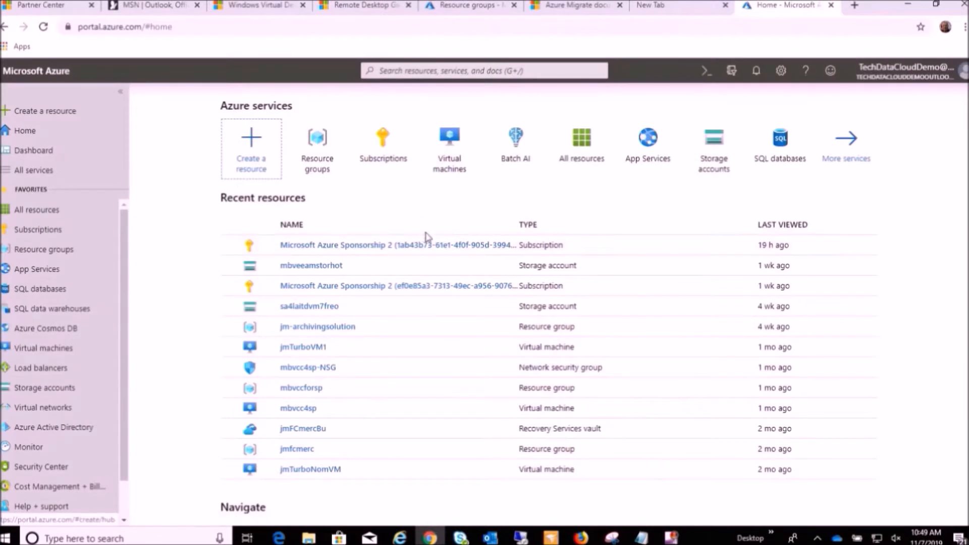
# Search the portal for Azure Migrate and open the Azure Migrate service.
pyautogui.click(433, 70)
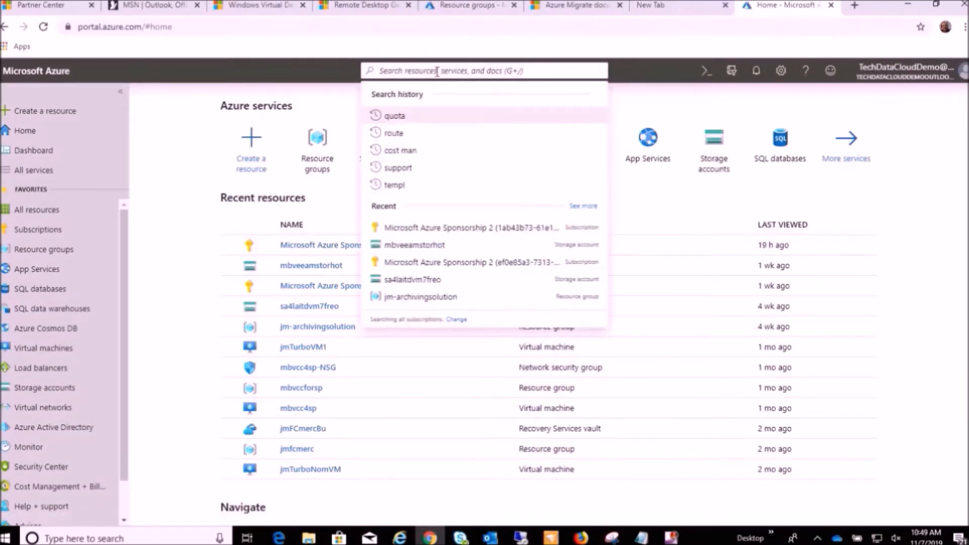
pyautogui.write('azure mig')
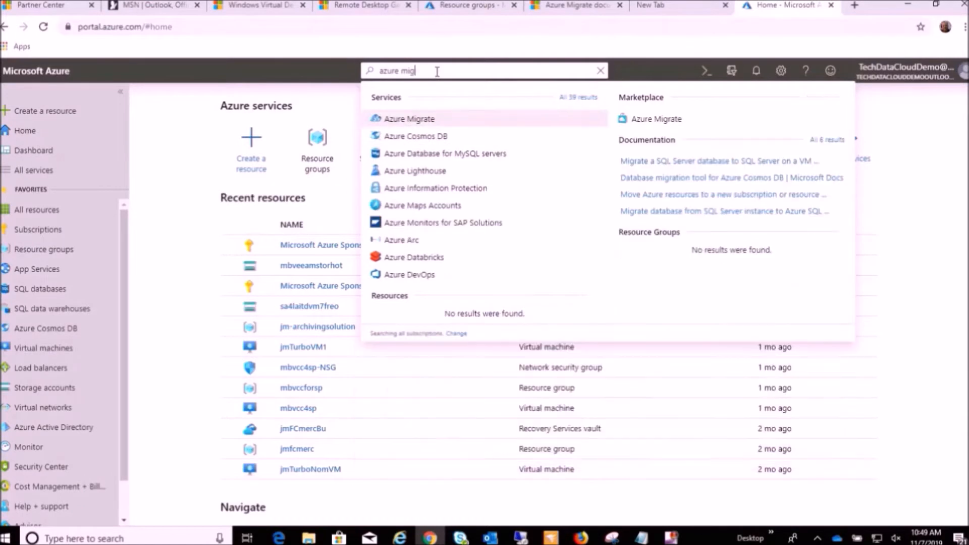
pyautogui.click(409, 121)
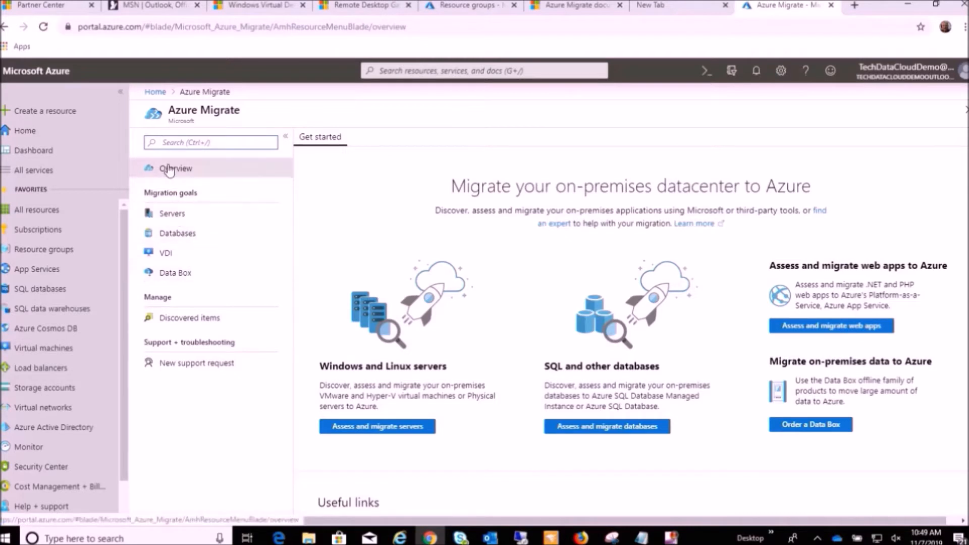
# Look through the Servers, Databases, VDI, Data Box and Discovered items pages of Azure Migrate and return to its overview.
pyautogui.click(163, 227)
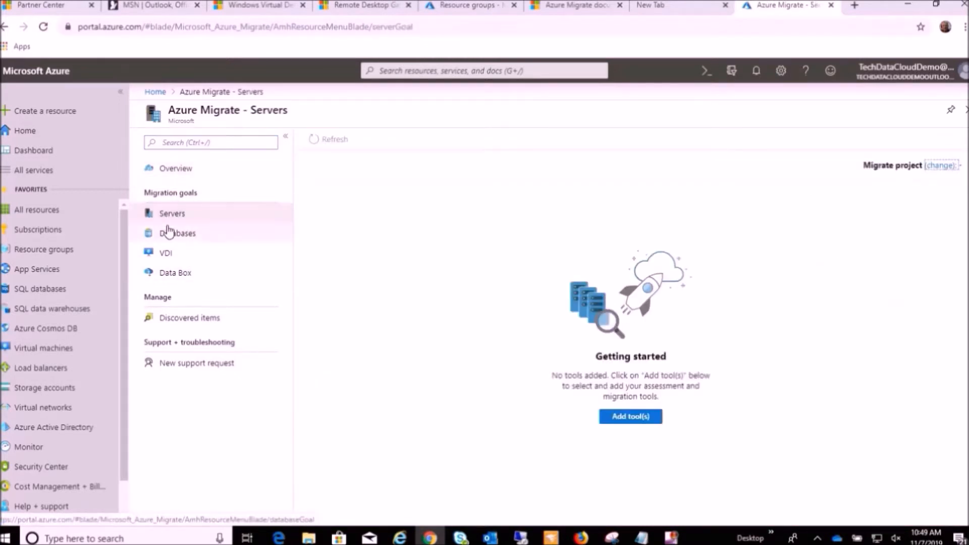
pyautogui.click(172, 239)
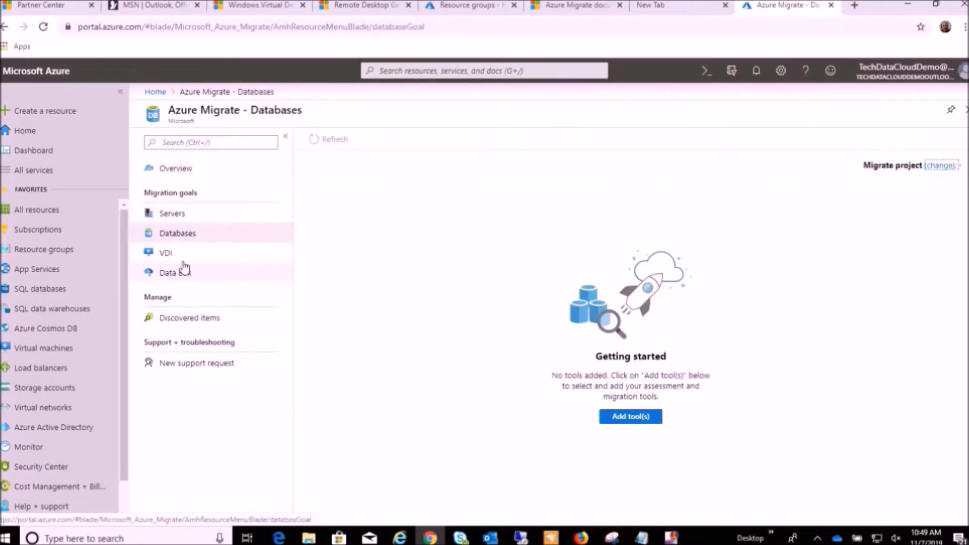
pyautogui.click(181, 257)
pyautogui.click(186, 278)
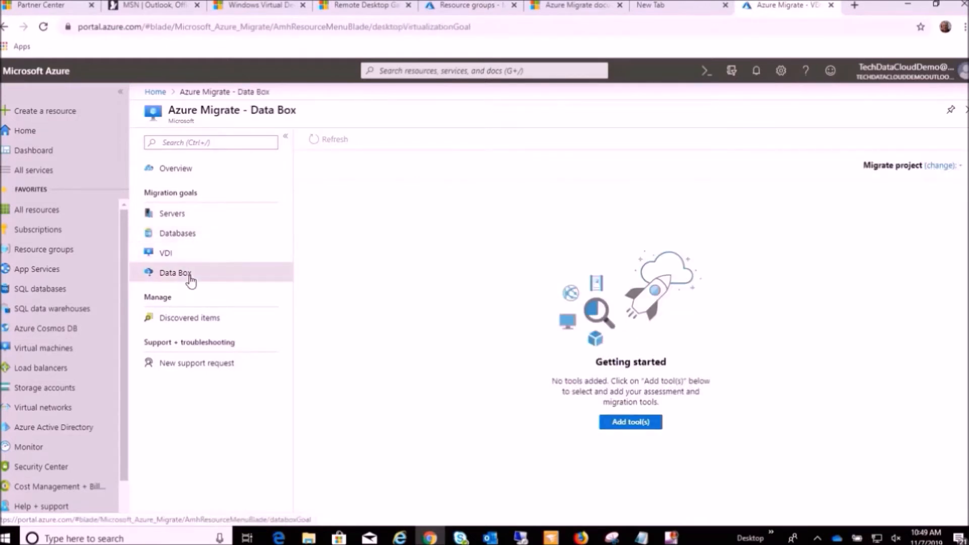
pyautogui.click(210, 326)
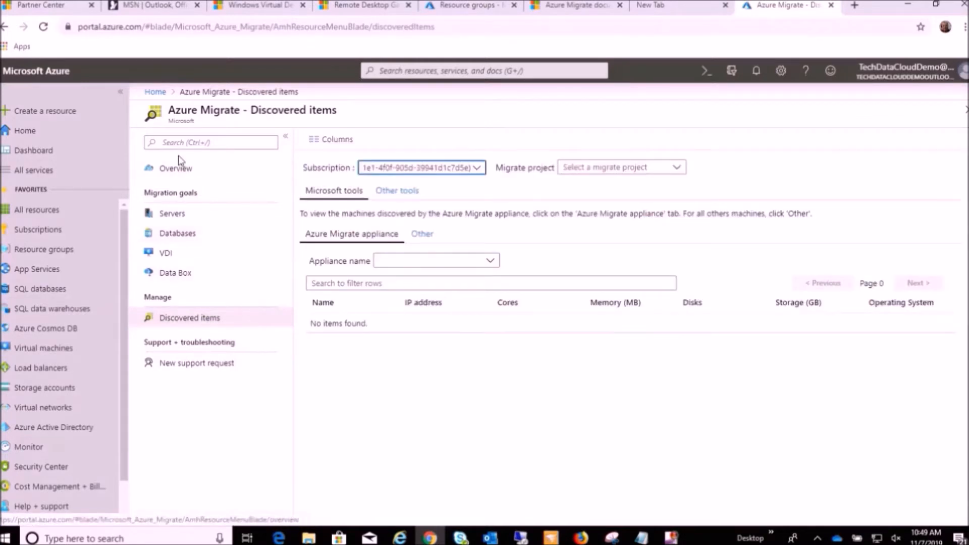
pyautogui.click(172, 173)
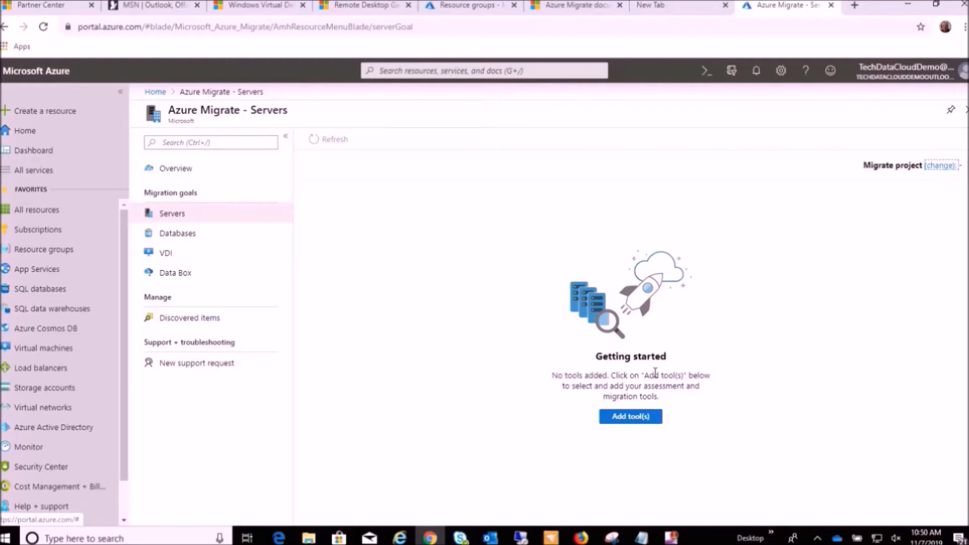
# Start adding tools for server migration and create a new resource group named jmAZMigrate for the migrate project.
pyautogui.click(629, 419)
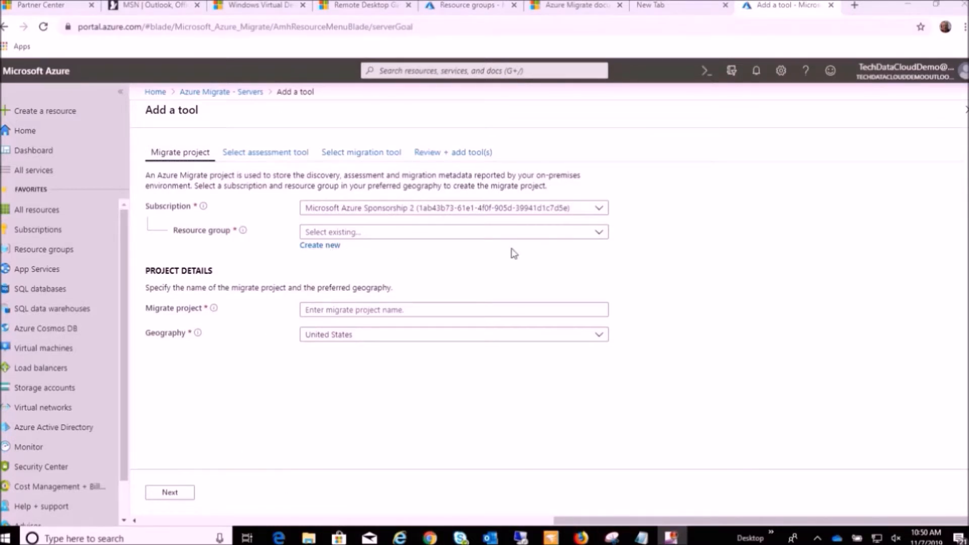
pyautogui.click(598, 233)
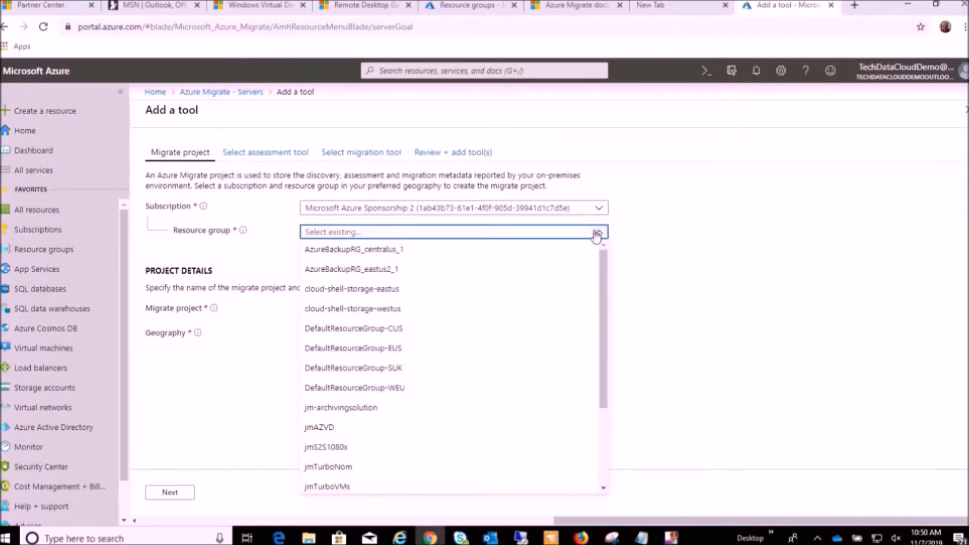
pyautogui.click(648, 245)
pyautogui.click(333, 247)
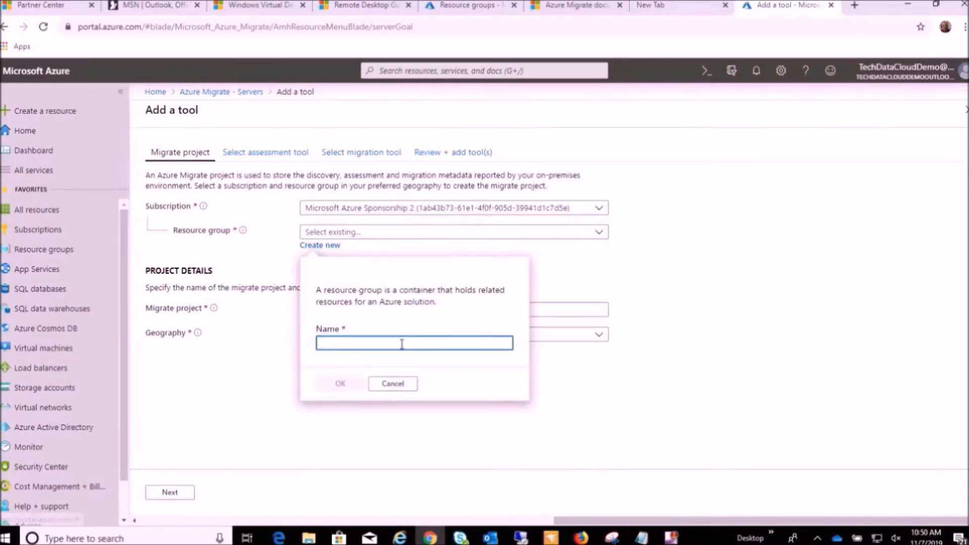
pyautogui.write('jmAZMigrate')
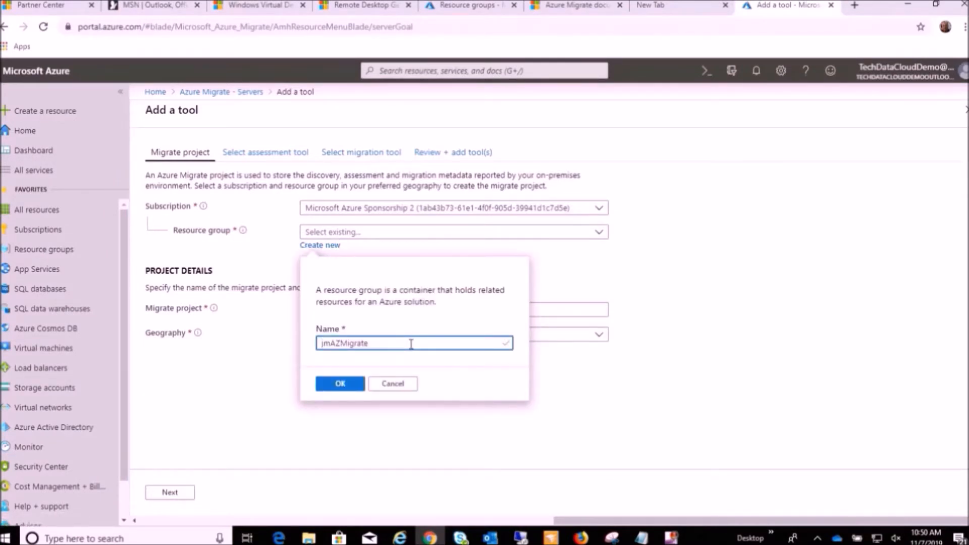
pyautogui.click(337, 383)
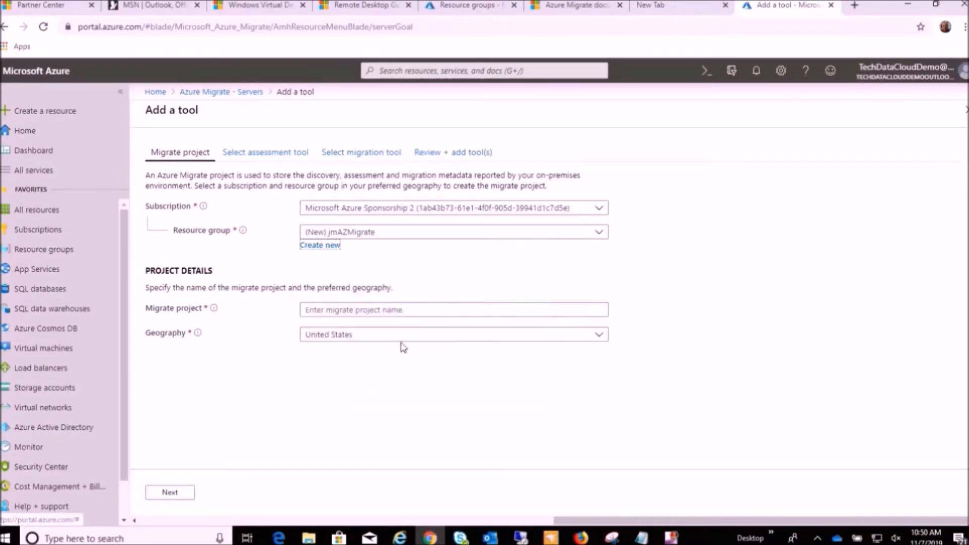
# Name the migrate project jmazmigratetest1, keep United States as its geography, and continue to the assessment tool selection.
pyautogui.click(430, 317)
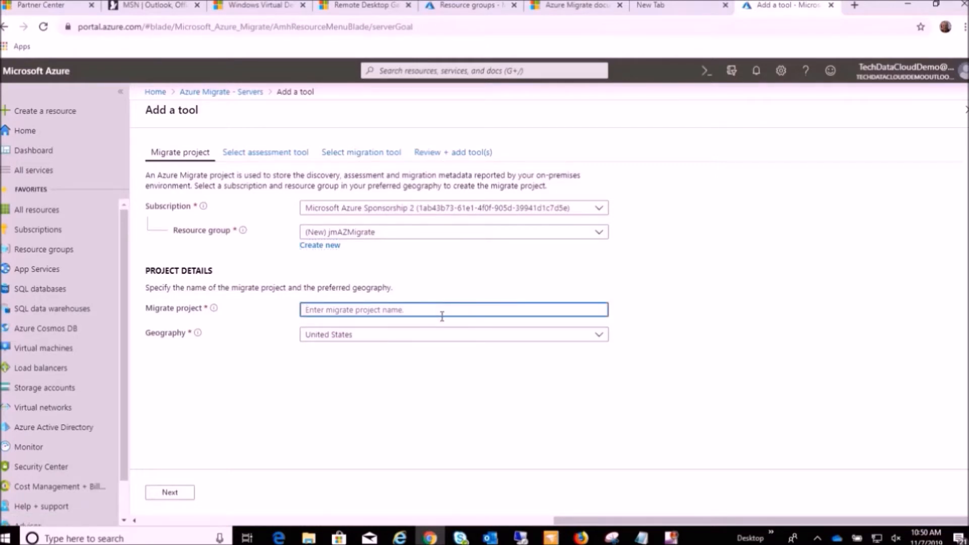
pyautogui.write('A')
pyautogui.press('BackSpace')
pyautogui.press('BackSpace')
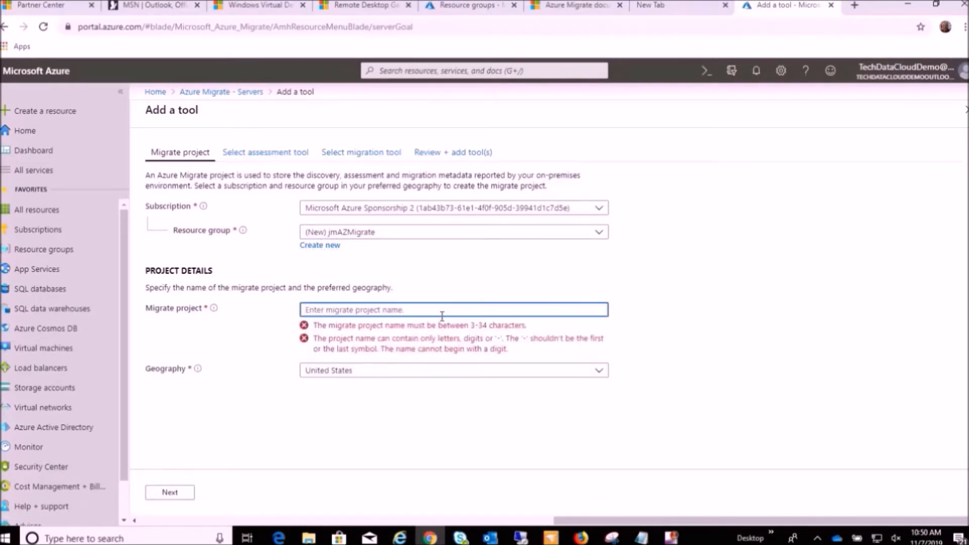
pyautogui.write('jm')
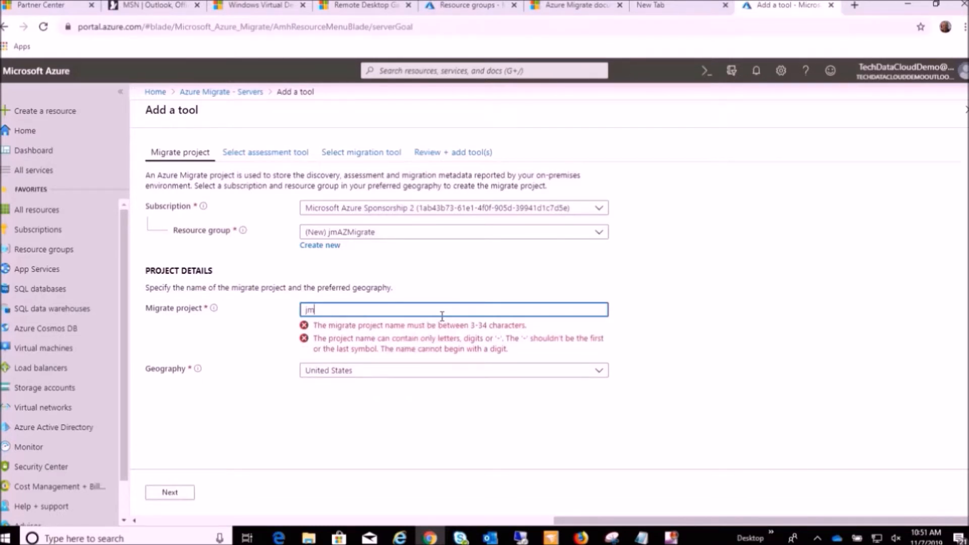
pyautogui.write('azmigratetest1')
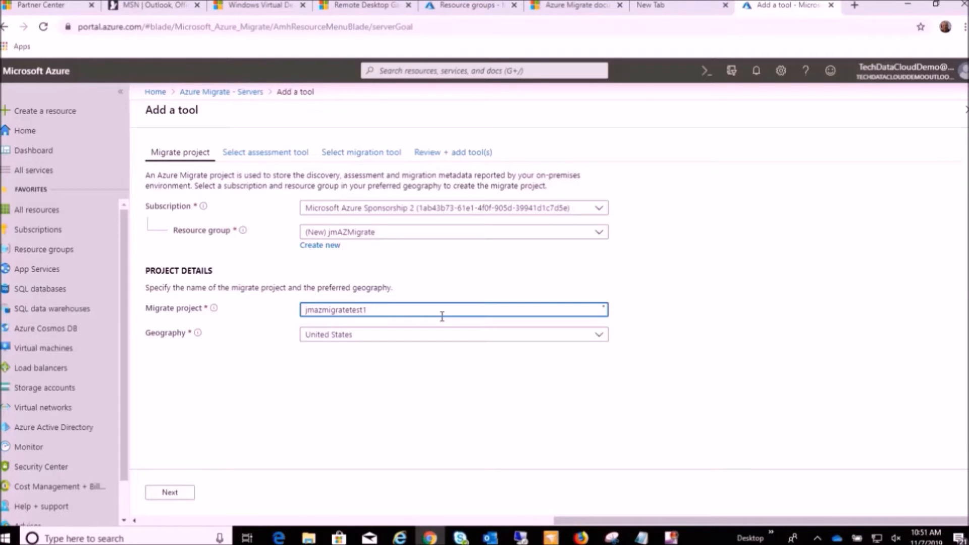
pyautogui.click(599, 336)
pyautogui.click(851, 462)
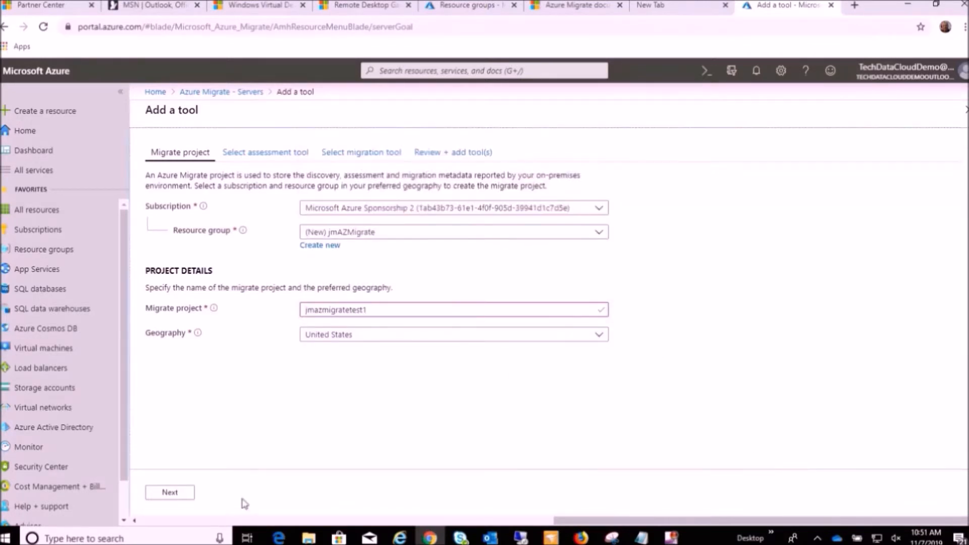
pyautogui.click(170, 496)
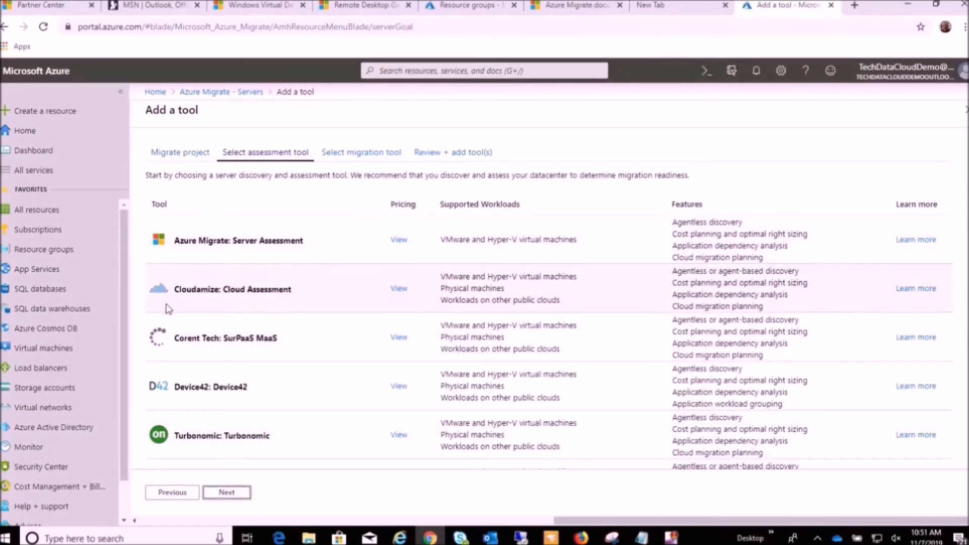
# Review the available assessment tools and choose Azure Migrate: Server Assessment, continuing to the migration tool selection.
pyautogui.scroll(-1, 272, 318)
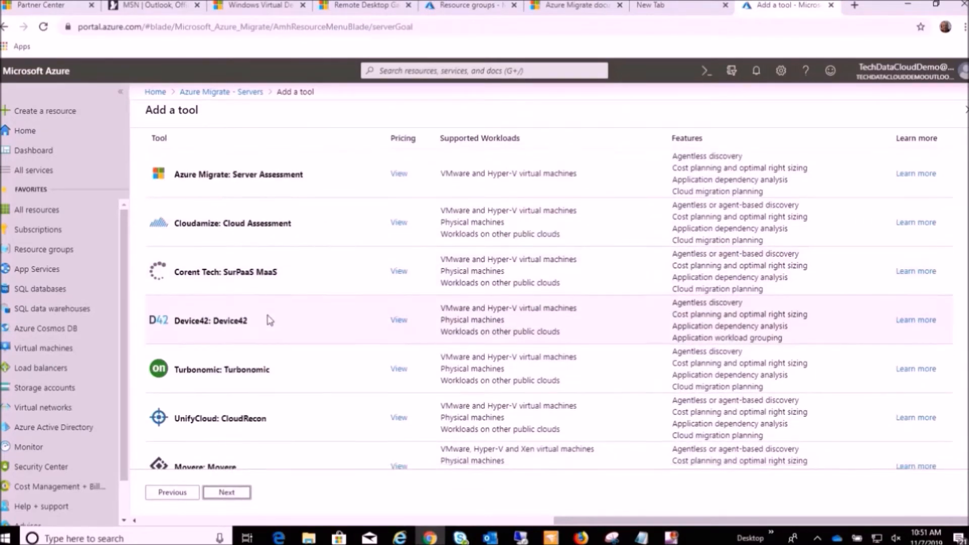
pyautogui.scroll(-2, 270, 320)
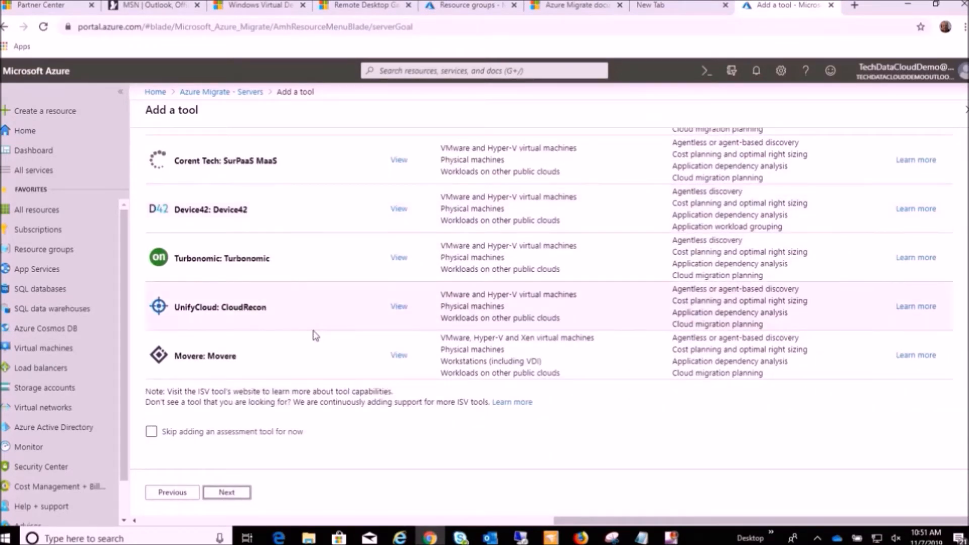
pyautogui.scroll(3, 314, 339)
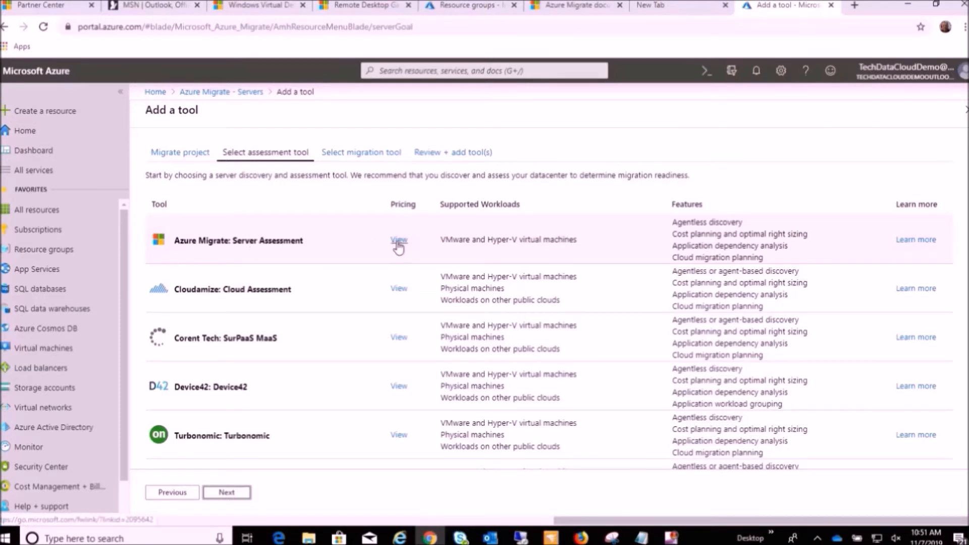
pyautogui.click(303, 242)
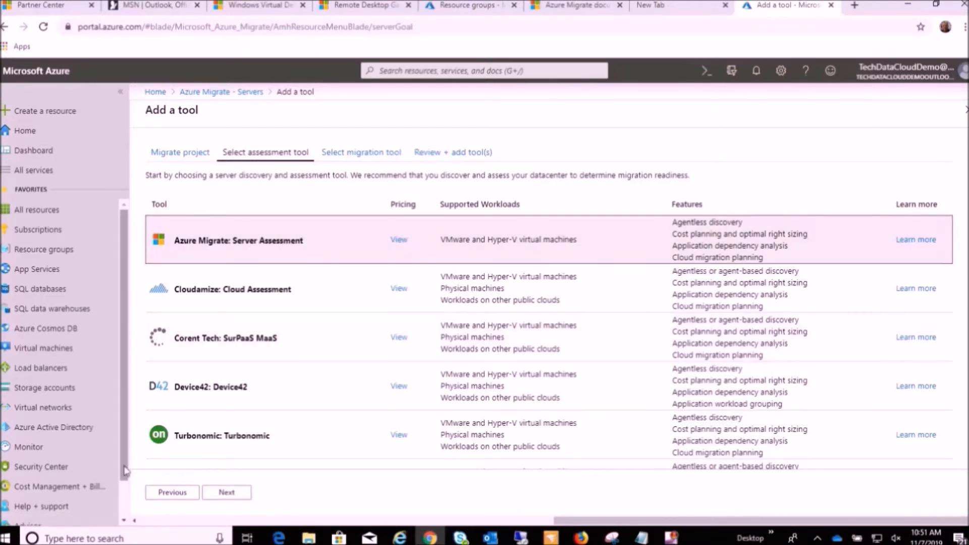
pyautogui.click(225, 495)
# Choose Azure Migrate: Server Migration as the migration tool and add the selected tools to the project.
pyautogui.click(286, 462)
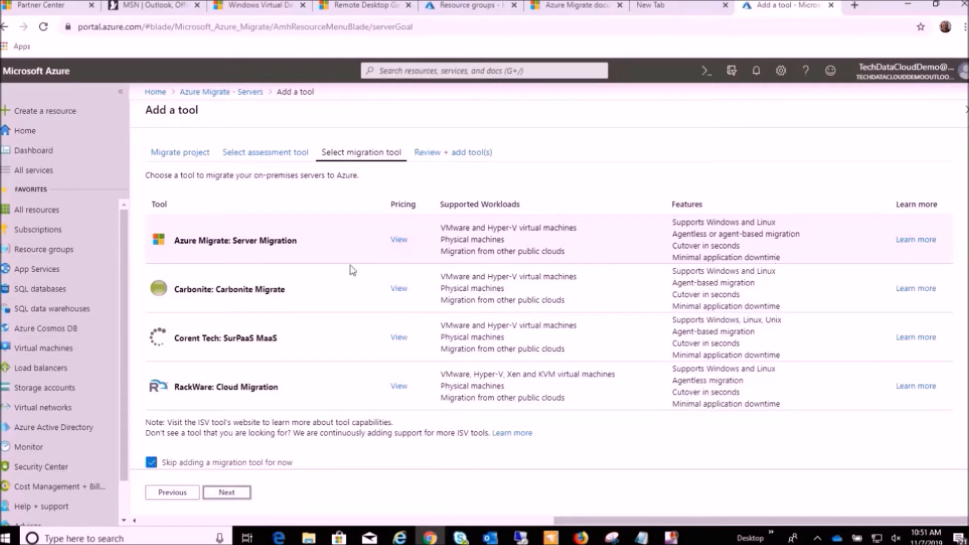
pyautogui.click(266, 246)
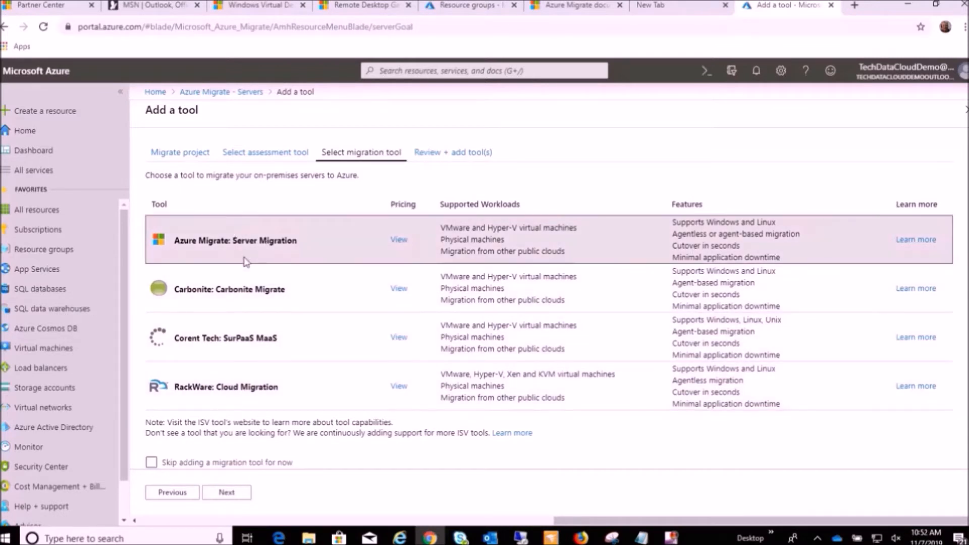
pyautogui.click(236, 499)
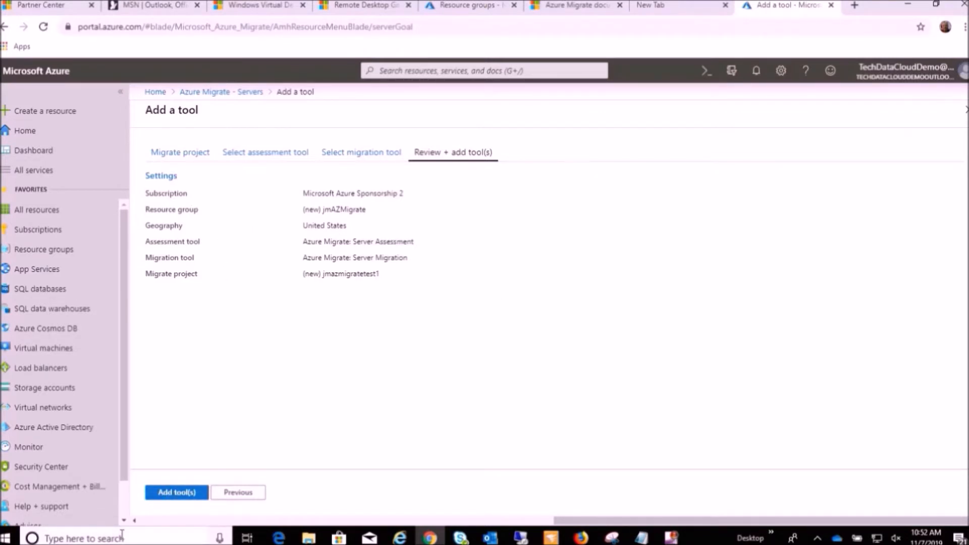
pyautogui.click(182, 495)
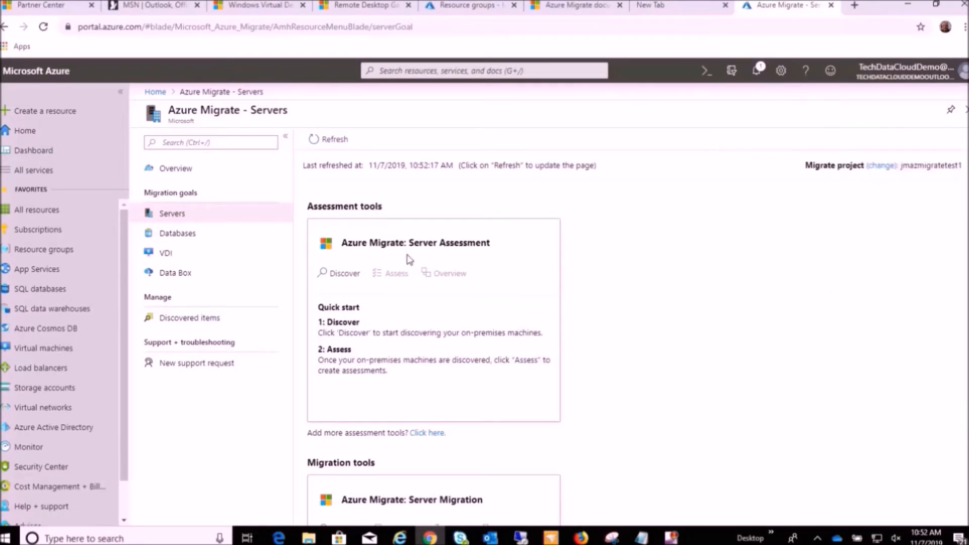
# Start discovery from the Azure Migrate: Server Assessment tool and set the machines' virtualization to "Yes, with Hyper-V".
pyautogui.scroll(-1, 381, 248)
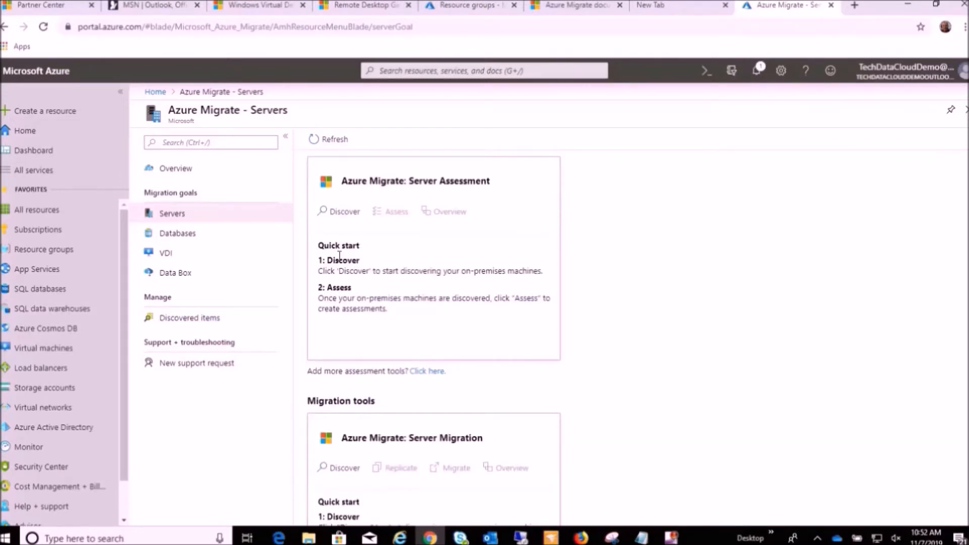
pyautogui.scroll(1, 340, 258)
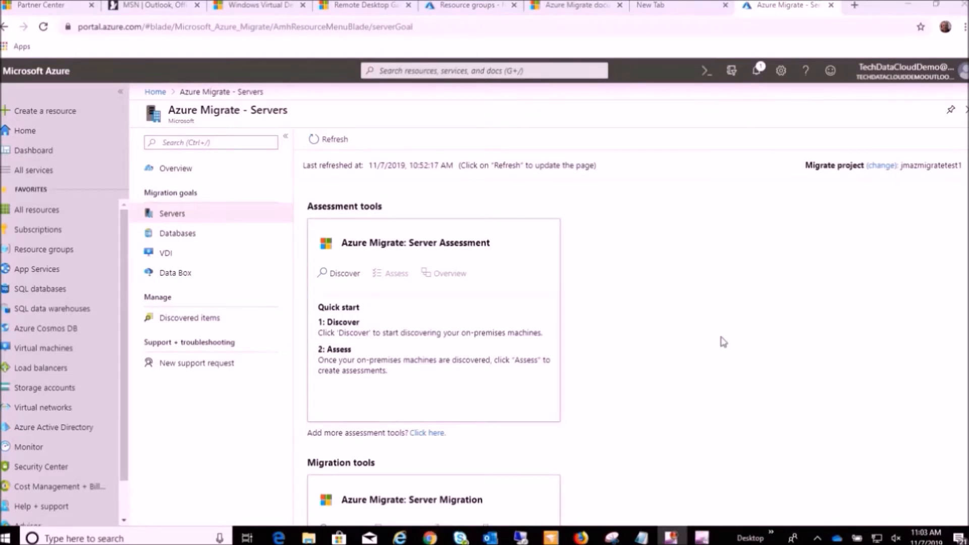
pyautogui.scroll(-1, 707, 309)
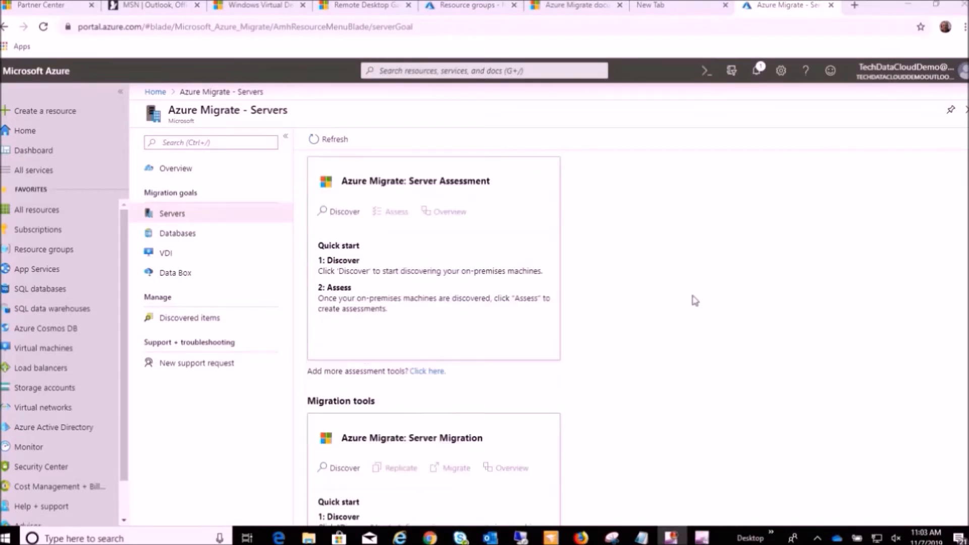
pyautogui.scroll(-1, 687, 299)
pyautogui.scroll(-2, 687, 299)
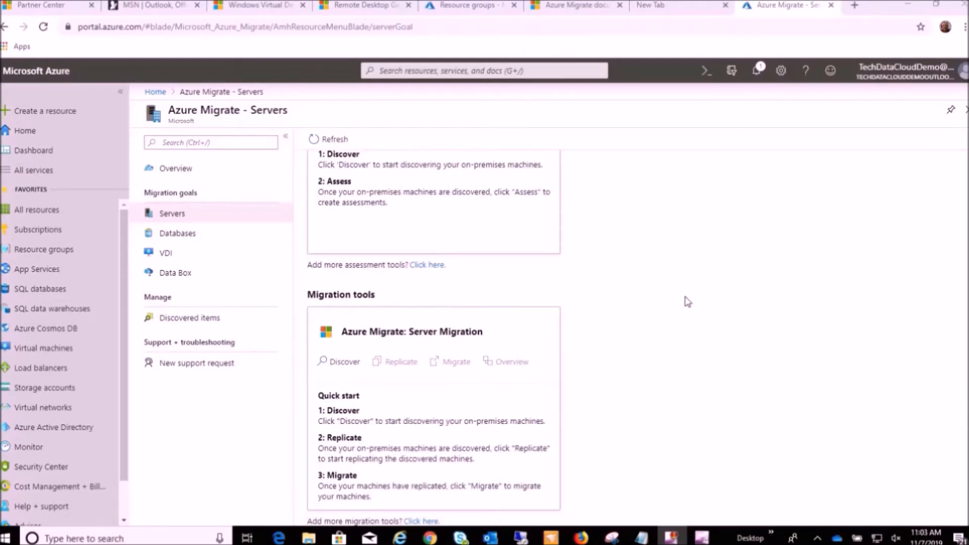
pyautogui.scroll(3, 661, 308)
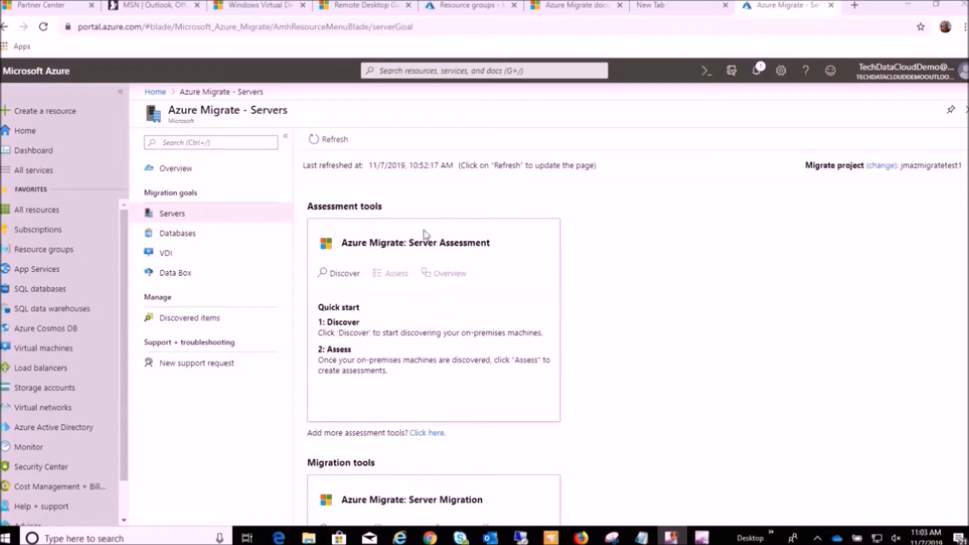
pyautogui.click(341, 274)
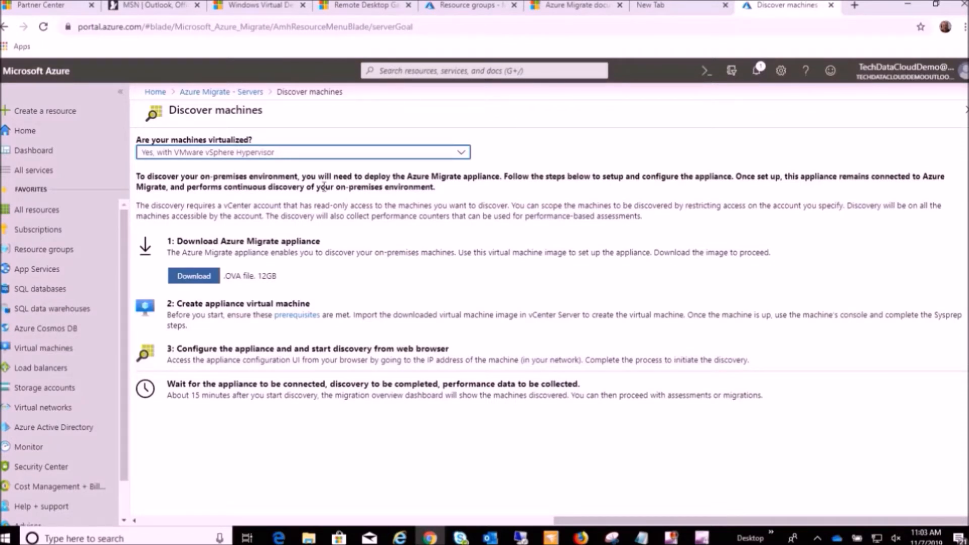
pyautogui.click(463, 154)
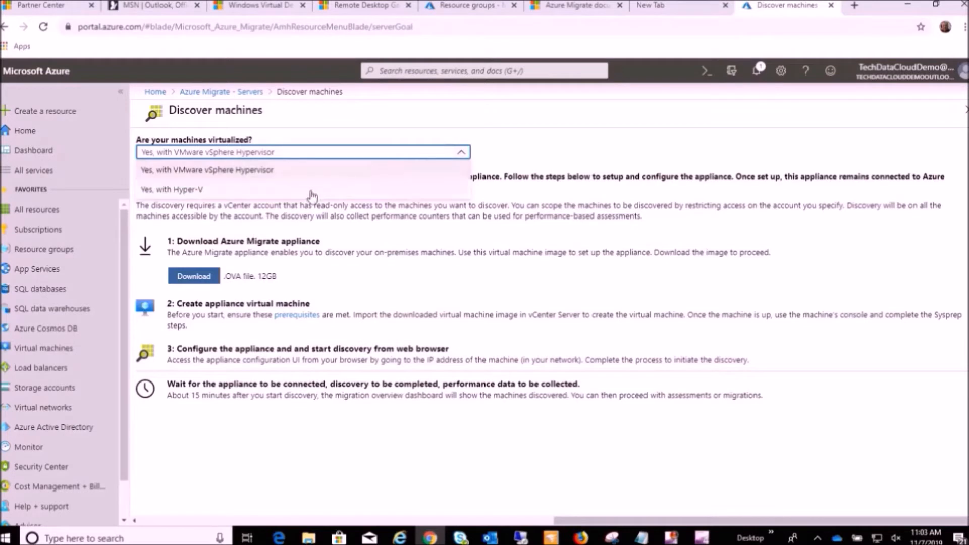
pyautogui.click(207, 191)
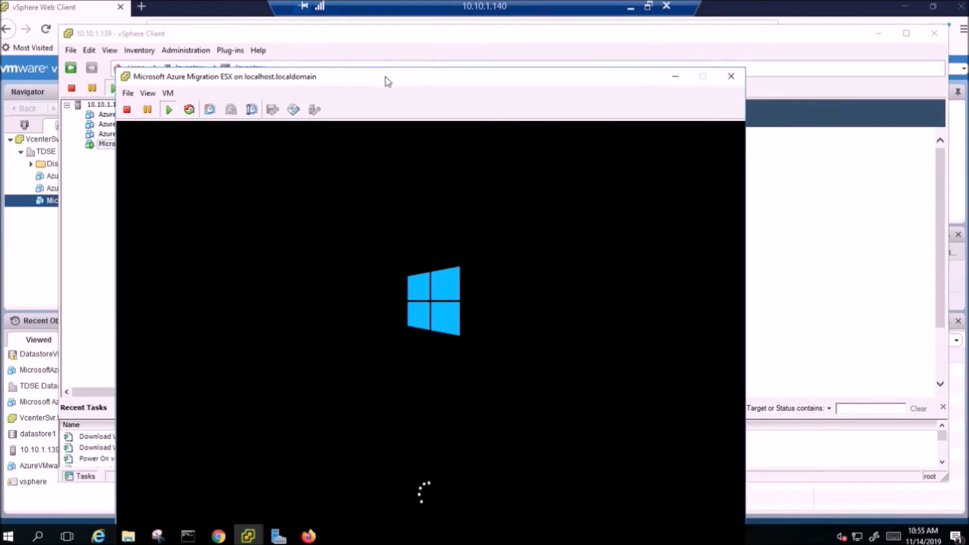
# Reposition the Microsoft Azure Migration ESX console window in front of the vSphere Client so more of the machine's screen fits.
pyautogui.moveTo(442, 80); pyautogui.dragTo(492, 26)
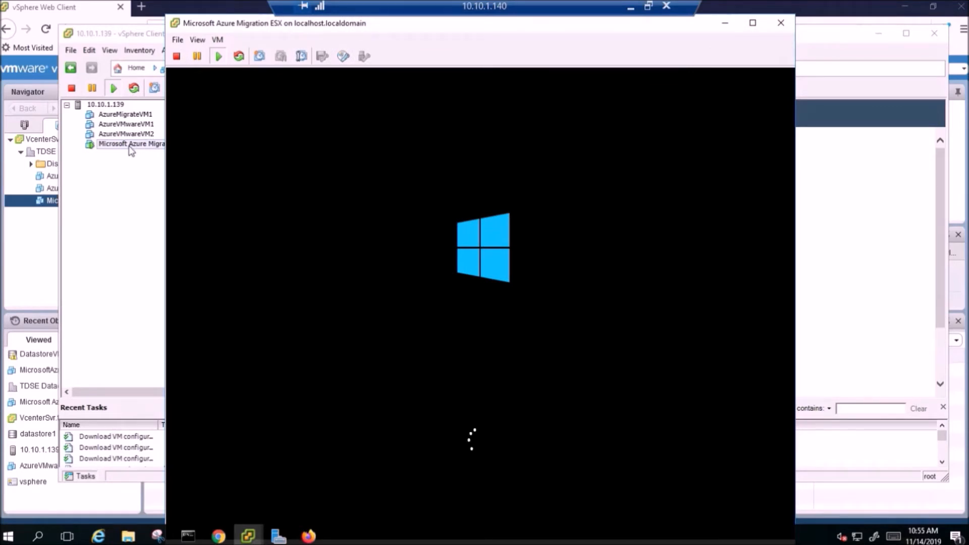
pyautogui.click(133, 37)
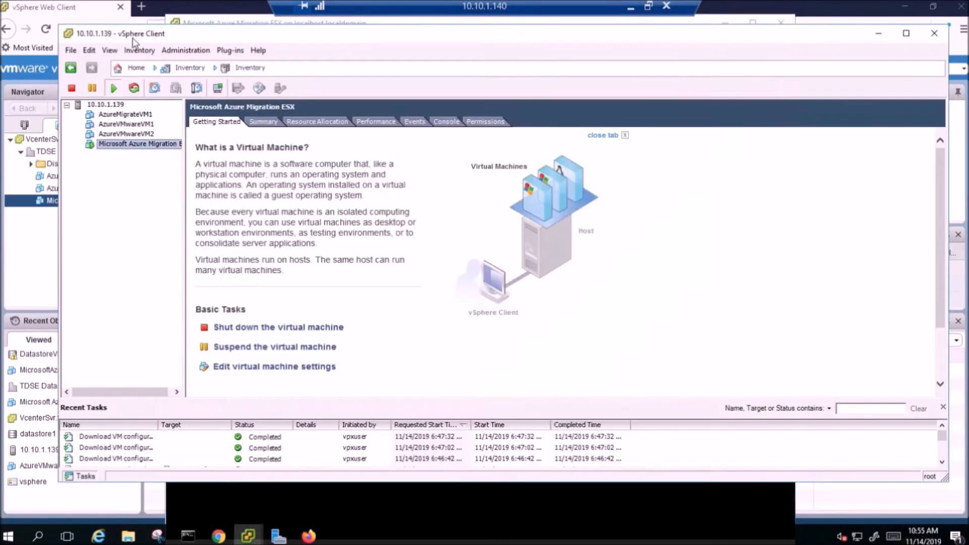
pyautogui.click(239, 24)
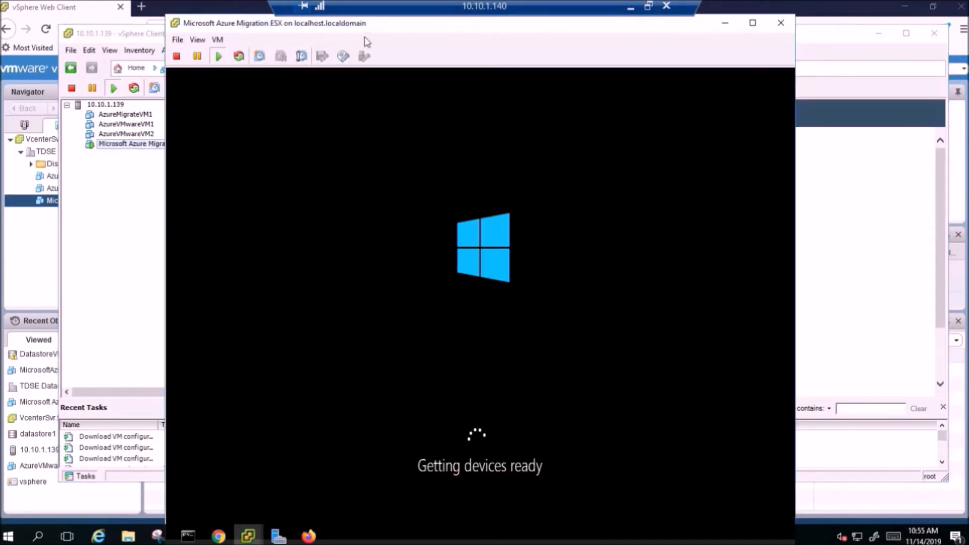
pyautogui.moveTo(379, 32); pyautogui.dragTo(374, 25)
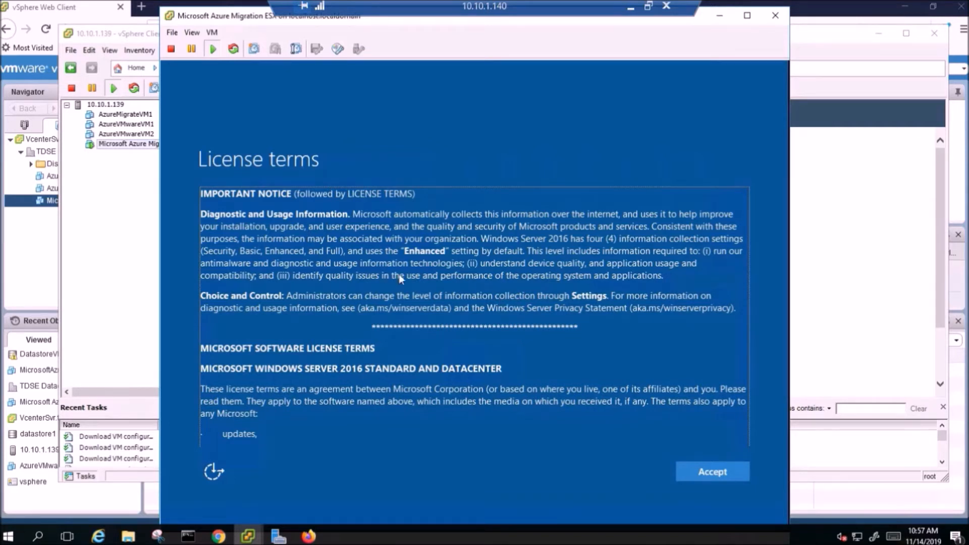
# Review the Windows Server 2016 license terms through to the warranty section and accept them in the VM console.
pyautogui.click(235, 77)
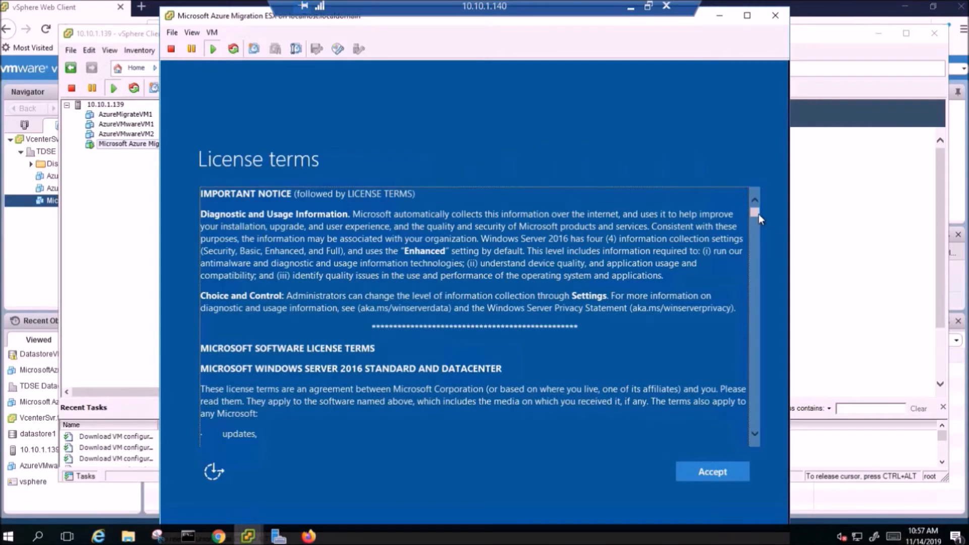
pyautogui.click(750, 231)
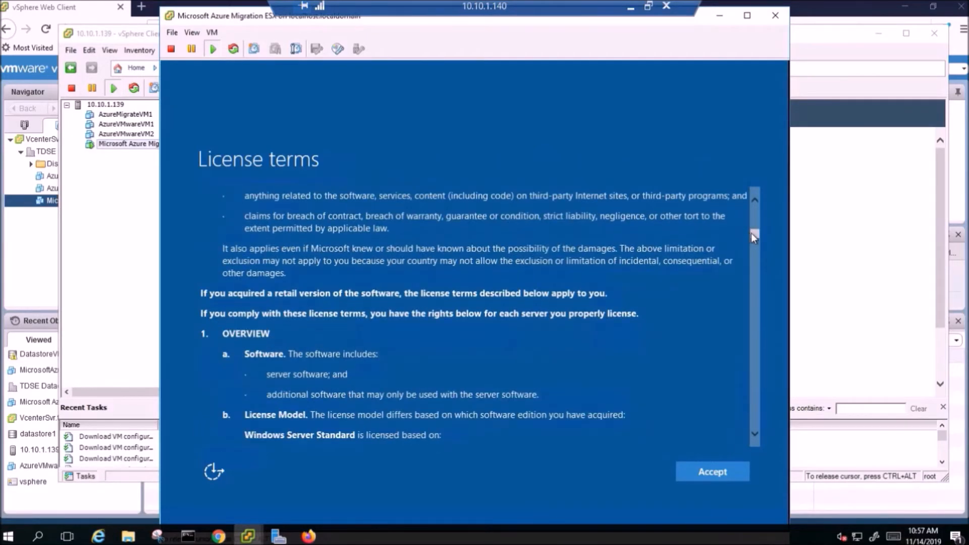
pyautogui.moveTo(752, 266); pyautogui.dragTo(750, 405)
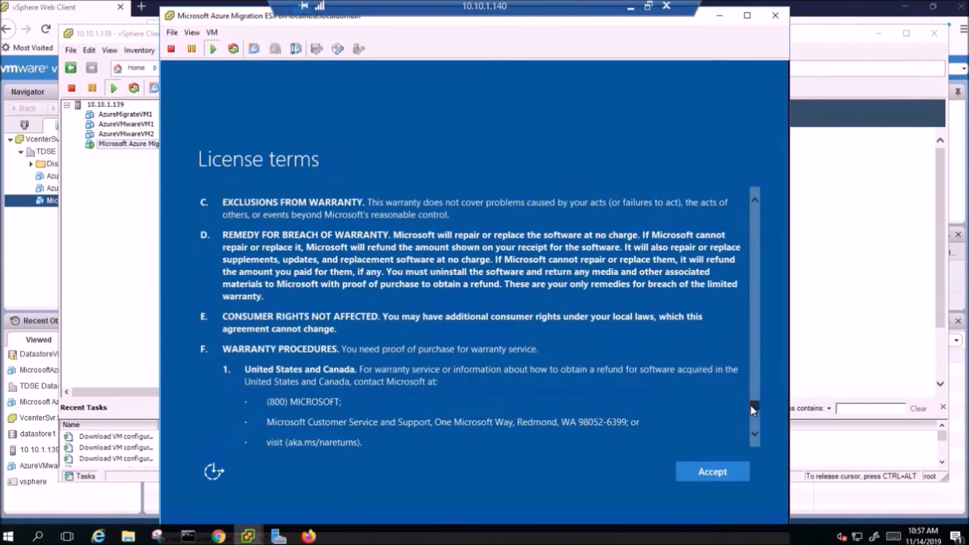
pyautogui.click(709, 471)
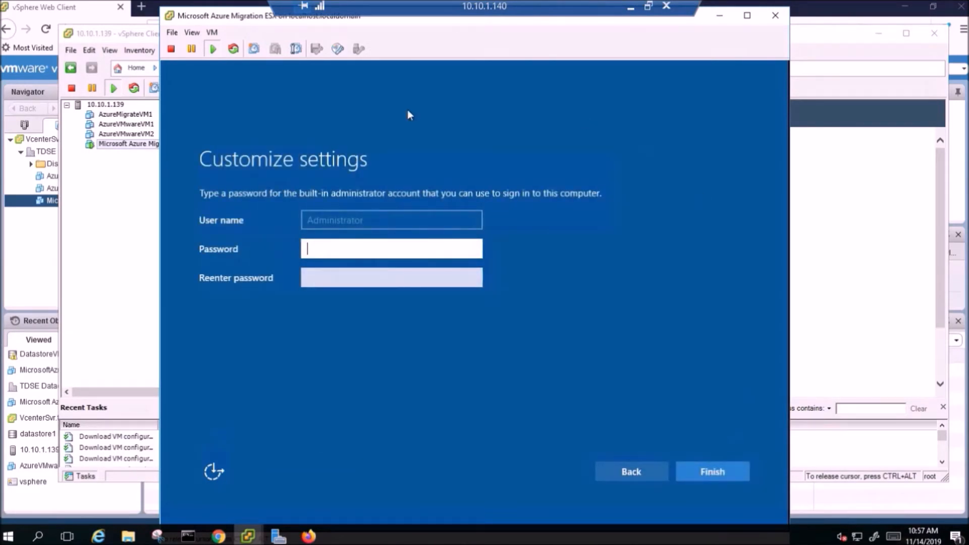
# Set and confirm the password of the built-in Administrator account, and sign in to the appliance with it.
pyautogui.write('••••••••')
pyautogui.press('Tab')
pyautogui.write('•••')
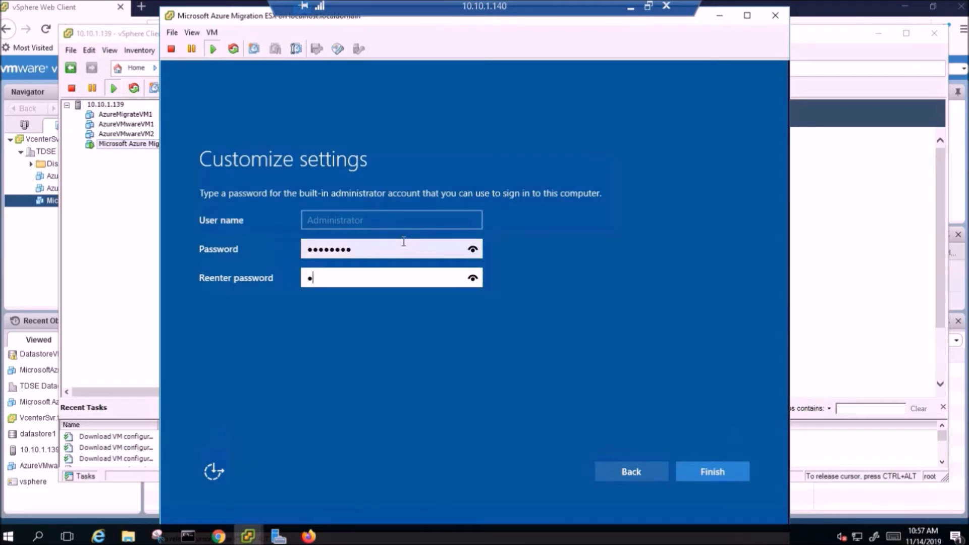
pyautogui.write('•••••')
pyautogui.click(716, 476)
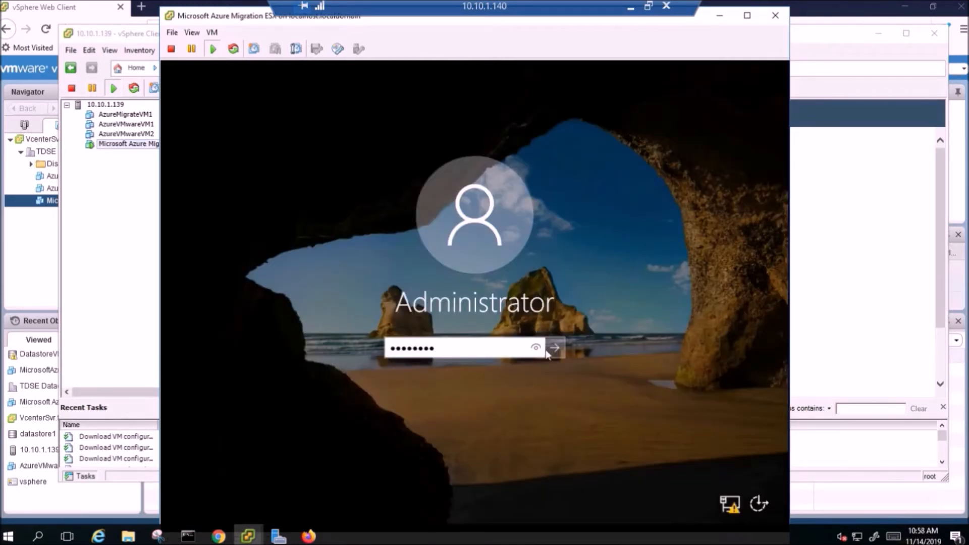
pyautogui.click(556, 348)
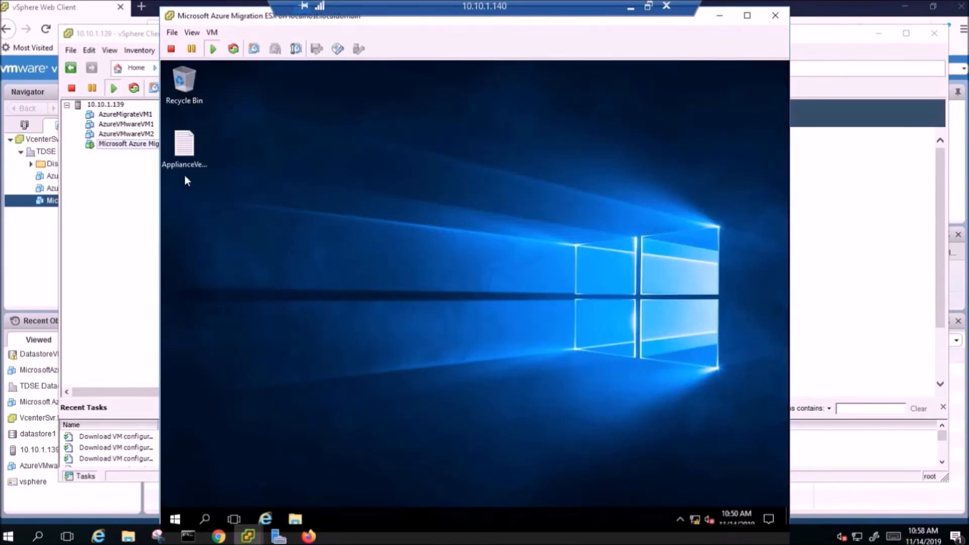
# Check the appliance version number in the ApplianceVersion file on the appliance's desktop and close the file.
pyautogui.doubleClick(184, 149)
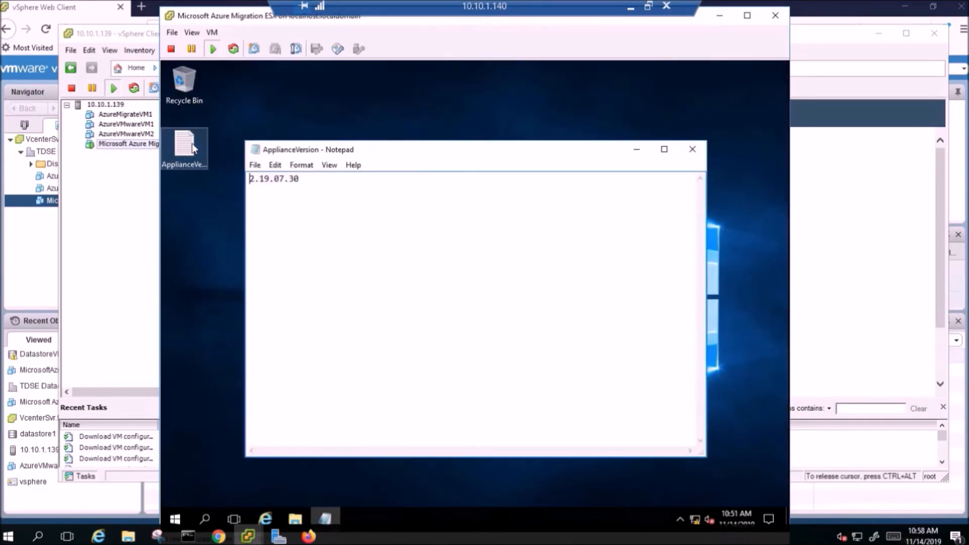
pyautogui.moveTo(250, 180); pyautogui.dragTo(353, 182)
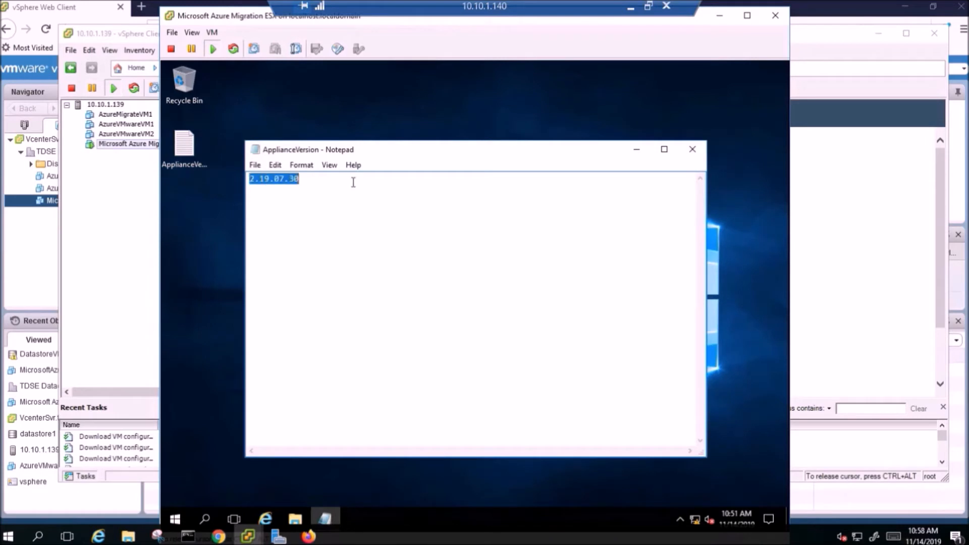
pyautogui.click(693, 149)
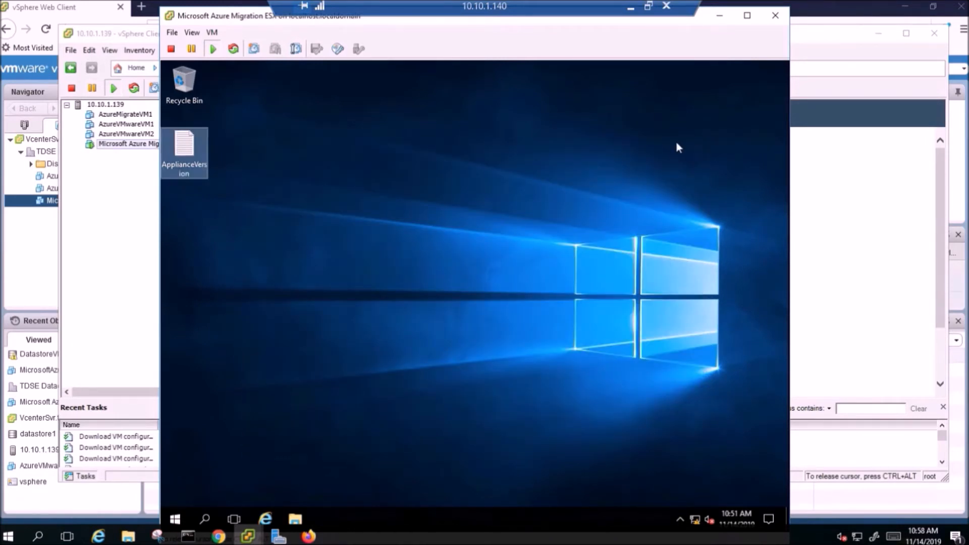
# Close the Command Prompt and return to the Appliance Configuration Manager page after dismissing the welcome page's blocked-content warning.
pyautogui.moveTo(228, 15); pyautogui.dragTo(226, 9)
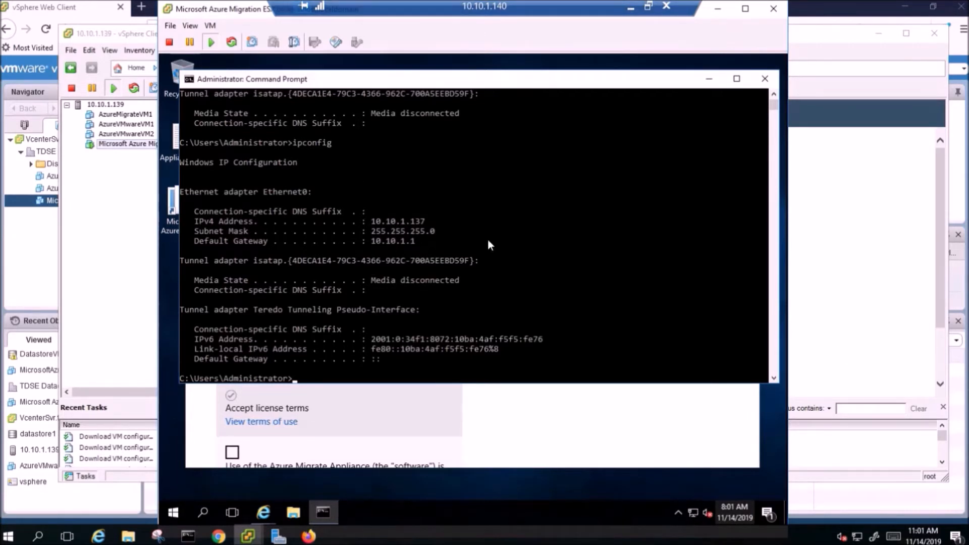
pyautogui.click(764, 78)
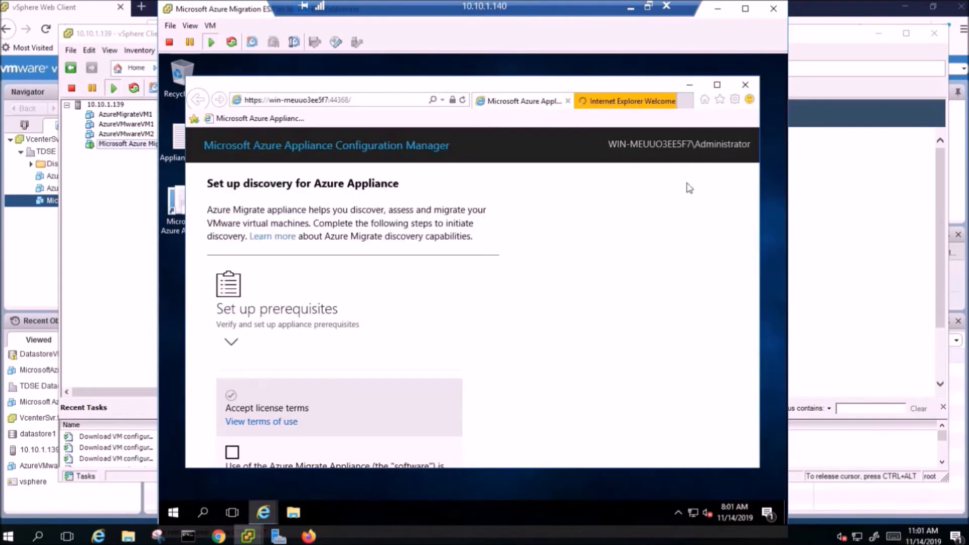
pyautogui.click(666, 103)
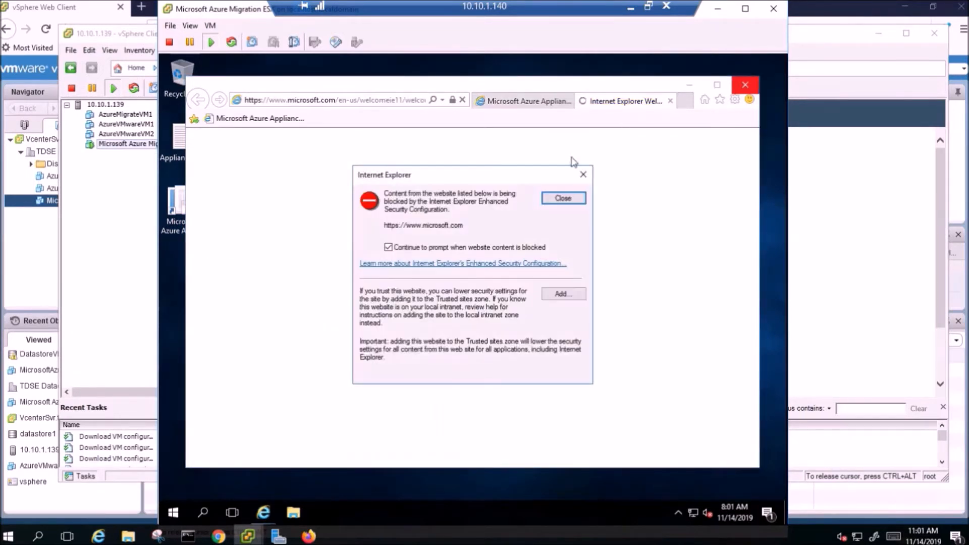
pyautogui.click(563, 198)
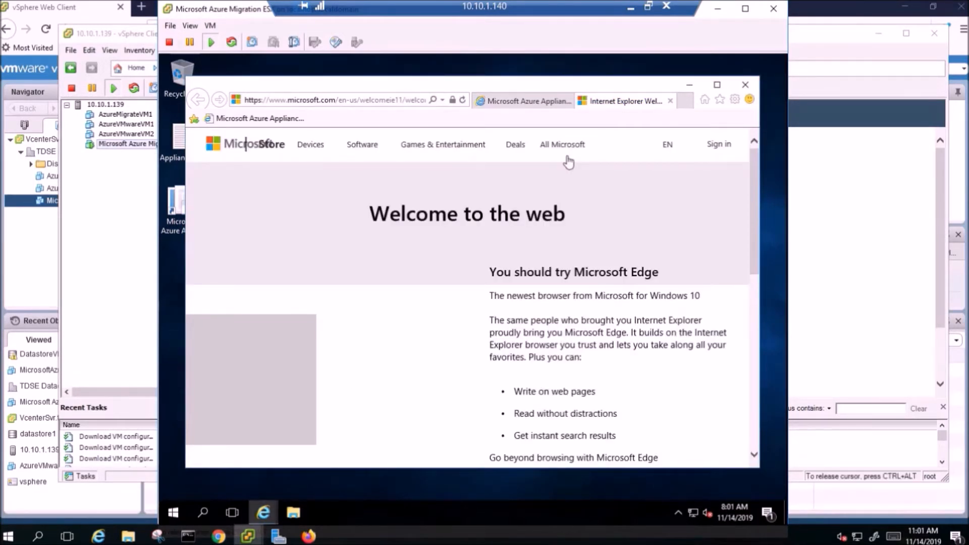
pyautogui.click(497, 100)
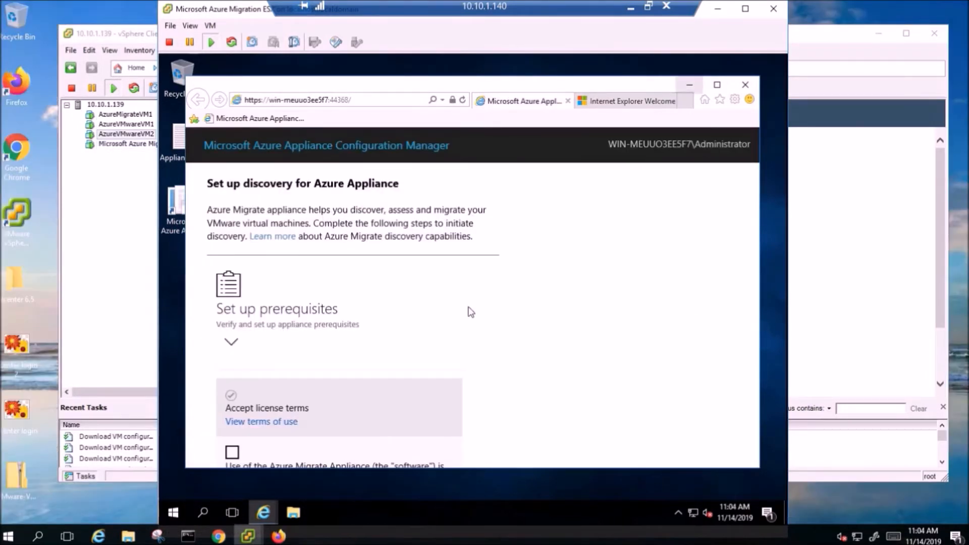
# Accept the appliance license terms and verify and install the VMware vSphere Virtual Disk Development Kit prerequisite.
pyautogui.click(233, 454)
pyautogui.moveTo(755, 255); pyautogui.dragTo(740, 343)
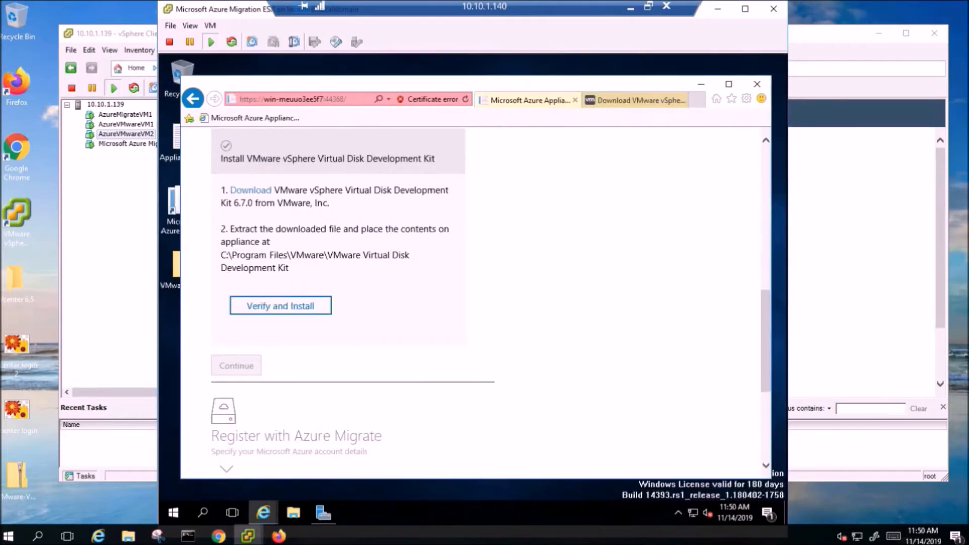
pyautogui.click(277, 307)
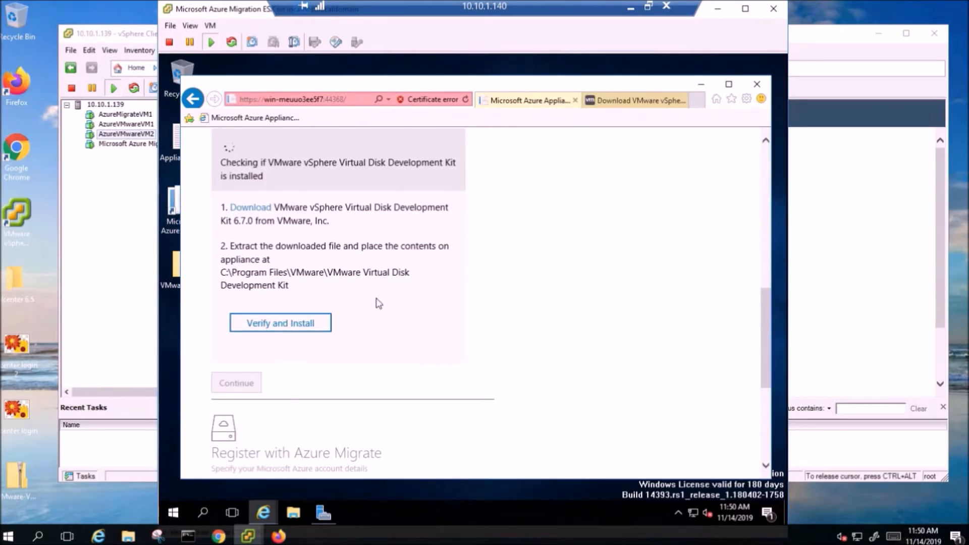
pyautogui.scroll(1, 377, 298)
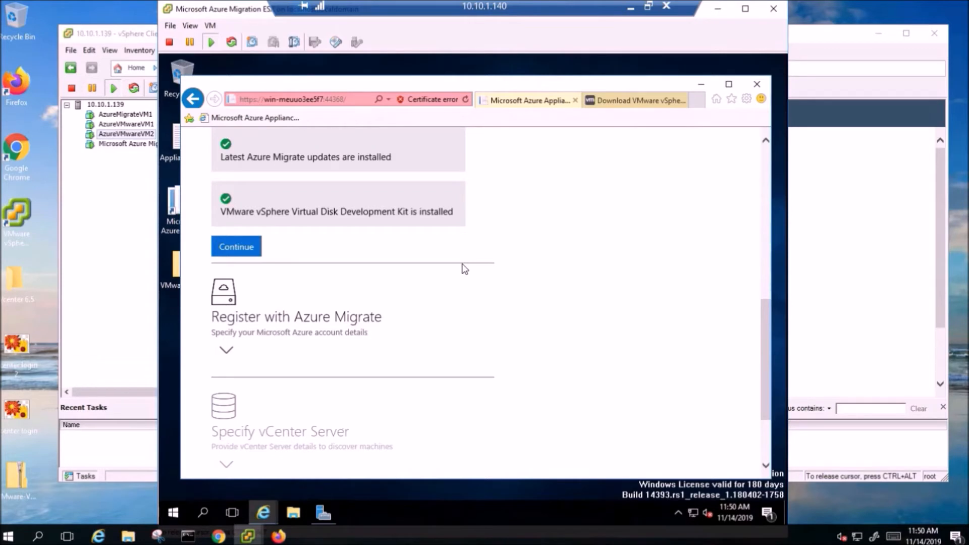
pyautogui.scroll(-1, 342, 317)
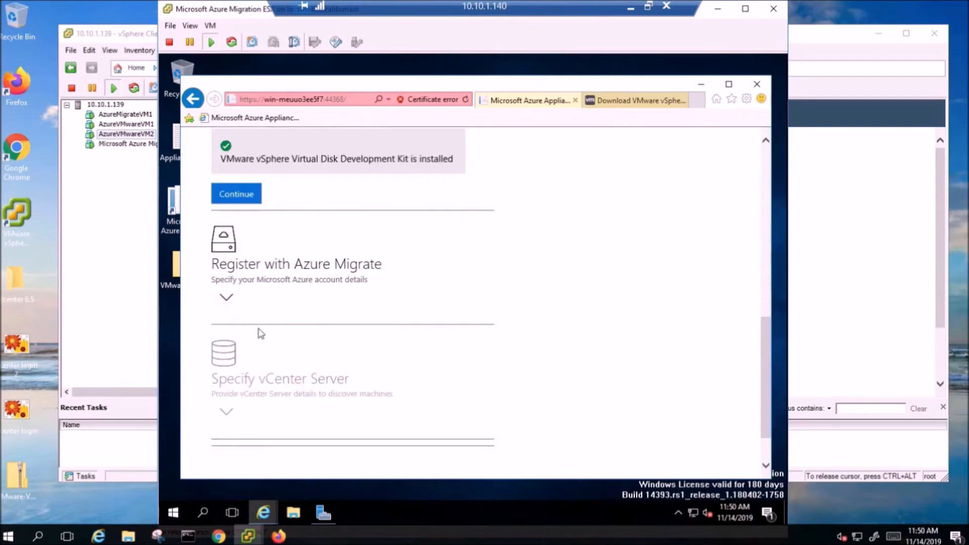
# Start the Azure login in the Register with Azure Migrate section and submit the account's e-mail address.
pyautogui.click(235, 300)
pyautogui.click(248, 204)
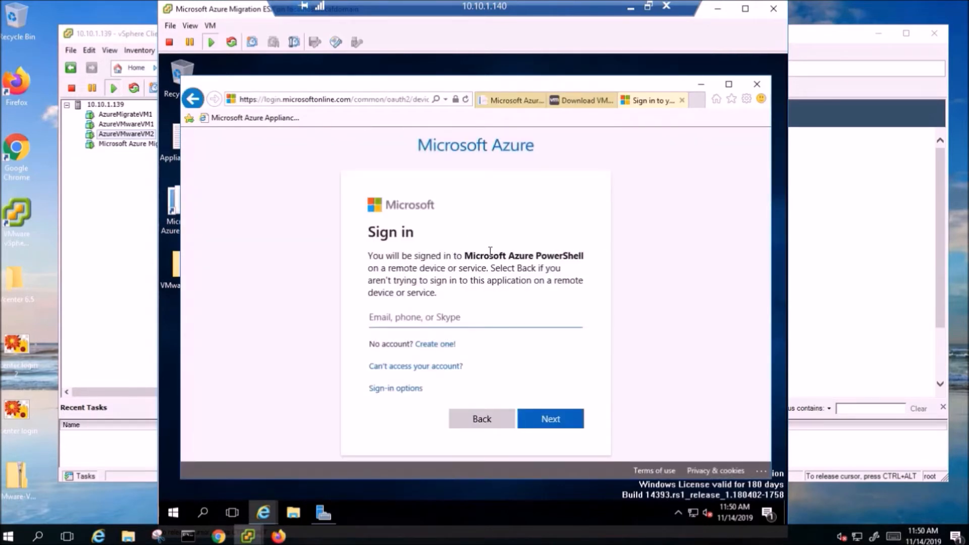
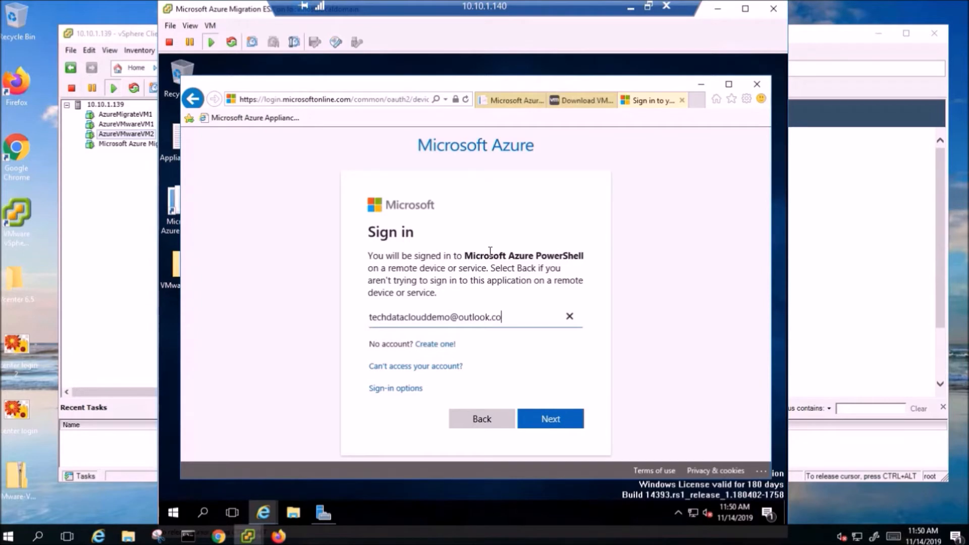
pyautogui.press('Return')
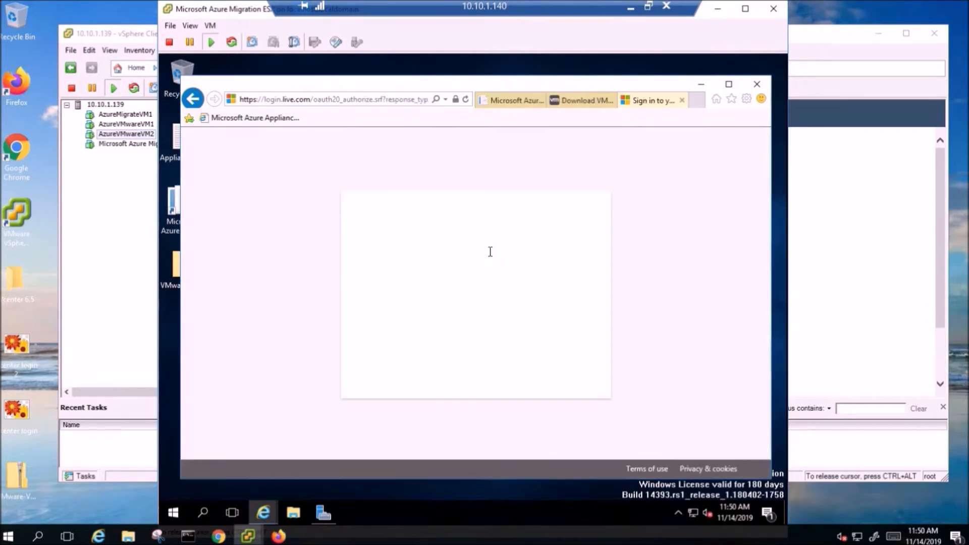
# Enter the Azure account password to sign in to Microsoft Azure PowerShell and let the browser store it for live.com.
pyautogui.write('•••••')
pyautogui.press('BackSpace')
pyautogui.press('BackSpace')
pyautogui.press('BackSpace')
pyautogui.press('BackSpace')
pyautogui.press('BackSpace')
pyautogui.write('••')
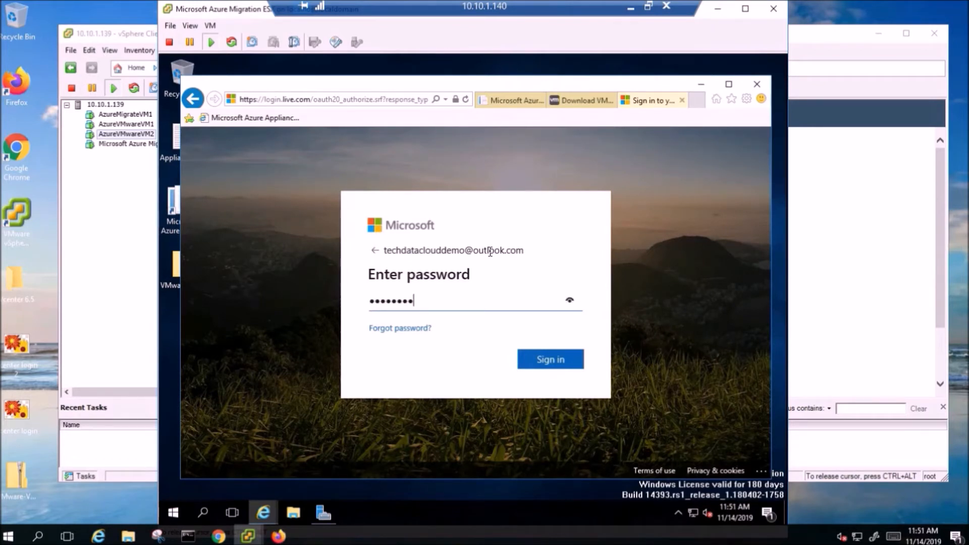
pyautogui.press('BackSpace')
pyautogui.write('•')
pyautogui.press('Return')
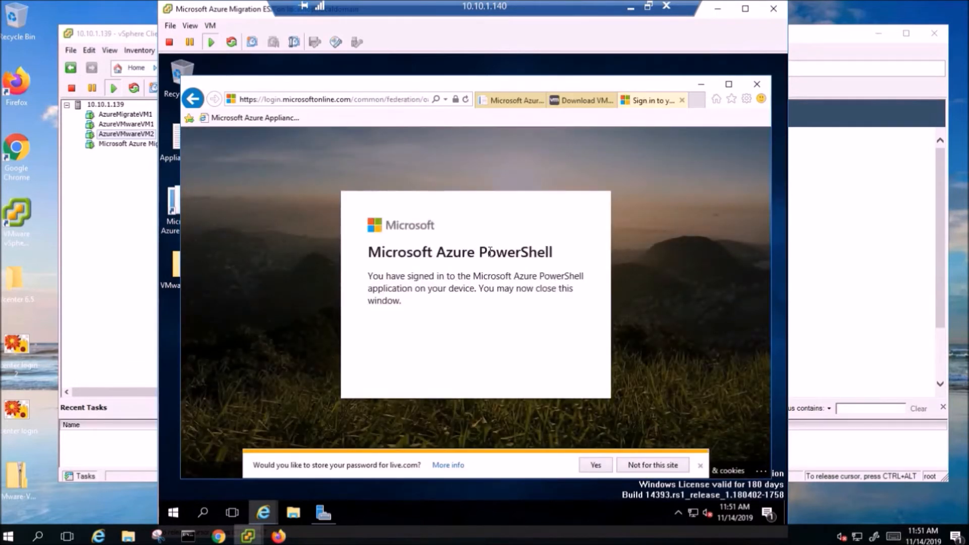
pyautogui.click(595, 465)
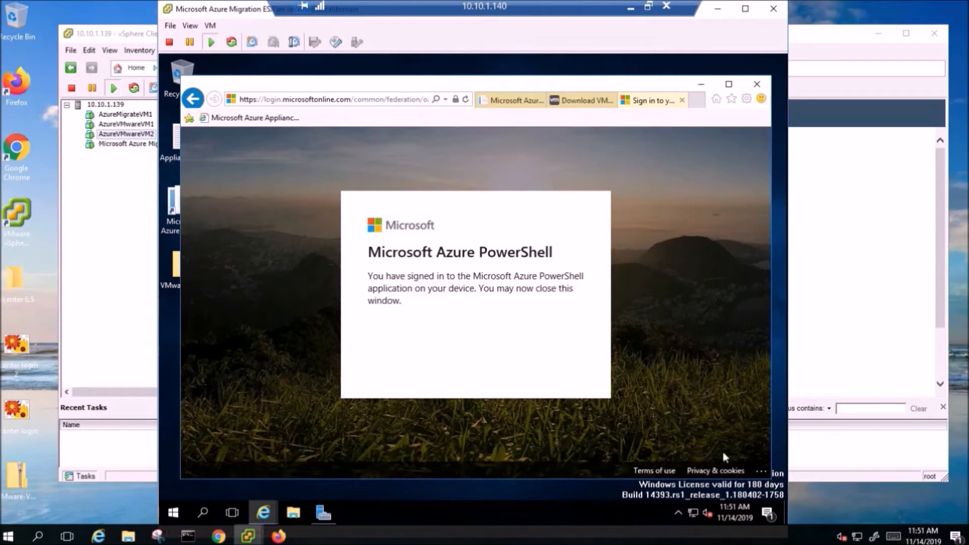
# Close the sign-in and VMware download pages and choose the first Microsoft Azure Sponsorship 2 subscription for registering the appliance.
pyautogui.click(682, 100)
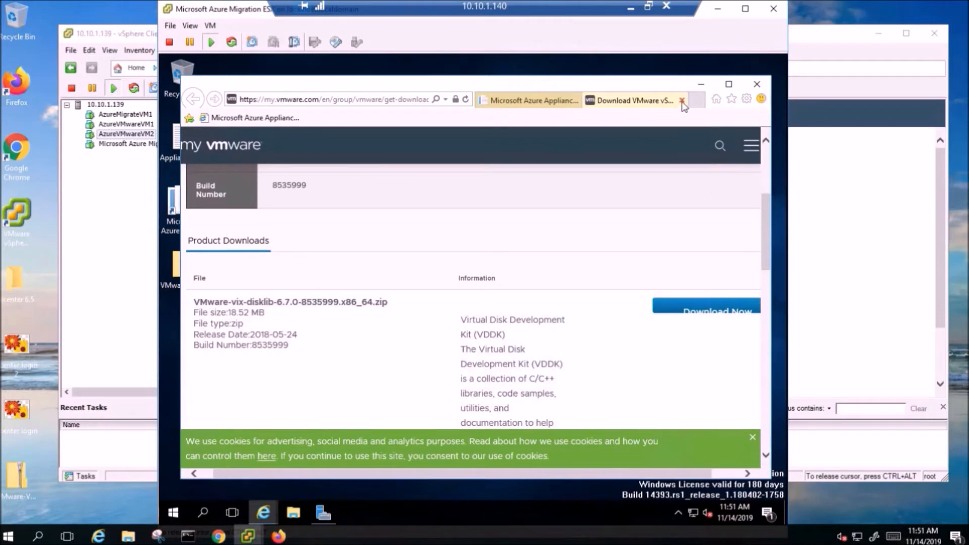
pyautogui.click(682, 101)
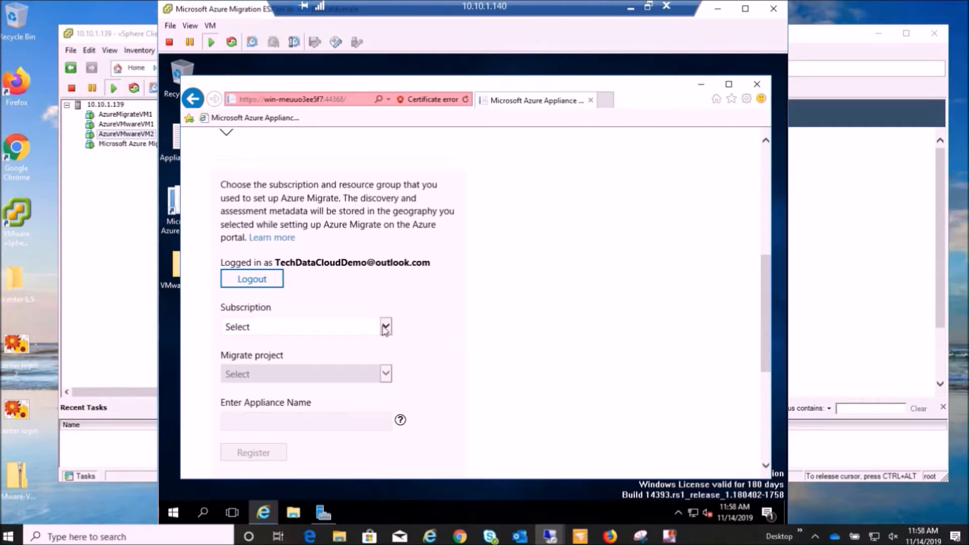
pyautogui.click(386, 327)
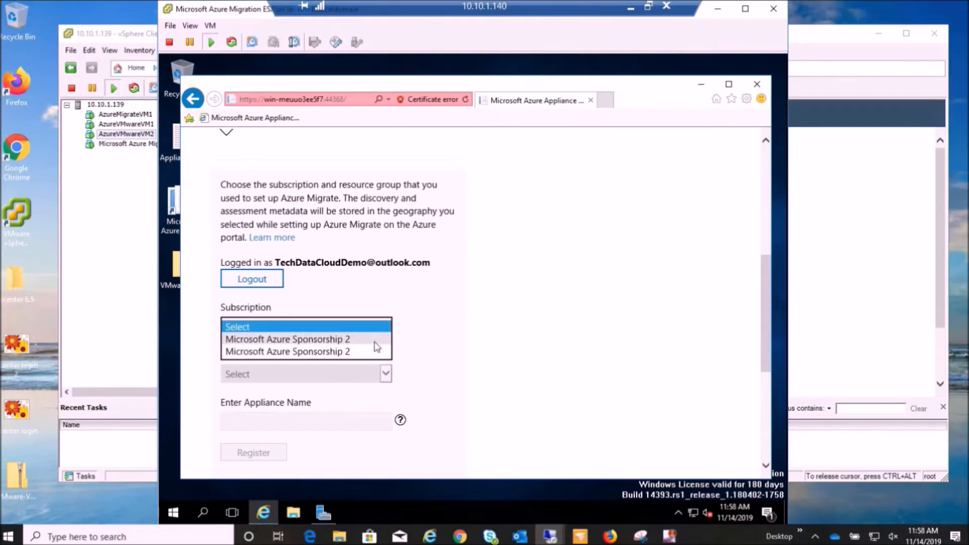
pyautogui.click(375, 340)
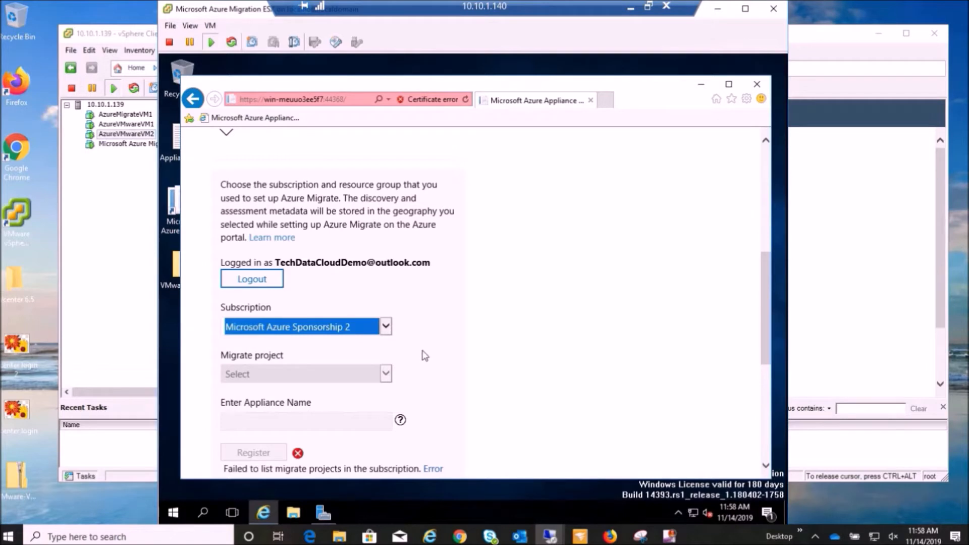
pyautogui.scroll(-3, 425, 356)
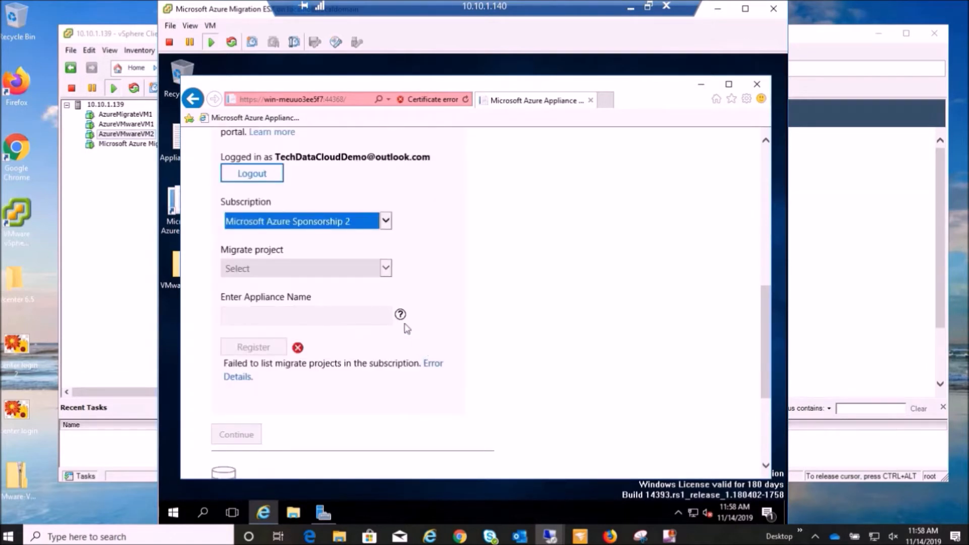
# Choose the second Microsoft Azure Sponsorship 2 subscription and the migrate project jmazmigratetest1(jmAZMigrate) for the appliance registration.
pyautogui.click(387, 223)
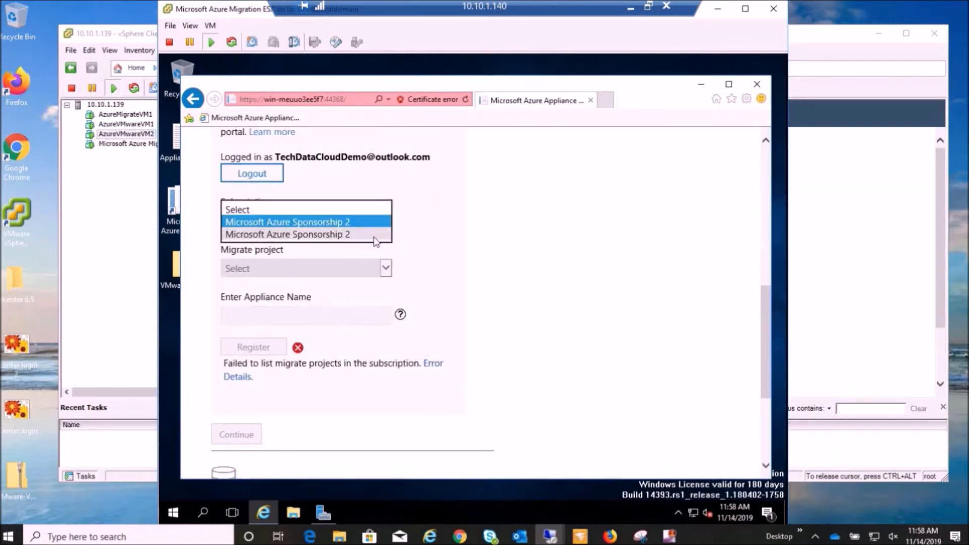
pyautogui.click(381, 237)
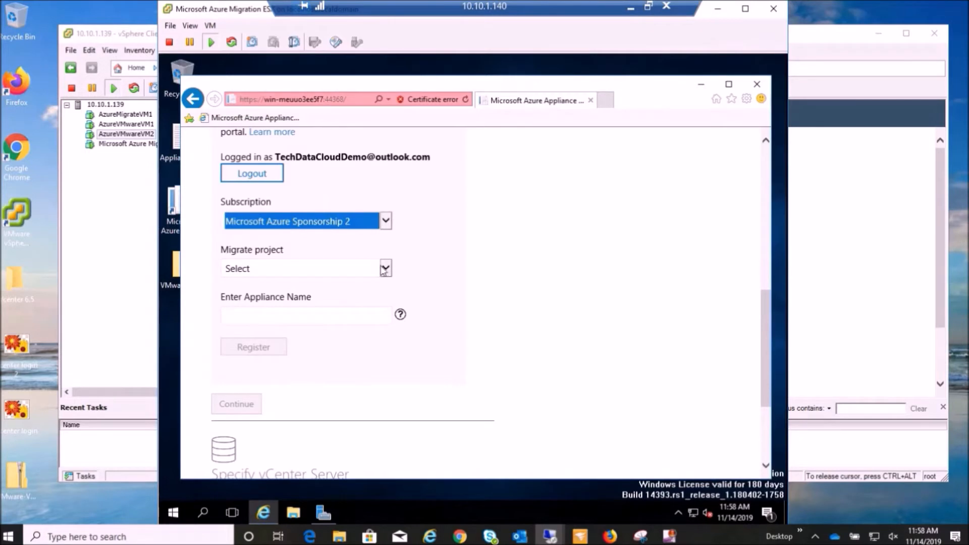
pyautogui.scroll(1, 453, 281)
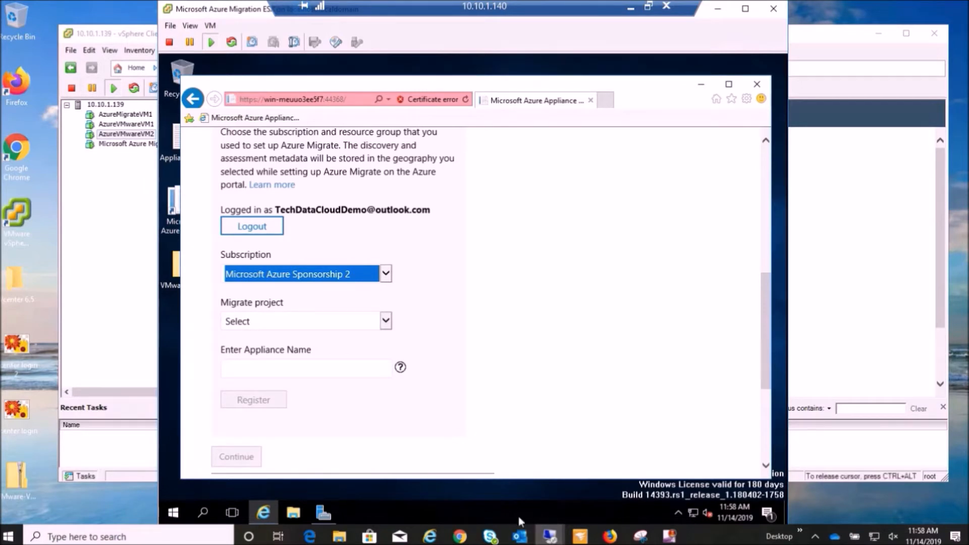
pyautogui.click(386, 321)
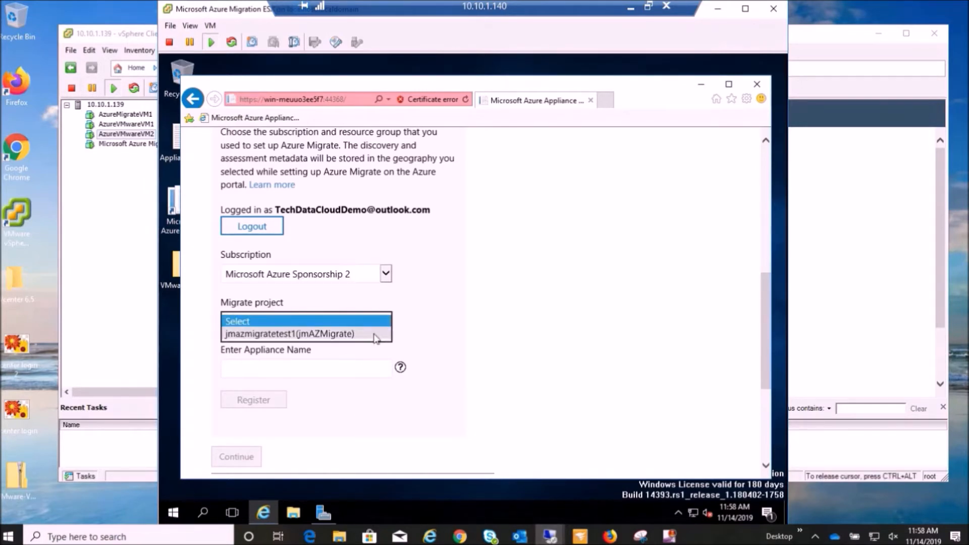
pyautogui.click(353, 335)
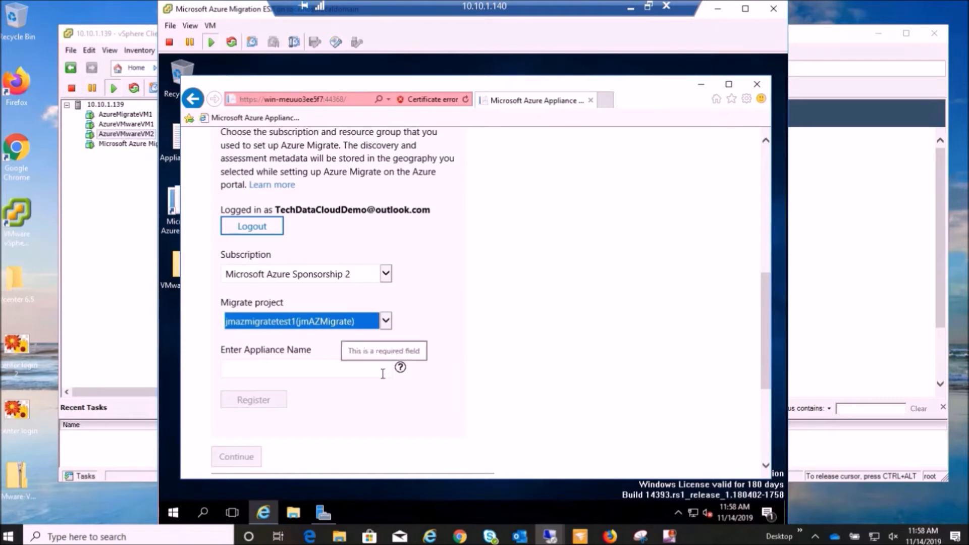
# Name the appliance WIN-MEUUO3EE5F, register it with Azure Migrate and continue to the vCenter Server section.
pyautogui.click(365, 369)
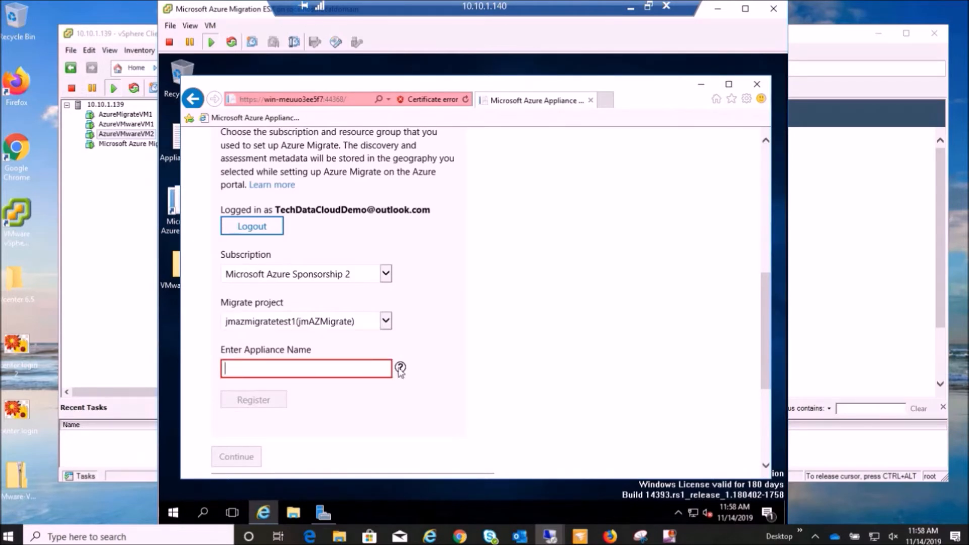
pyautogui.moveTo(400, 369)
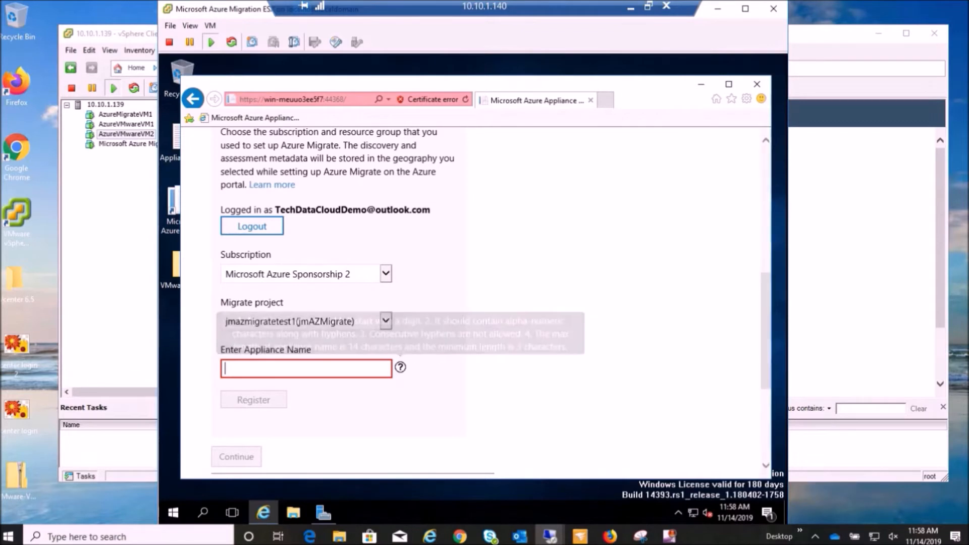
pyautogui.write('WIN-MEUUO3EE5F')
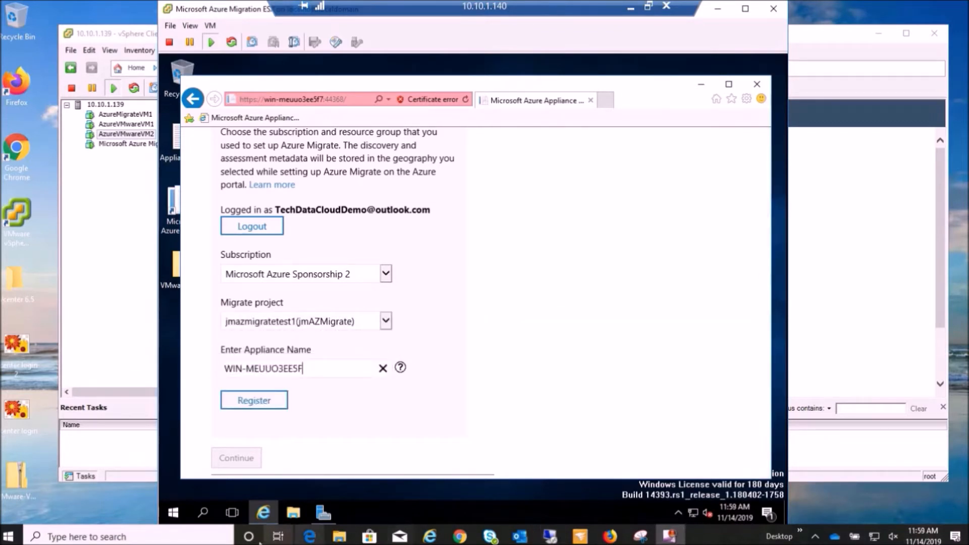
pyautogui.click(253, 404)
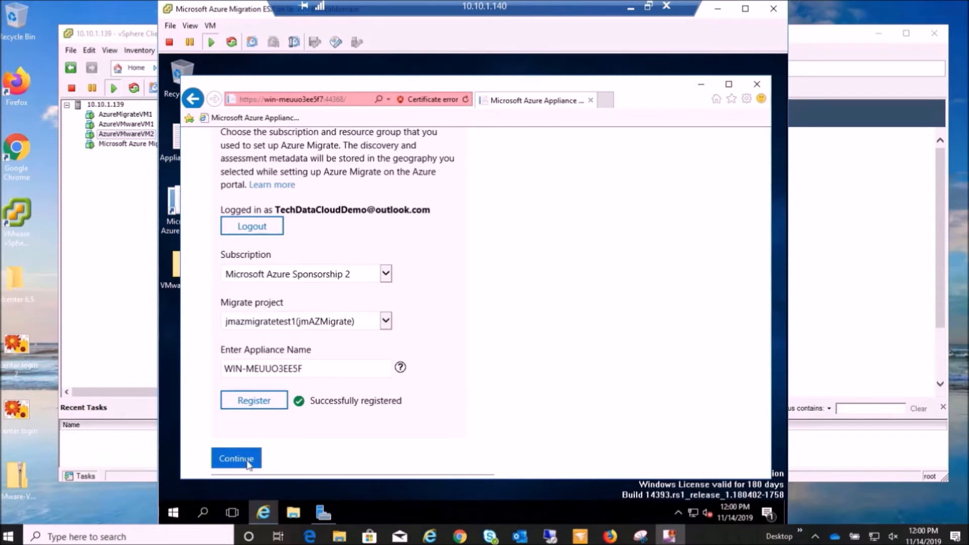
pyautogui.click(237, 459)
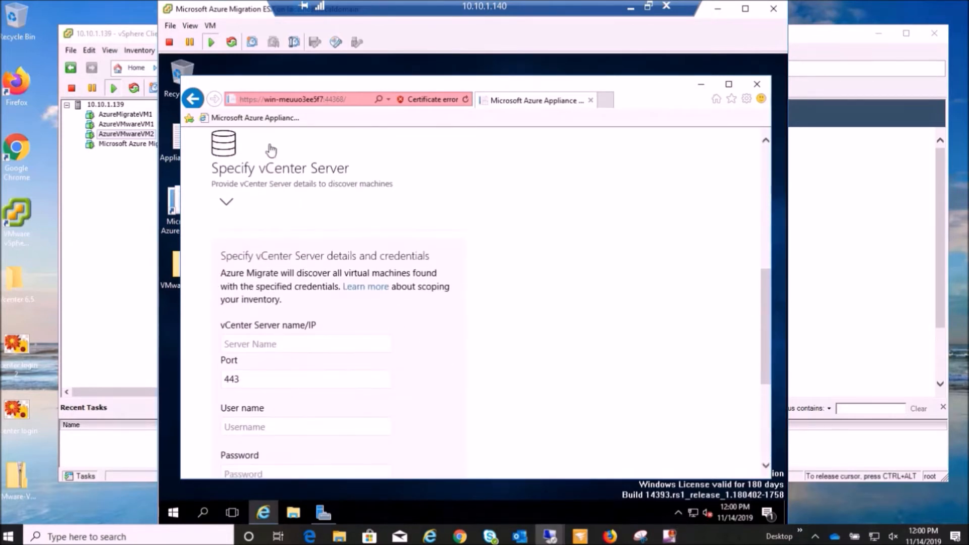
# Set the vCenter Server IP to 10.10.1.140 and enter the vSphere administrator's user name in the Specify vCenter Server section.
pyautogui.click(228, 202)
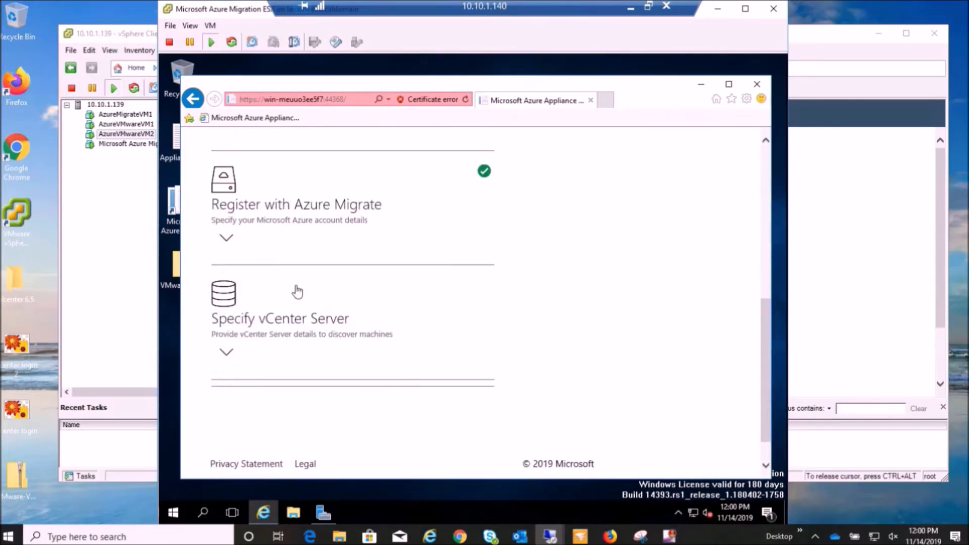
pyautogui.click(227, 356)
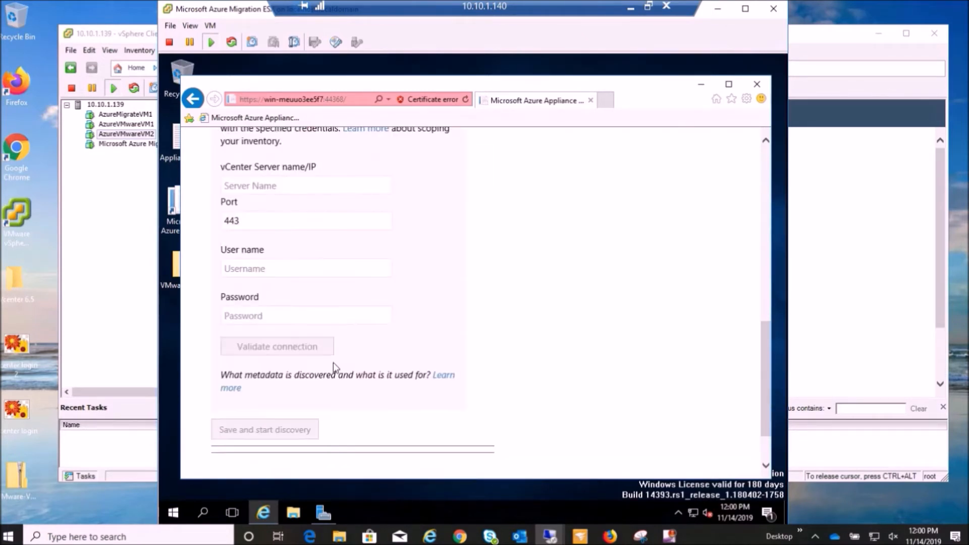
pyautogui.click(328, 186)
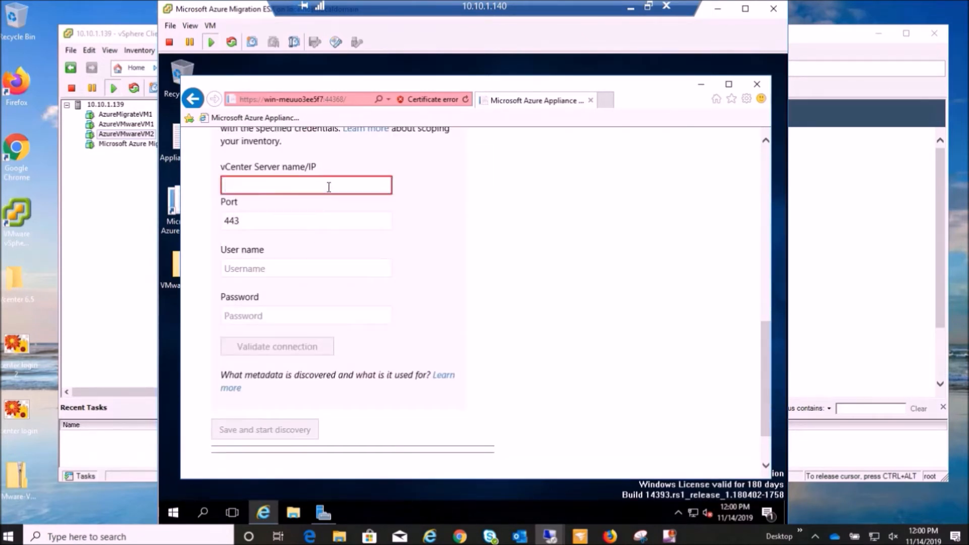
pyautogui.write('10.10.1.')
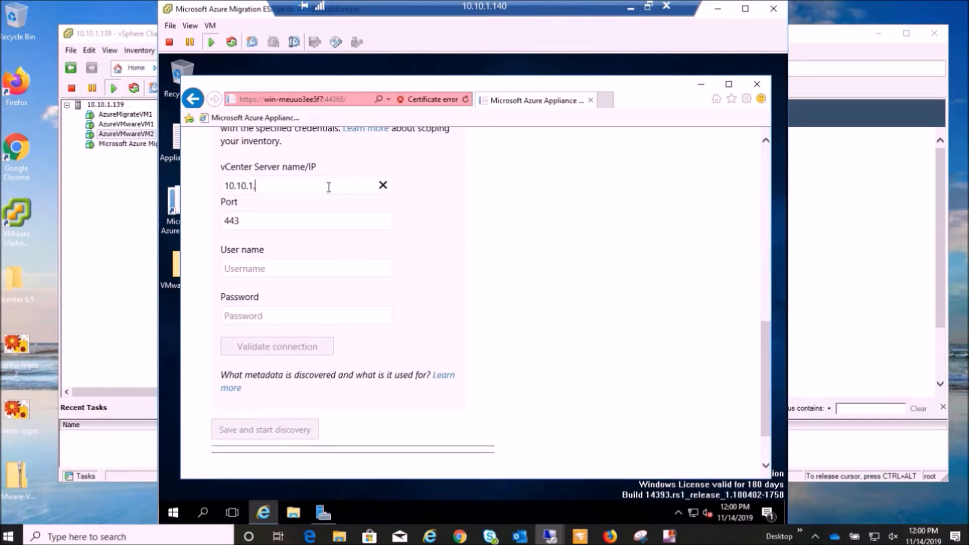
pyautogui.write('1')
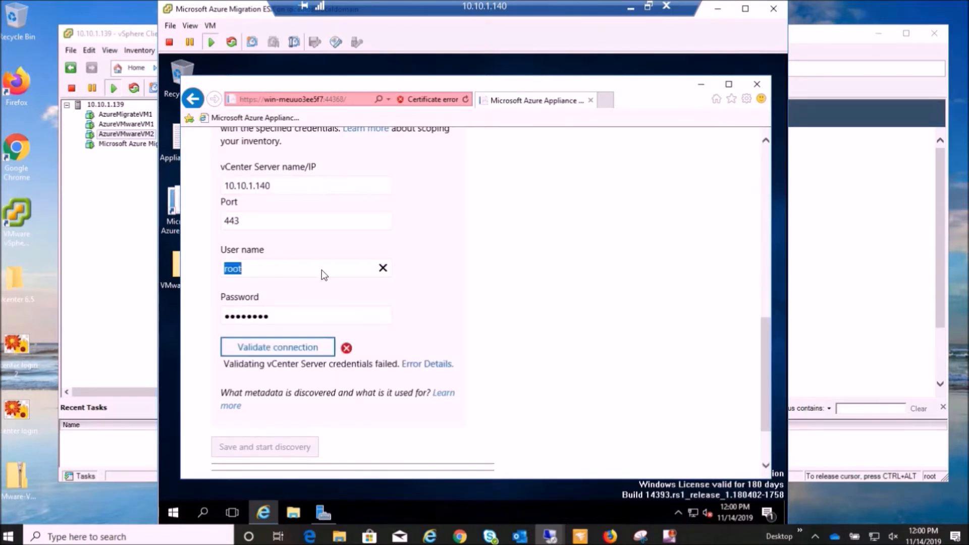
pyautogui.write('administrato')
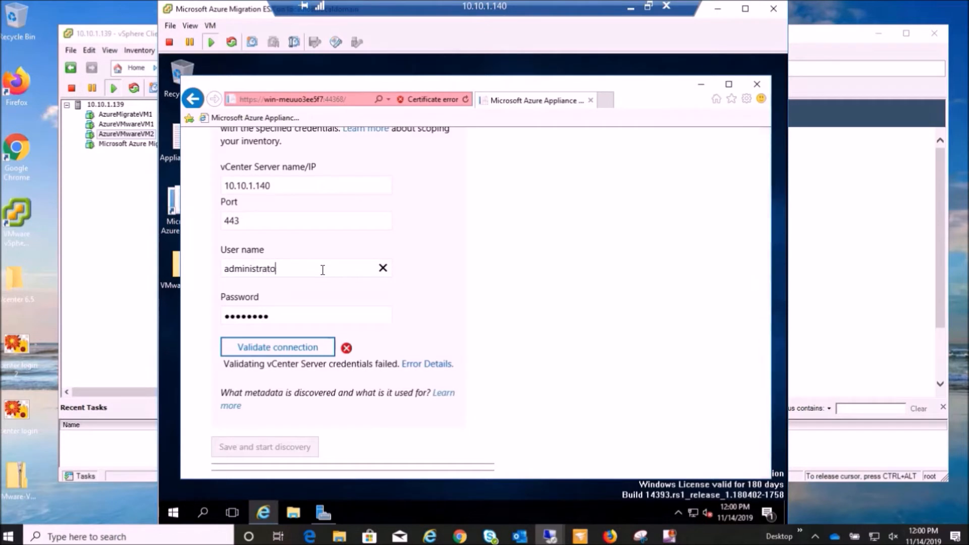
pyautogui.write('r@vsphere.local')
pyautogui.press('Tab')
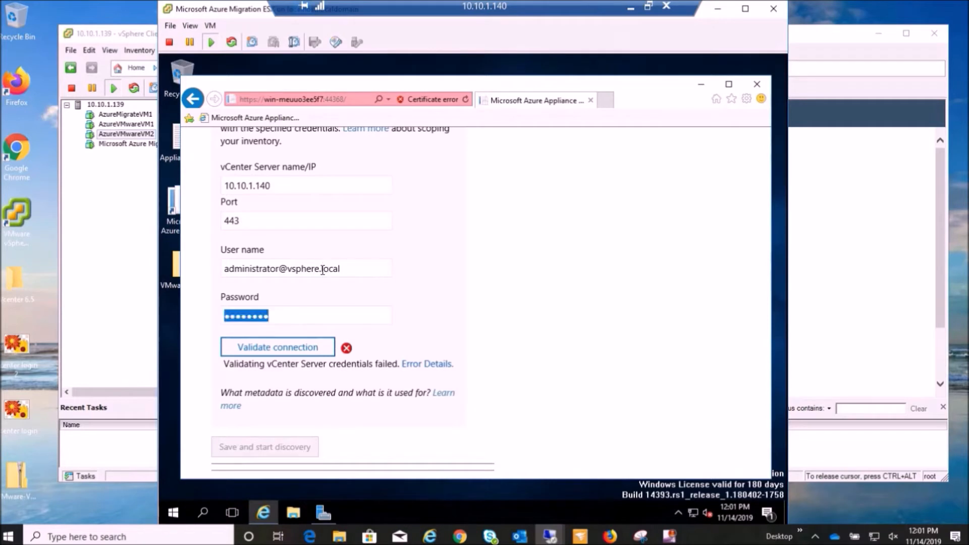
# Enter the vCenter Server account password, validate the connection, and save and start discovery.
pyautogui.write('•••••••••')
pyautogui.click(278, 348)
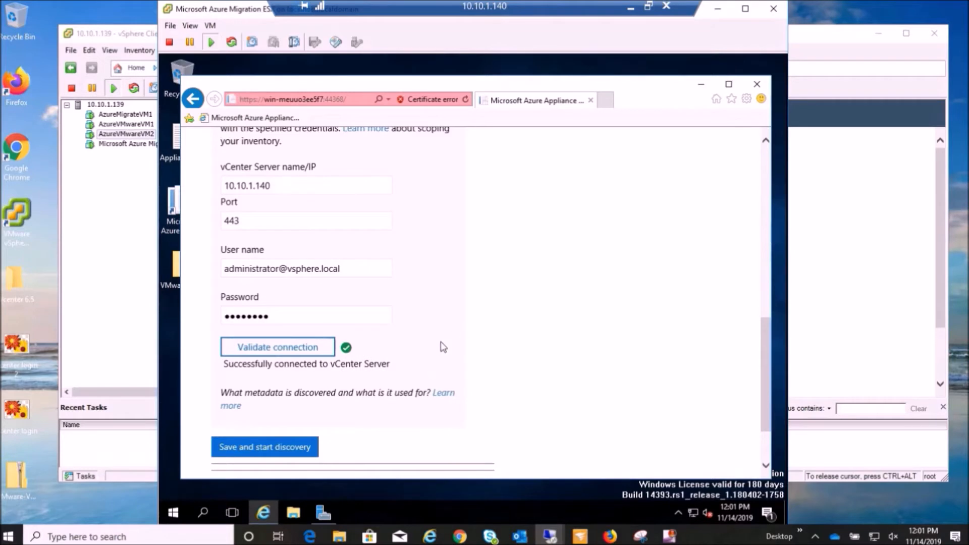
pyautogui.scroll(-2, 441, 346)
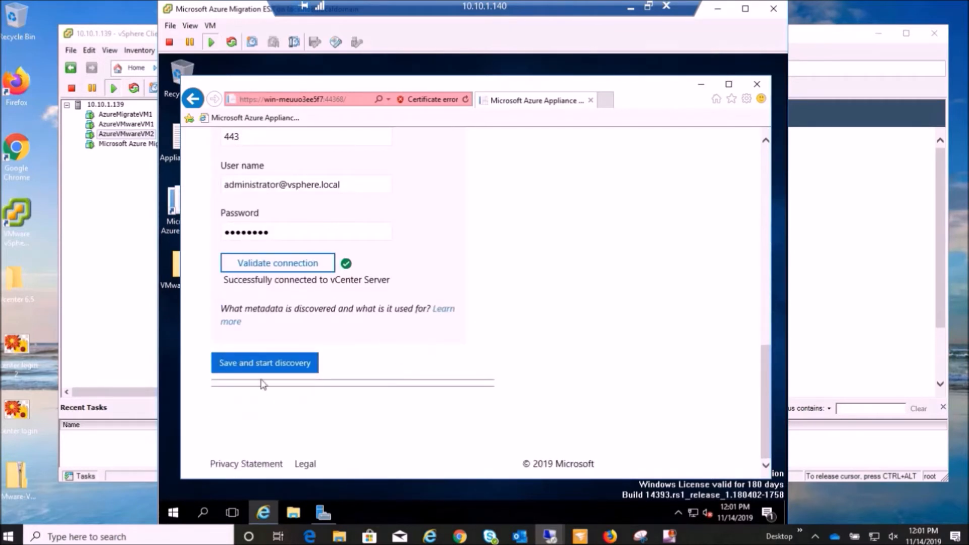
pyautogui.click(266, 366)
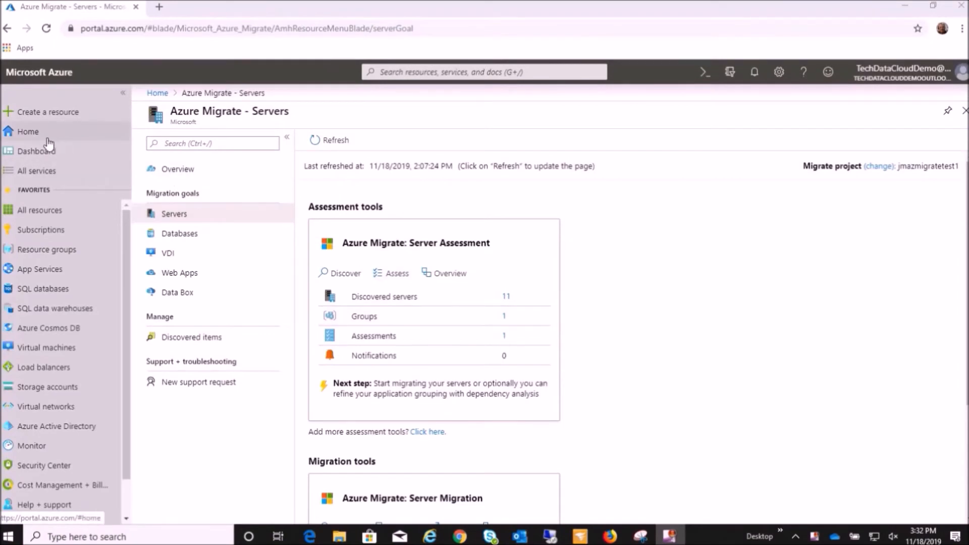
# Switch to the Azure portal and view Azure Migrate's discovered servers for the WIN-MEUUO3EE5F (VMware) appliance.
pyautogui.click(28, 132)
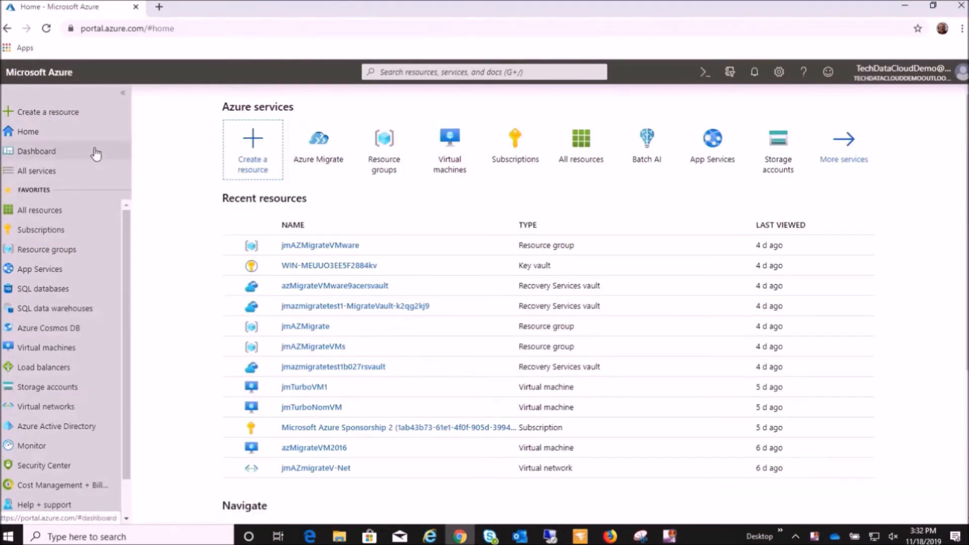
pyautogui.click(327, 161)
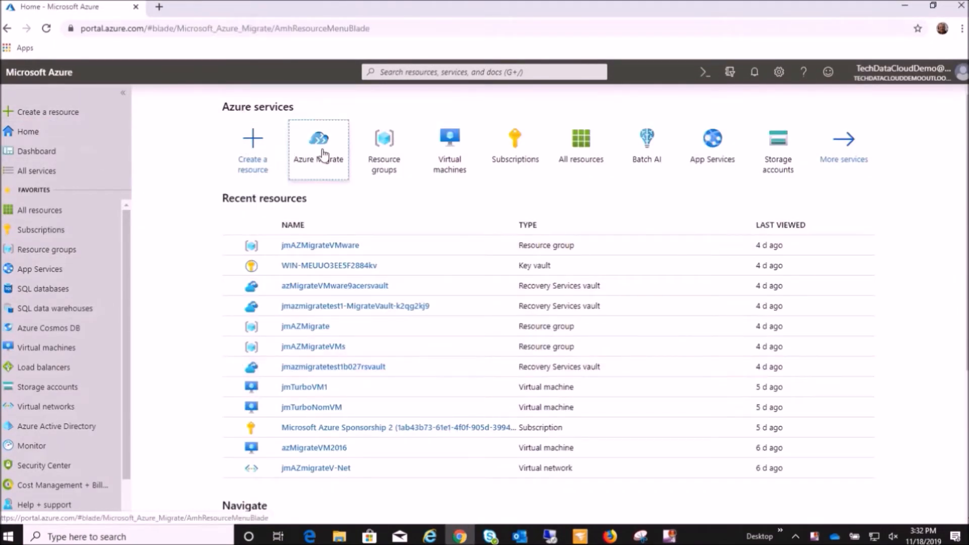
pyautogui.click(380, 426)
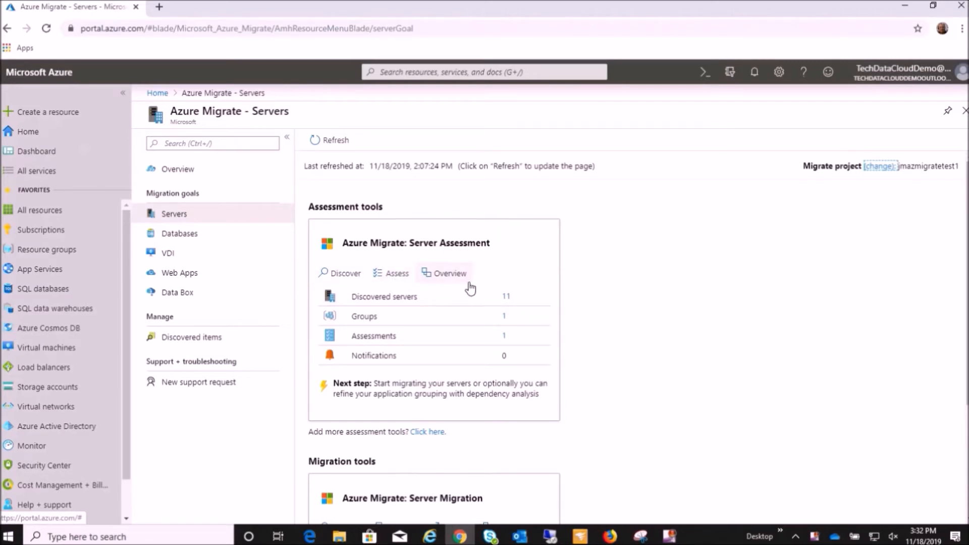
pyautogui.click(507, 298)
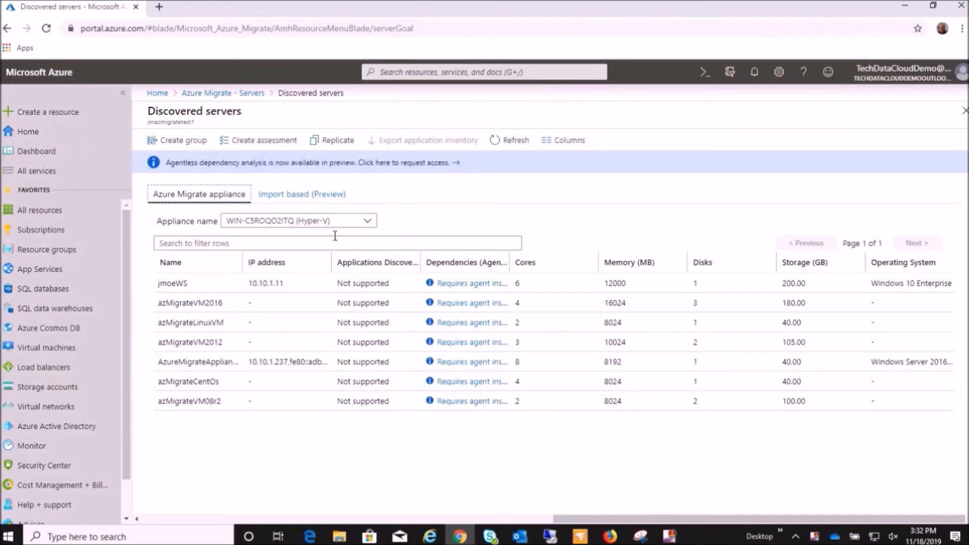
pyautogui.click(367, 220)
pyautogui.click(350, 258)
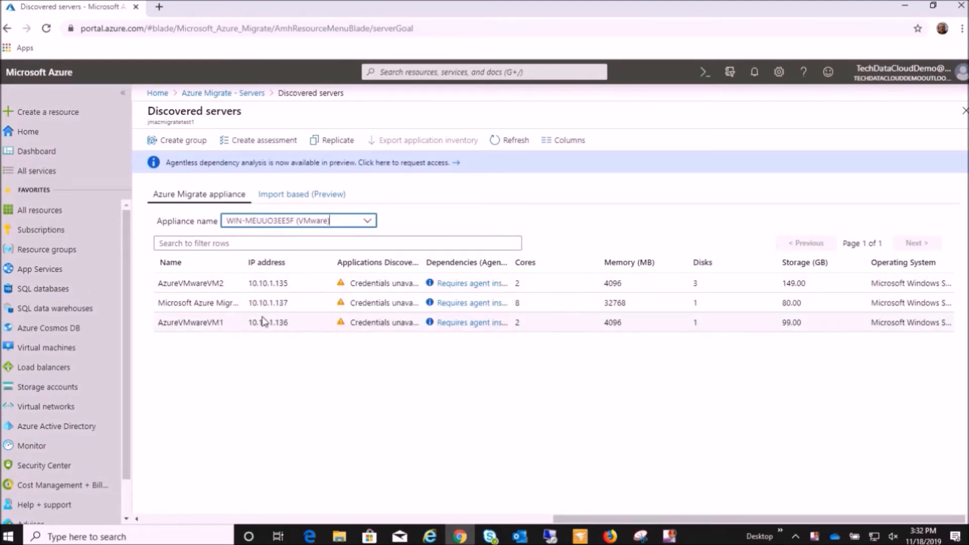
# Start a new Server Assessment group in the Azure Migrate project and name it VMwareGP1.
pyautogui.click(218, 94)
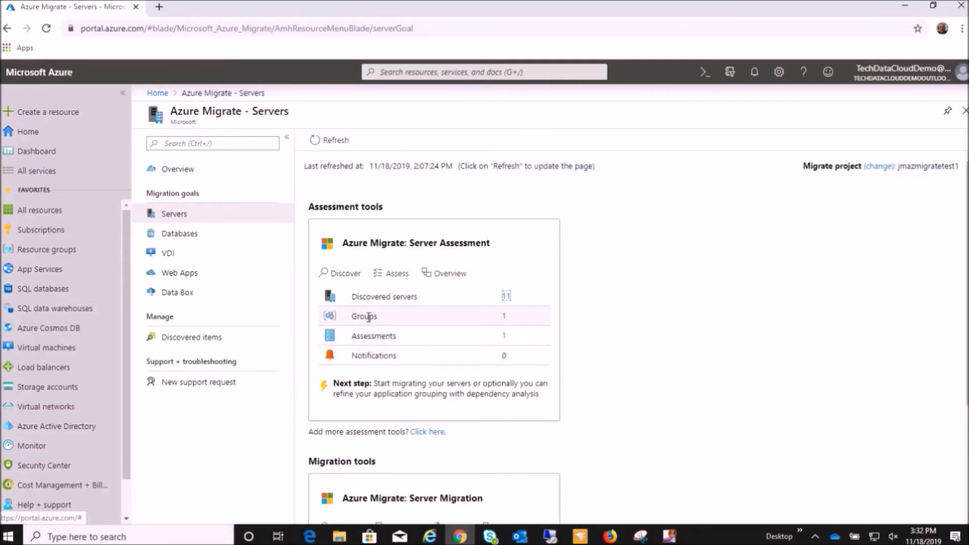
pyautogui.click(504, 316)
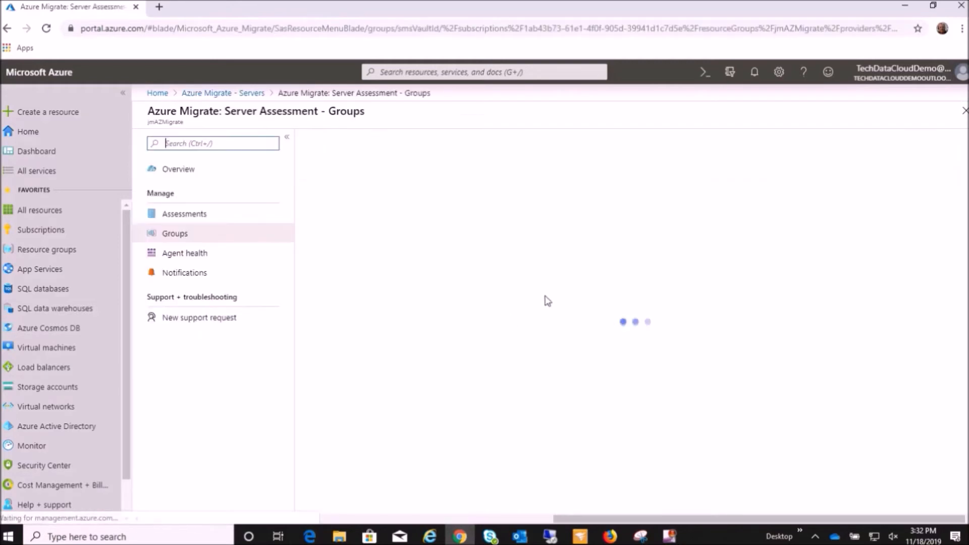
pyautogui.click(332, 141)
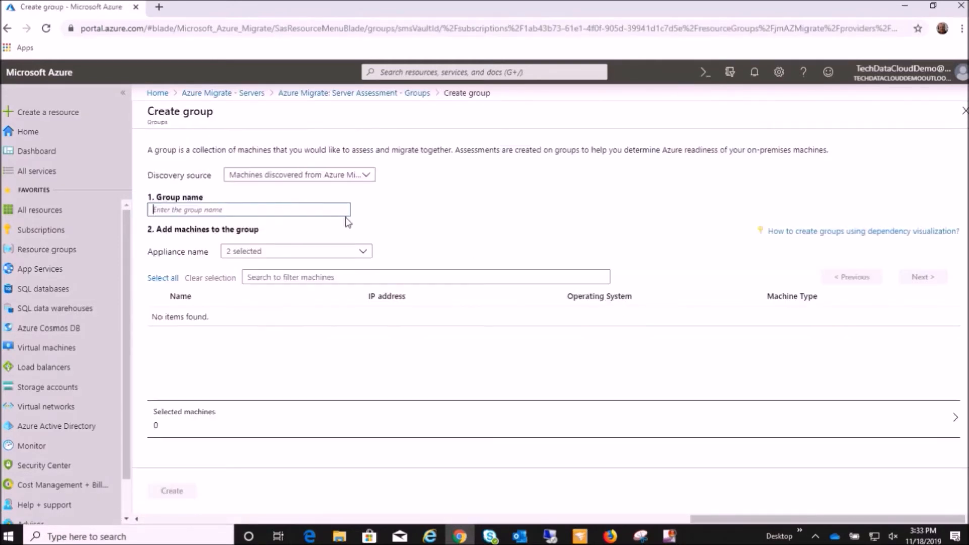
pyautogui.write('VMwareGP1')
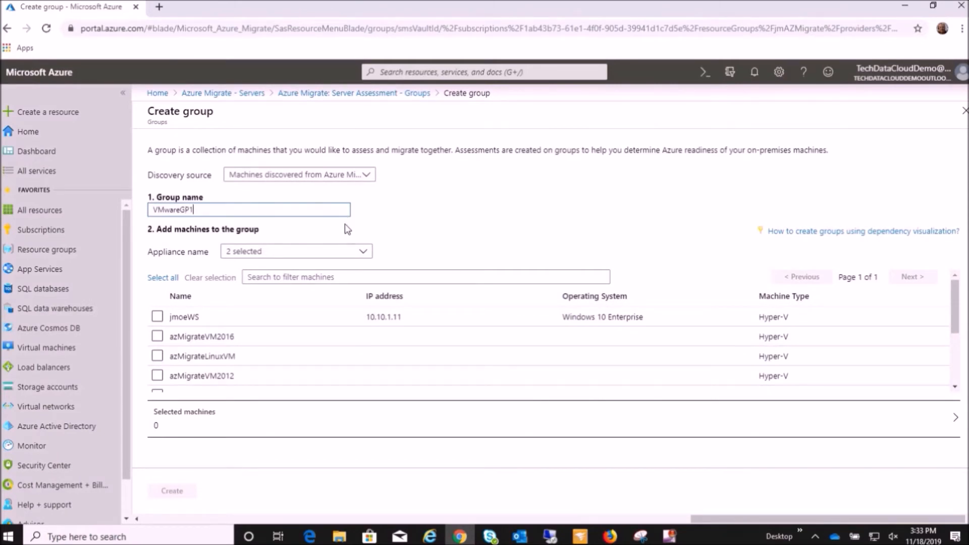
# Limit the machine list for the new group to the WIN-MEUUO3EE5F (VMware) appliance.
pyautogui.click(362, 251)
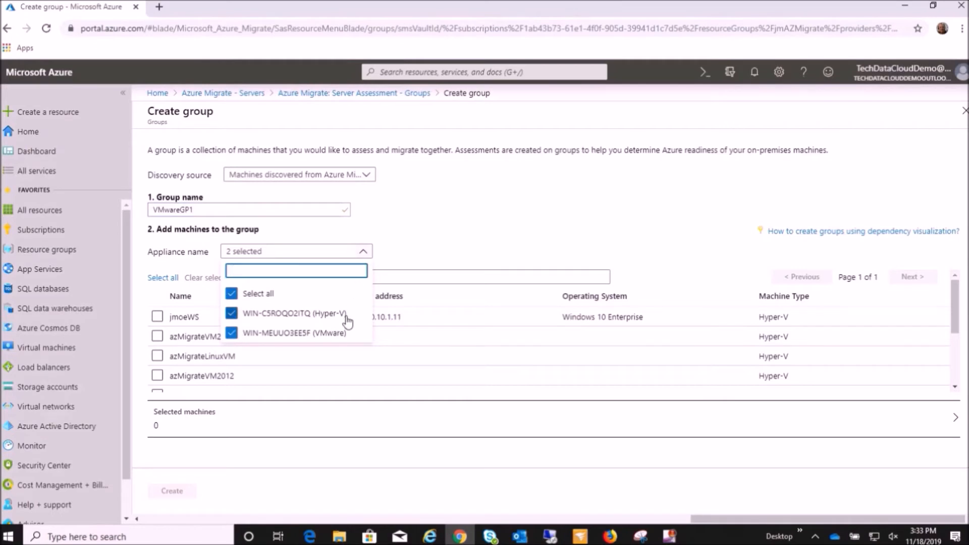
pyautogui.click(231, 314)
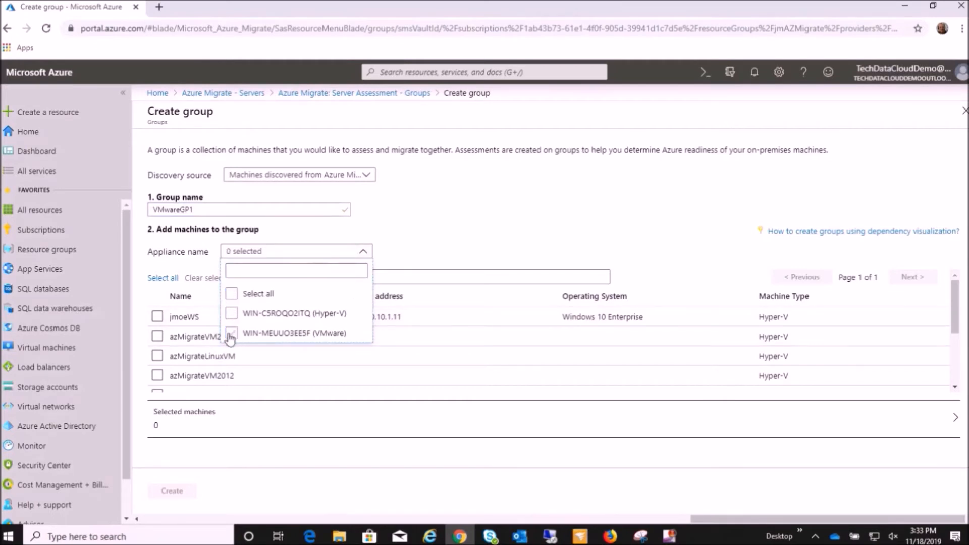
pyautogui.click(437, 224)
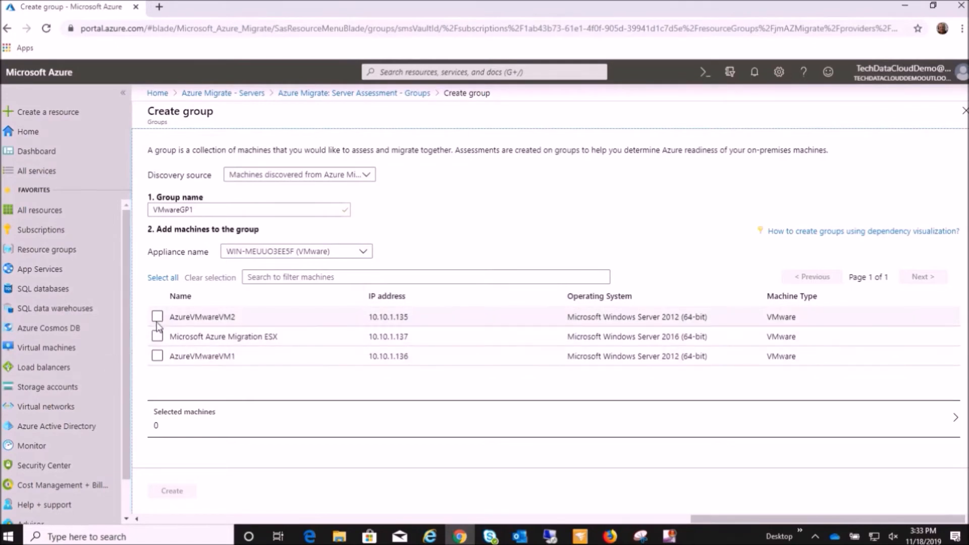
# Create the group with the machines AzureVMwareVM2 and AzureVMwareVM1 and open its details.
pyautogui.click(157, 318)
pyautogui.click(157, 355)
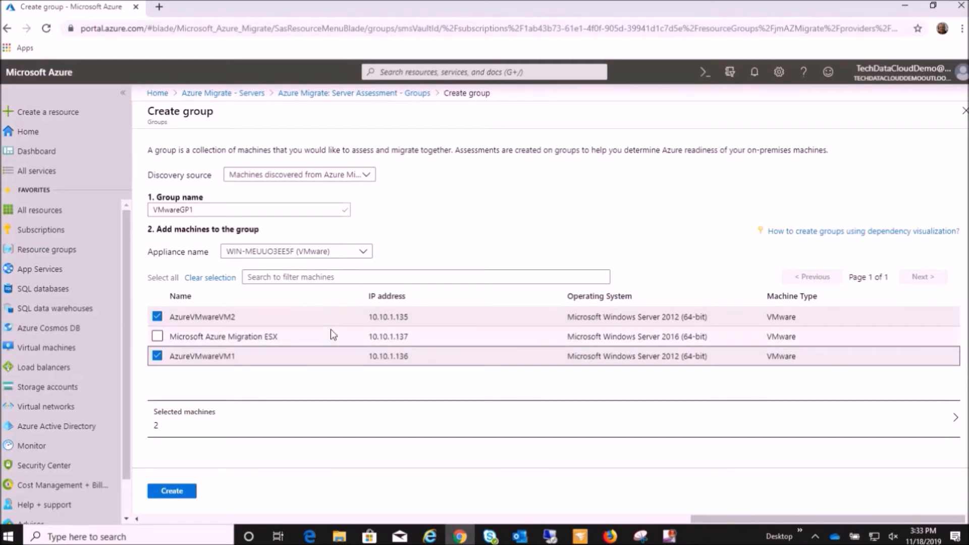
pyautogui.click(172, 492)
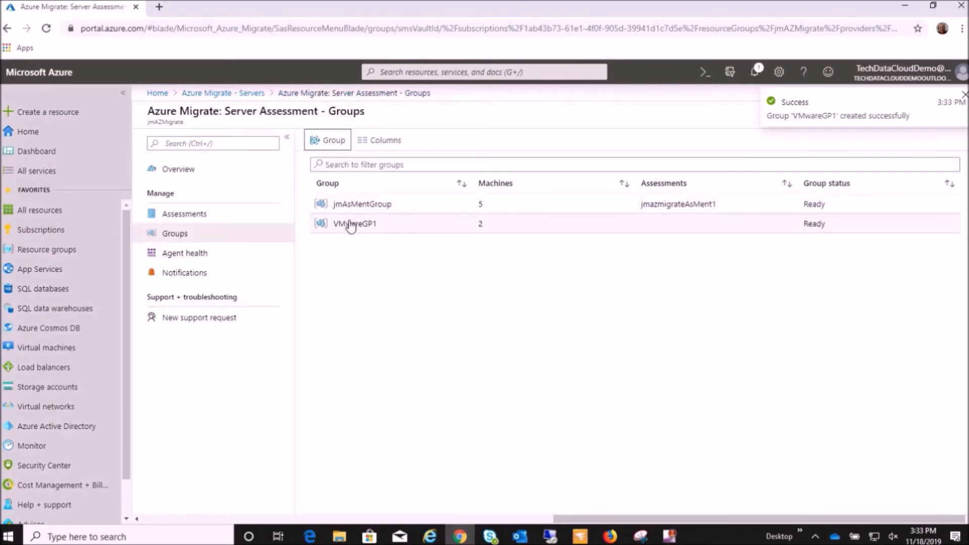
pyautogui.click(369, 224)
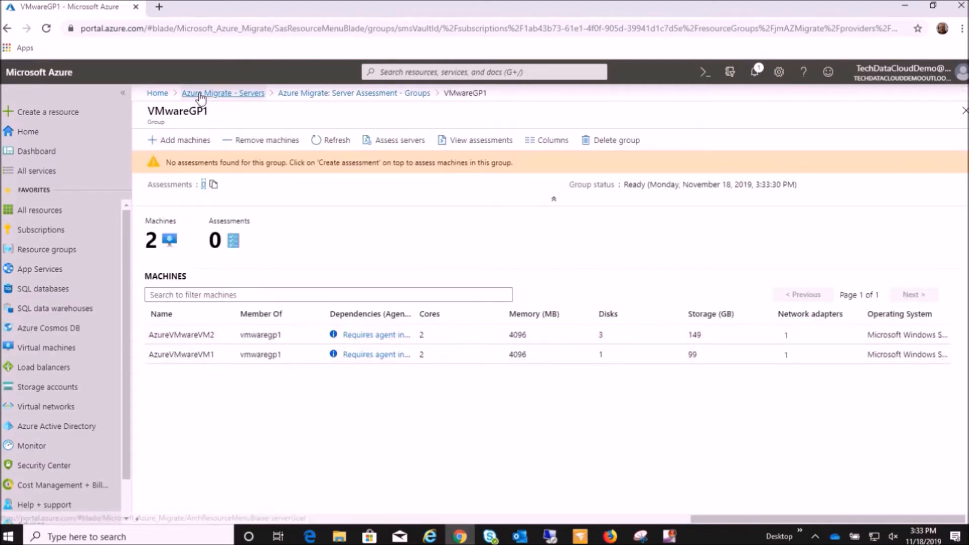
# Start a new server assessment for machines discovered from the Azure Migrate appliance and name it azVMwareAss1.
pyautogui.click(222, 93)
pyautogui.scroll(-1, 396, 334)
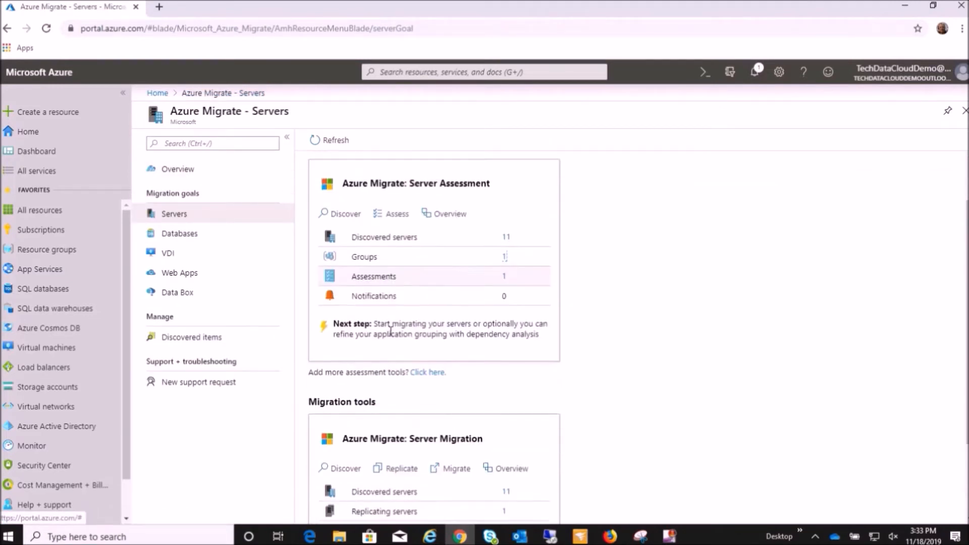
pyautogui.click(399, 213)
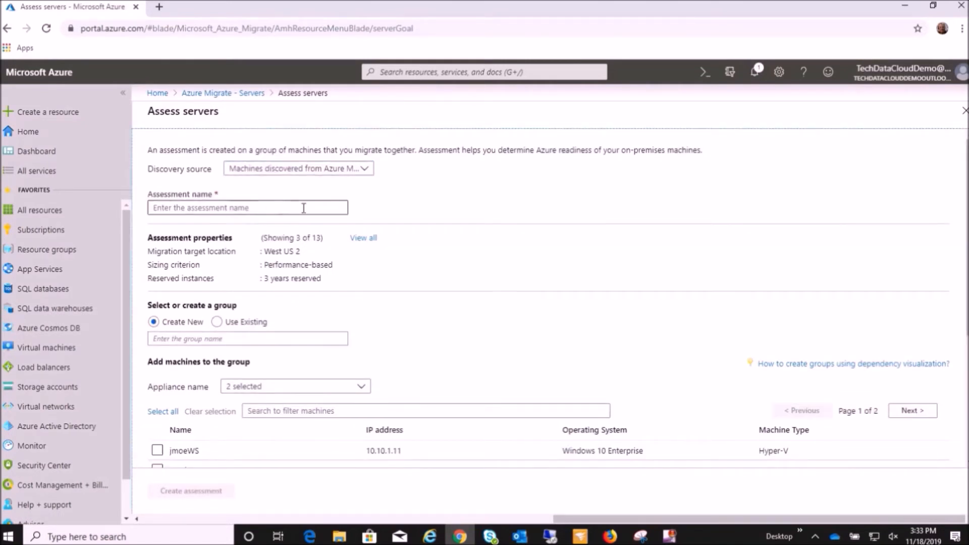
pyautogui.click(365, 168)
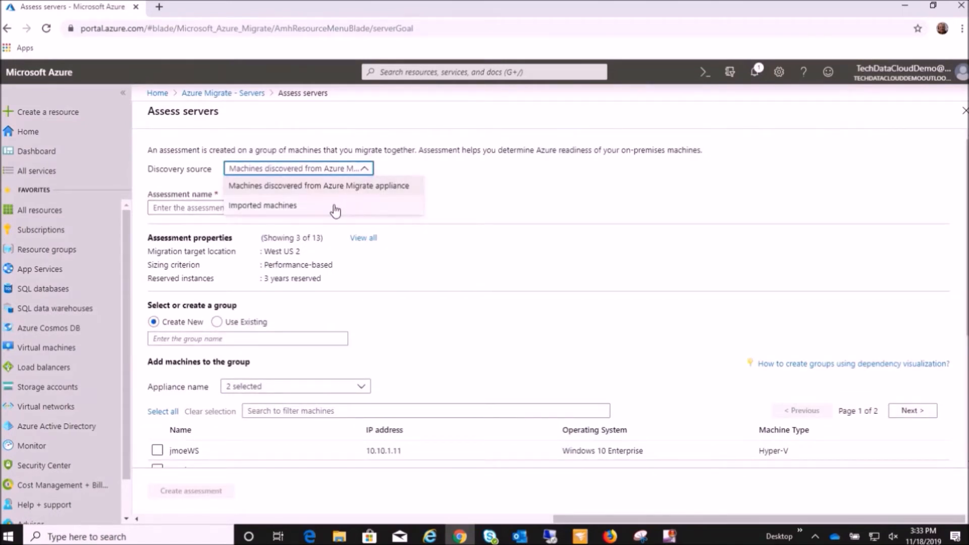
pyautogui.click(415, 186)
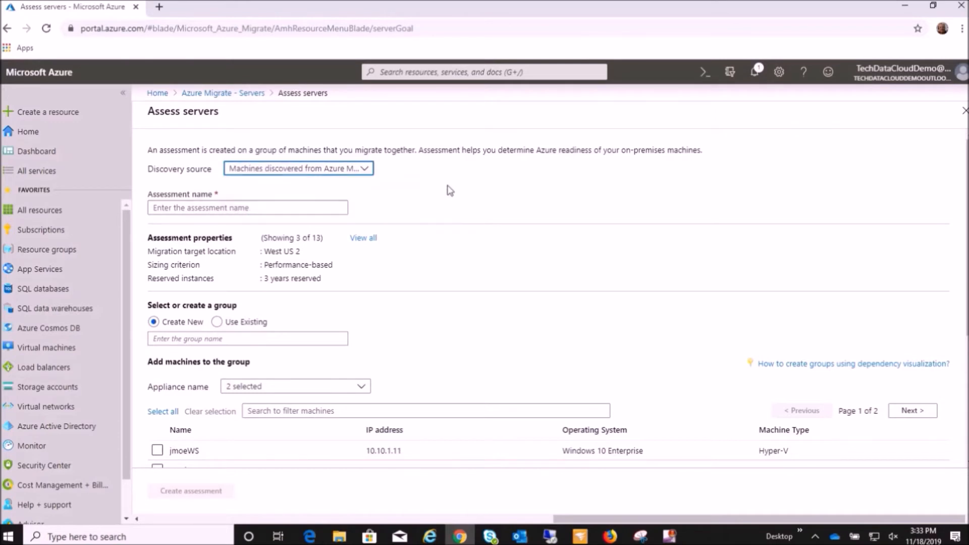
pyautogui.click(320, 208)
pyautogui.write('A')
pyautogui.press('BackSpace')
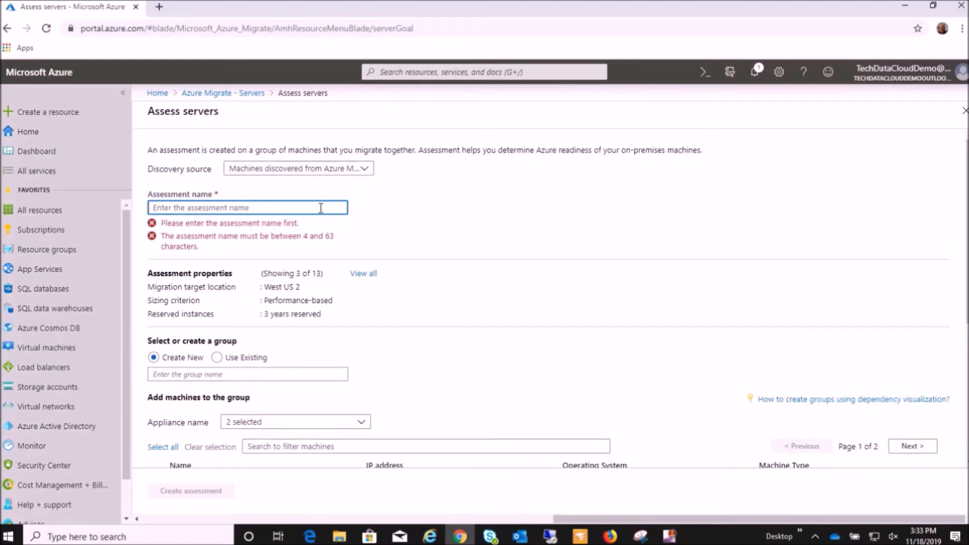
pyautogui.write('az')
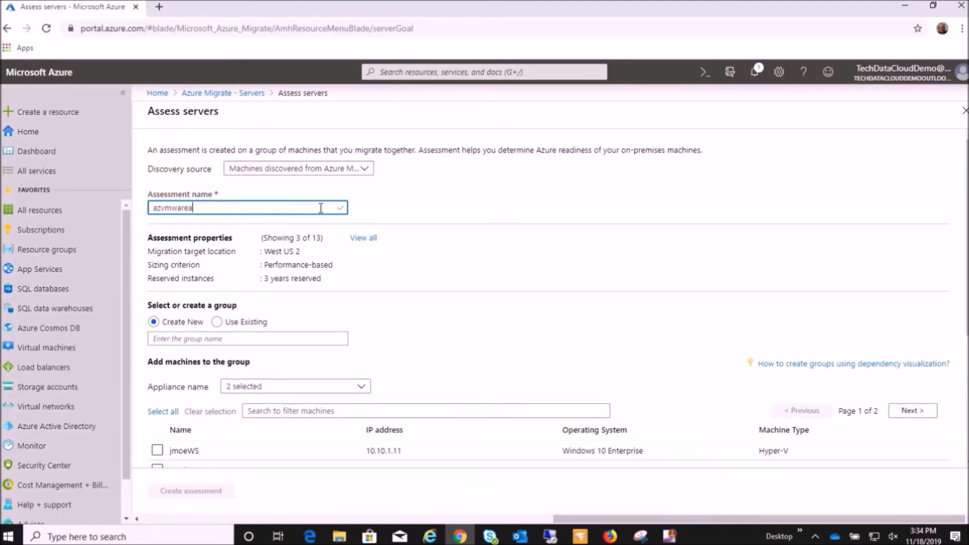
pyautogui.write('VMwareAss1')
# Assign the existing group VMwareGP1 to the assessment and create it.
pyautogui.click(217, 322)
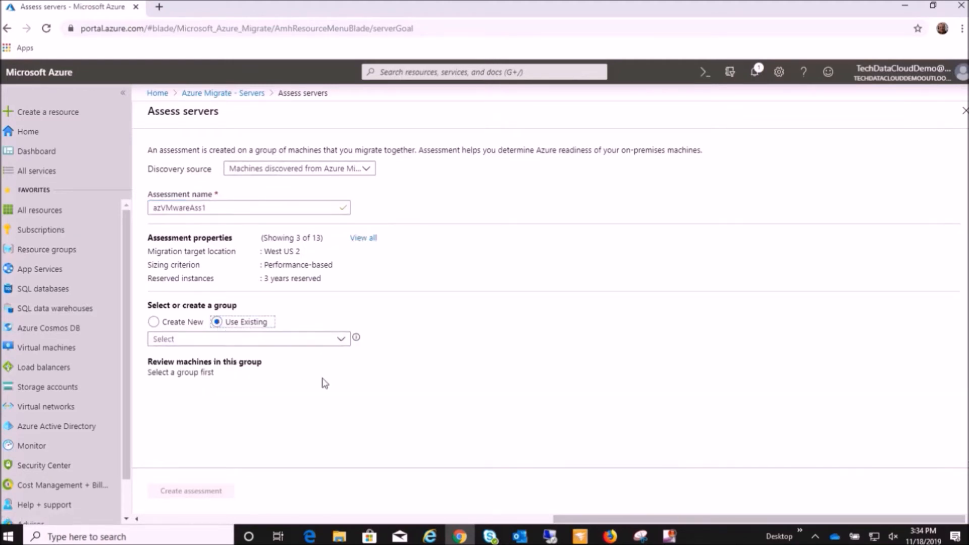
pyautogui.click(342, 339)
pyautogui.click(296, 373)
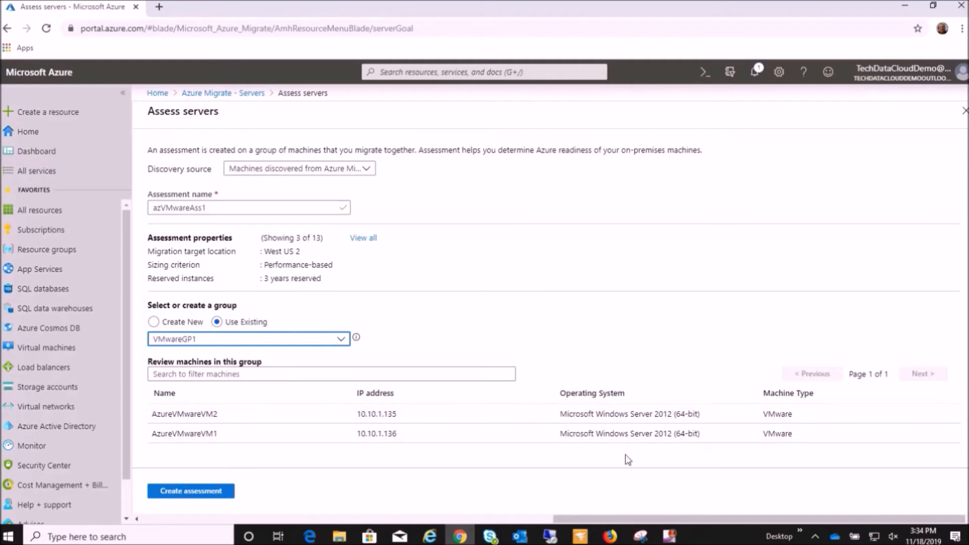
pyautogui.click(199, 494)
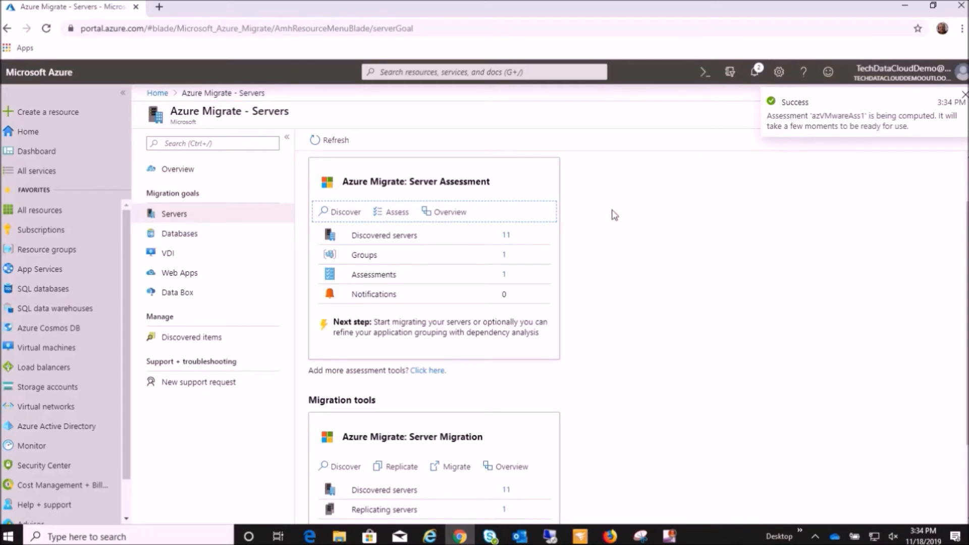
# Refresh the Azure Migrate project's server tools and open the azVMwareAss1 assessment.
pyautogui.click(330, 140)
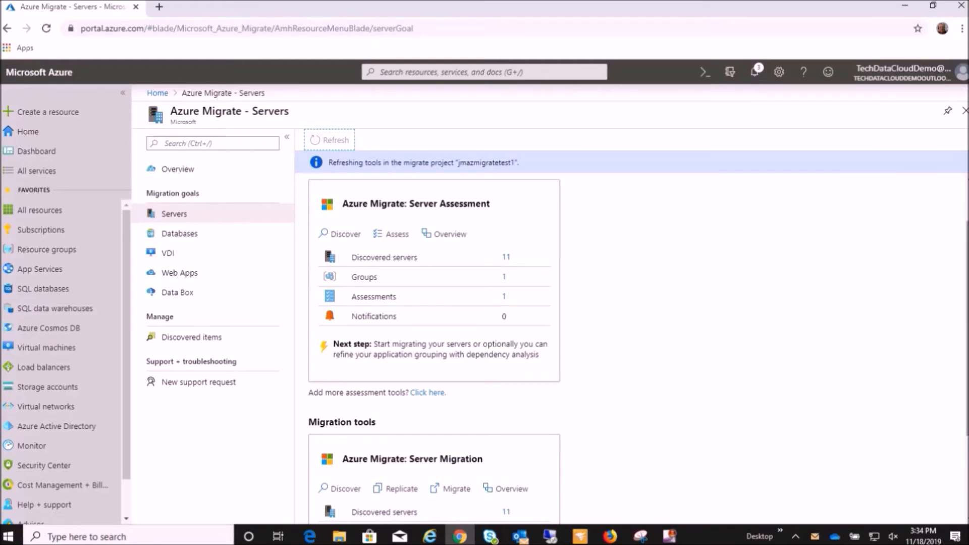
pyautogui.scroll(-3, 626, 237)
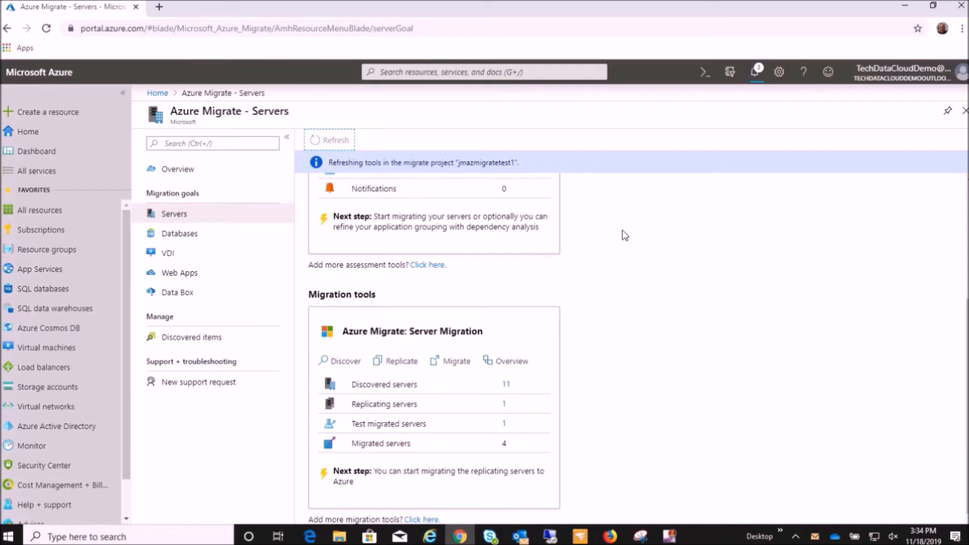
pyautogui.scroll(5, 623, 233)
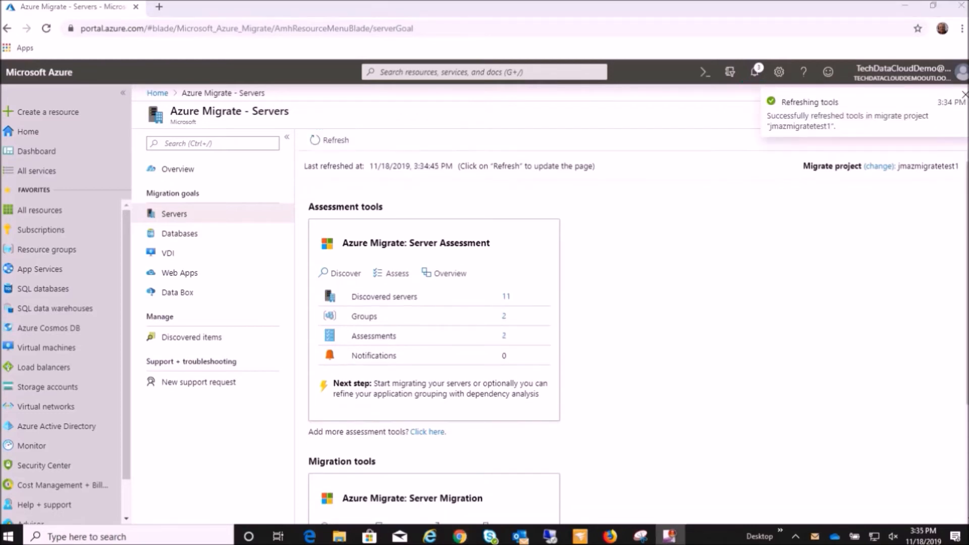
pyautogui.click(504, 337)
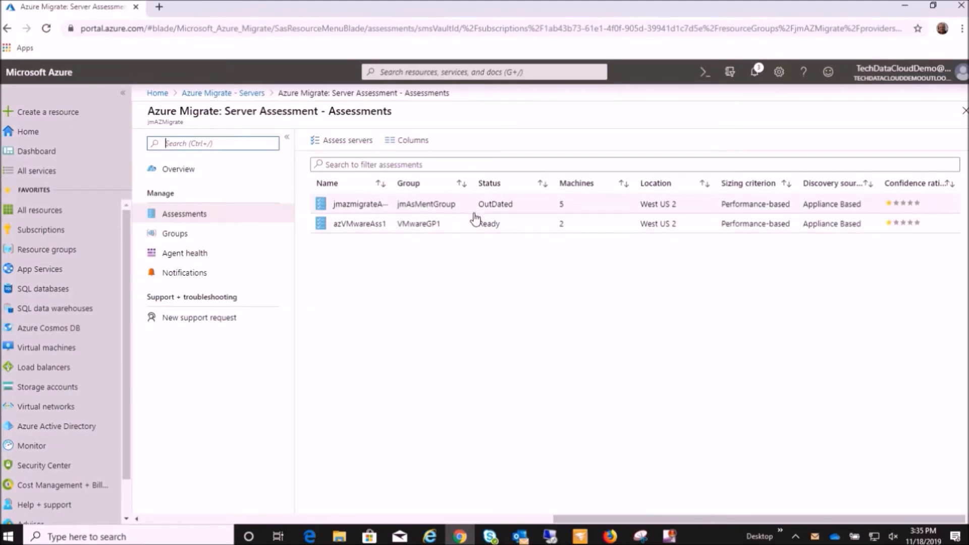
pyautogui.click(450, 228)
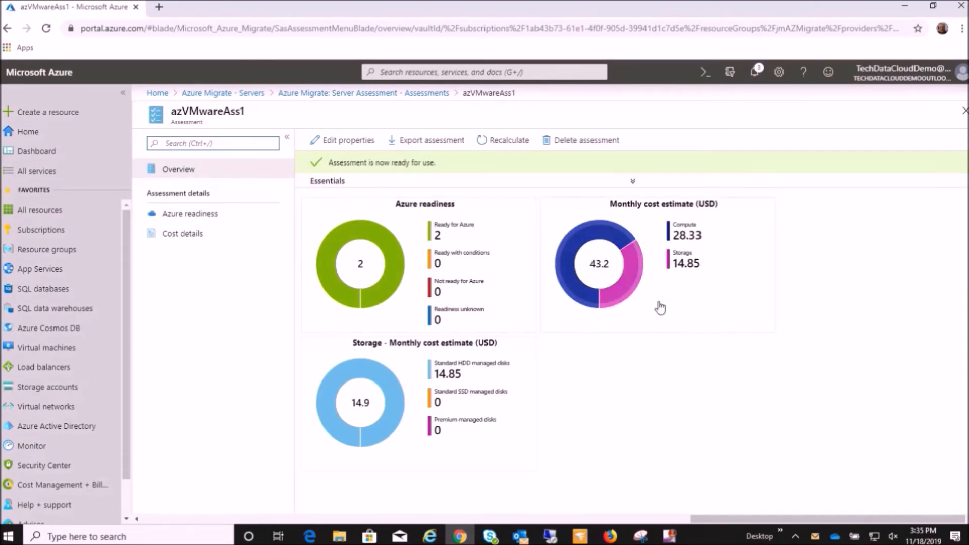
# Review the assessment's cost details and examine the readiness, compute and storage breakdown of AzureVMwareVM2.
pyautogui.moveTo(391, 382)
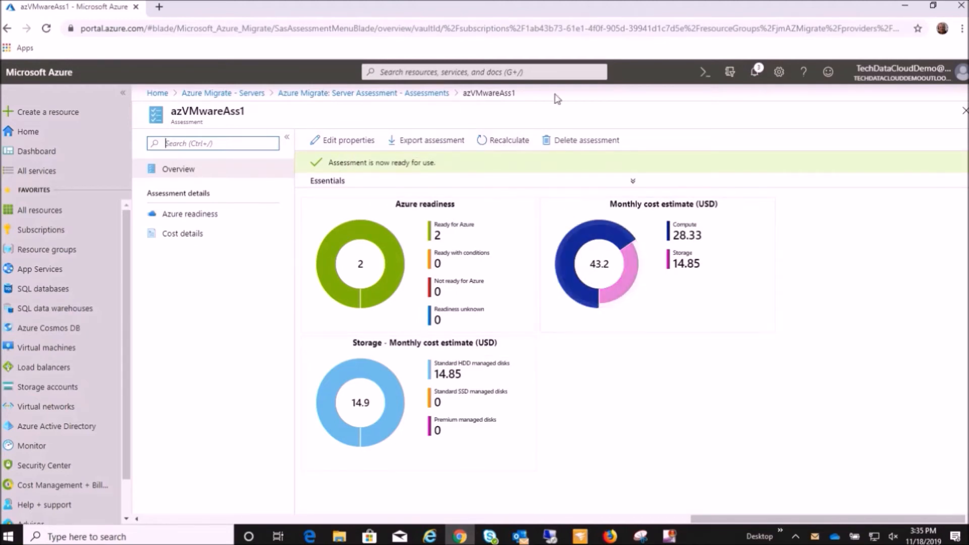
pyautogui.click(622, 276)
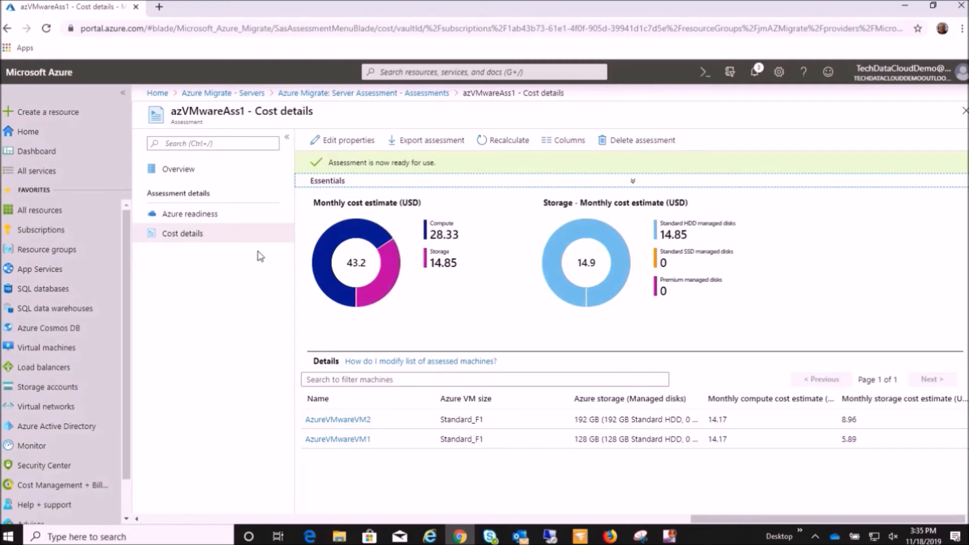
pyautogui.click(338, 419)
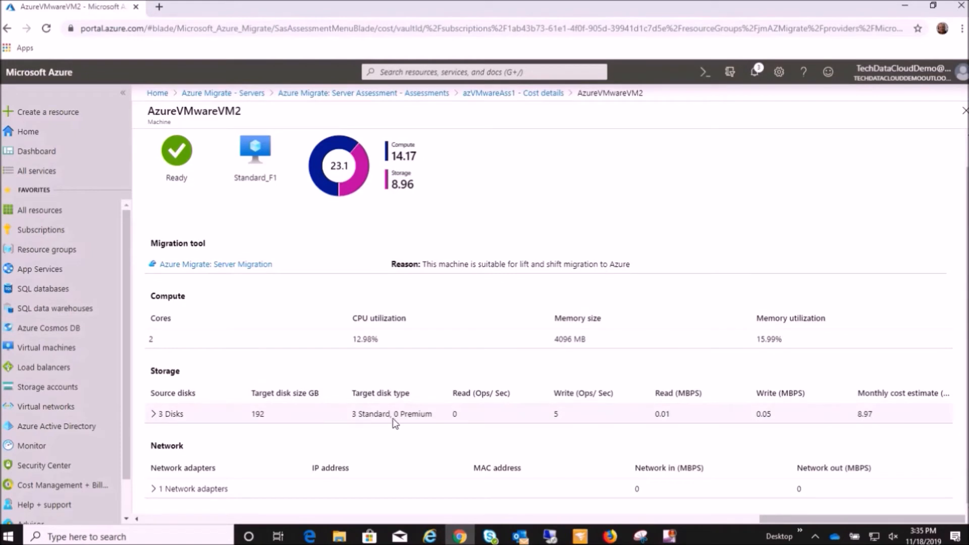
pyautogui.scroll(1, 298, 247)
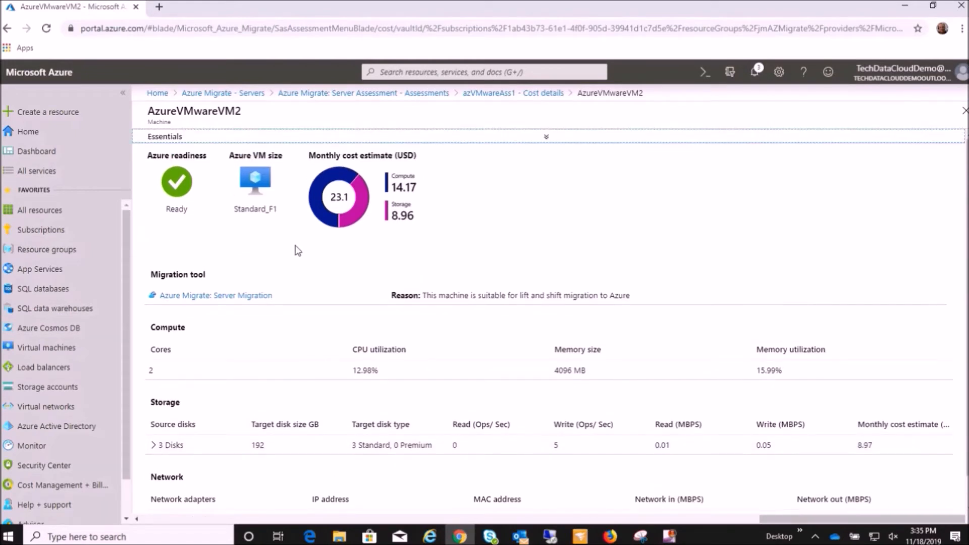
# Return to the project's servers, view the machines replicating in Server Migration and open its overview.
pyautogui.click(220, 92)
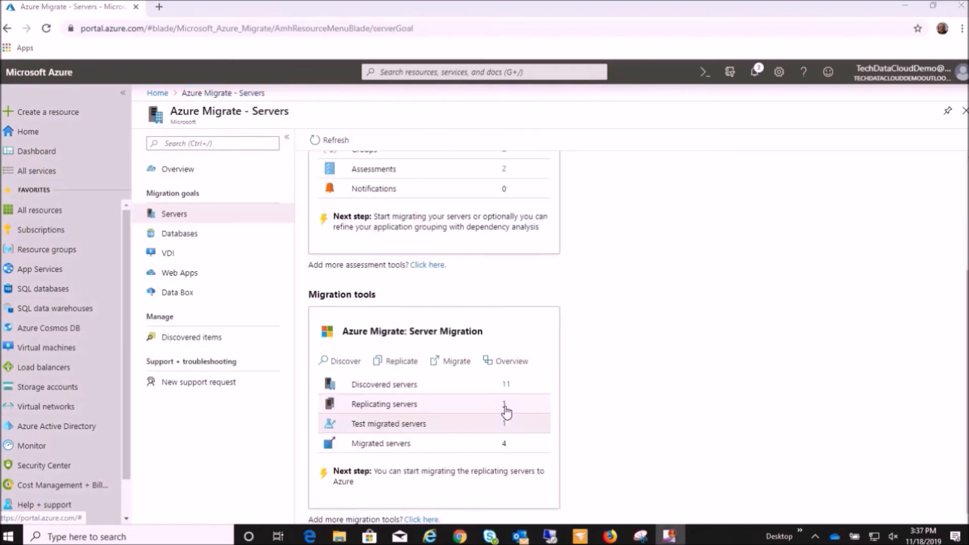
pyautogui.click(504, 409)
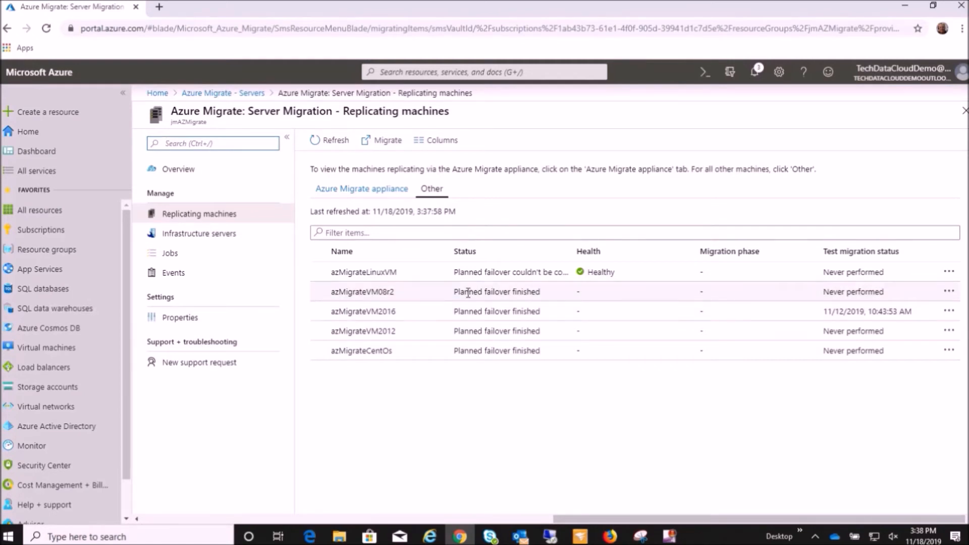
pyautogui.click(186, 172)
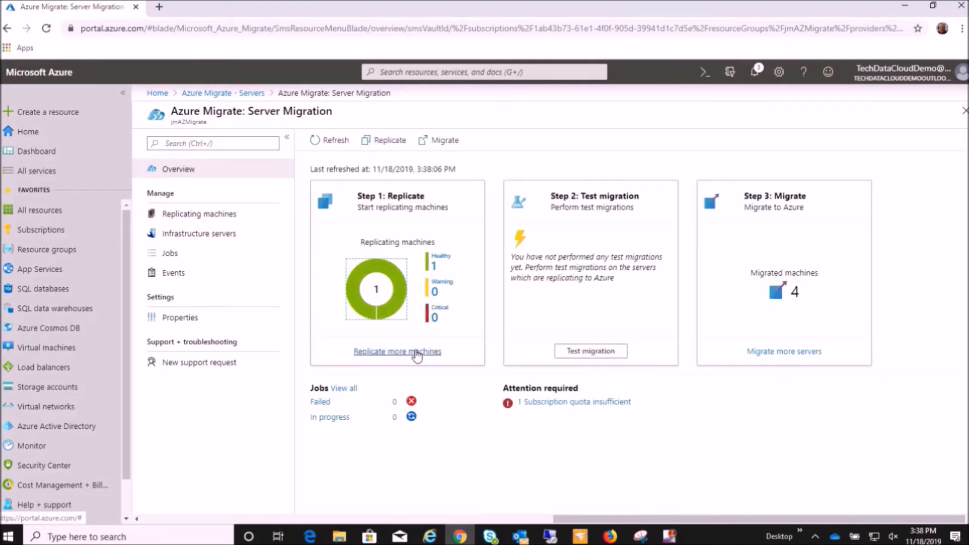
# Start replicating more machines, with VMware vSphere as virtualization type and WIN-MEUUO3EE5F (Azure Migrate Appliance) as on-premises appliance.
pyautogui.click(386, 353)
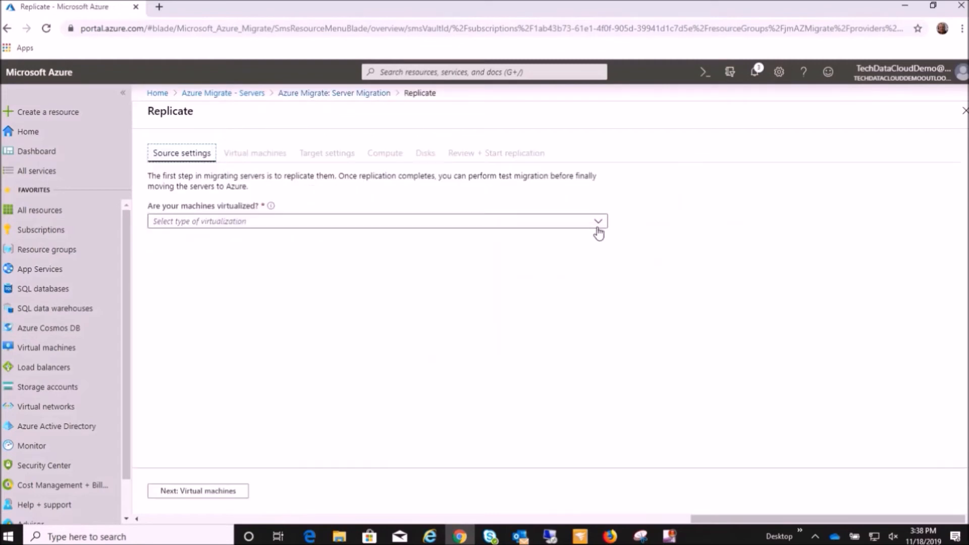
pyautogui.click(598, 225)
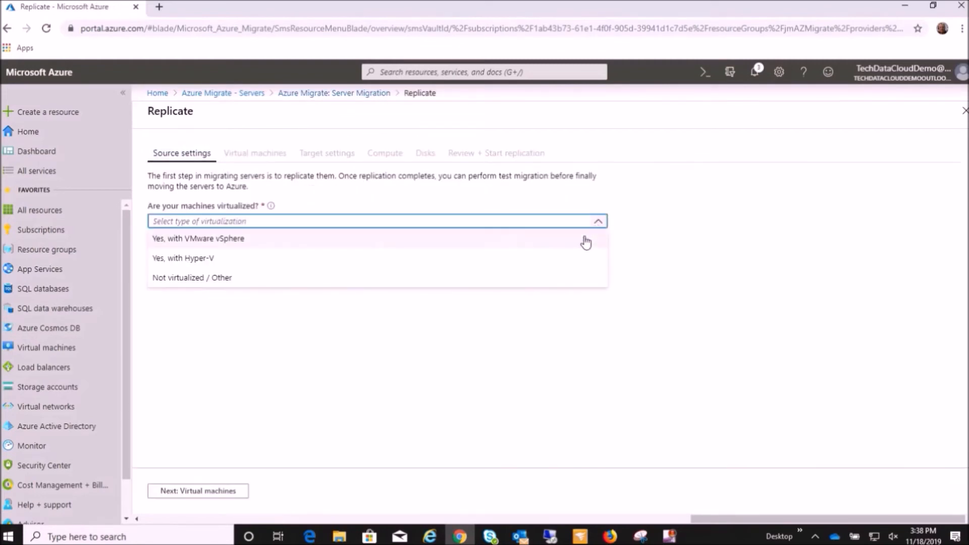
pyautogui.click(550, 243)
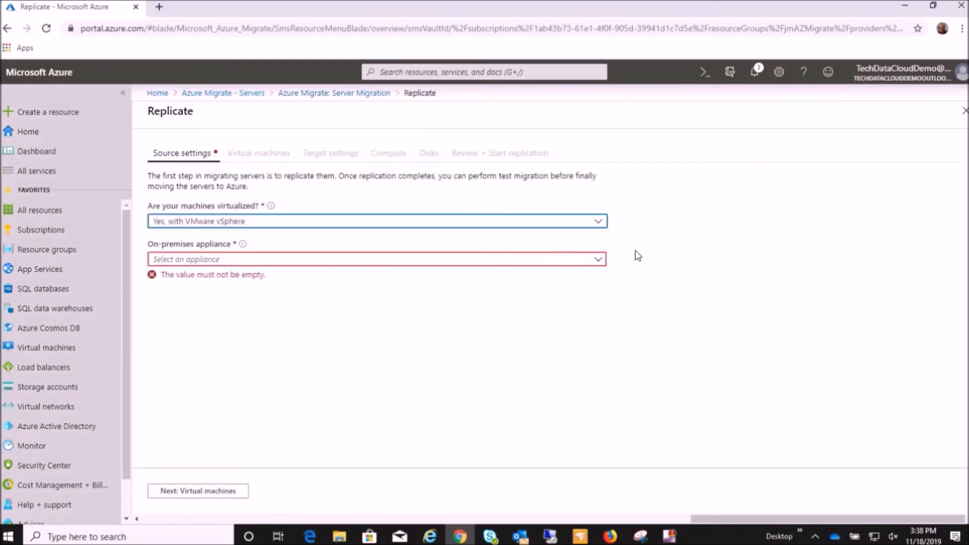
pyautogui.click(598, 259)
pyautogui.click(521, 277)
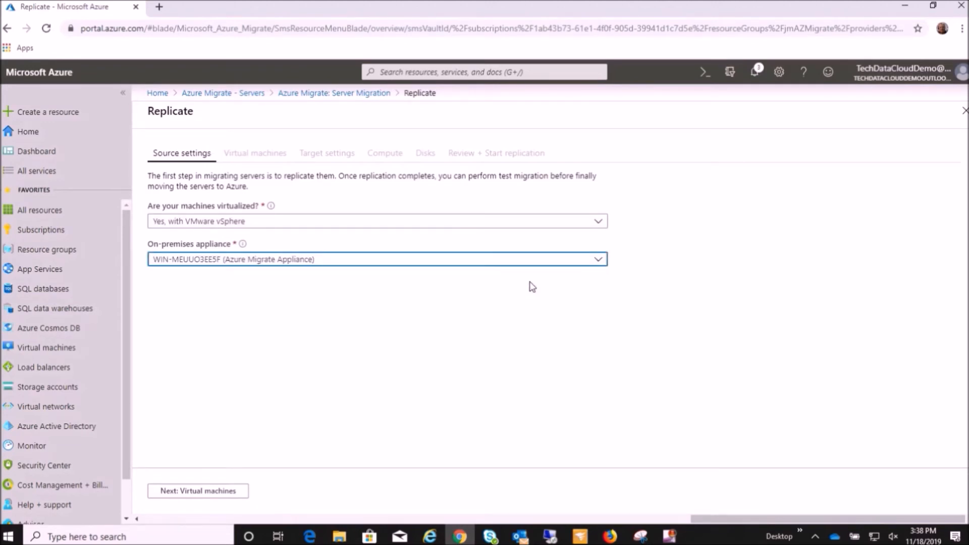
pyautogui.click(201, 492)
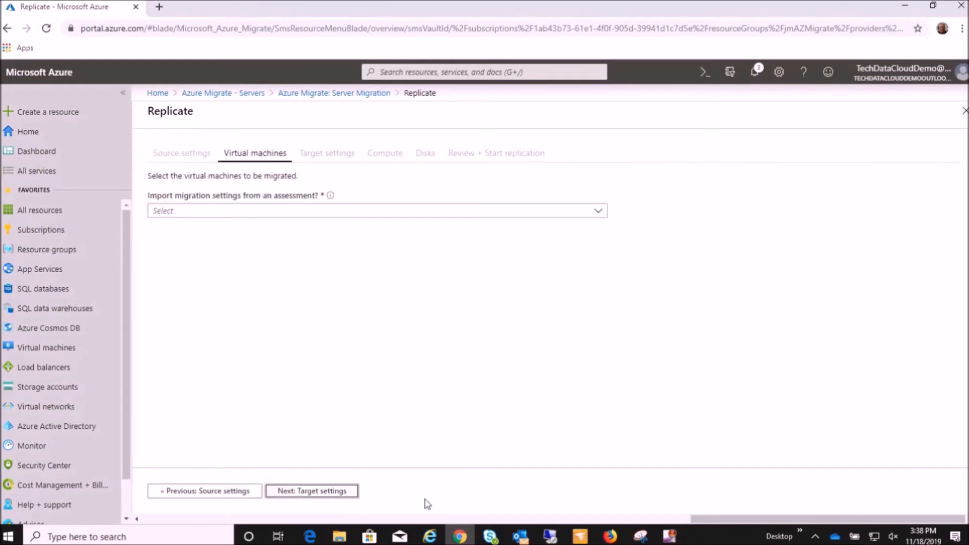
# Apply the migration settings from an Azure Migrate assessment, using group VMwareGP1 and assessment azVMwareAss1.
pyautogui.click(594, 210)
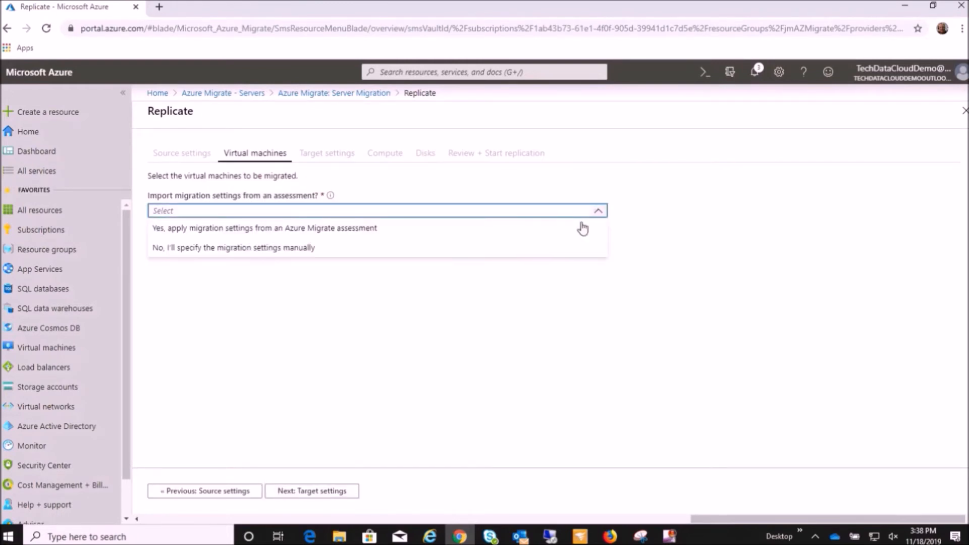
pyautogui.click(539, 235)
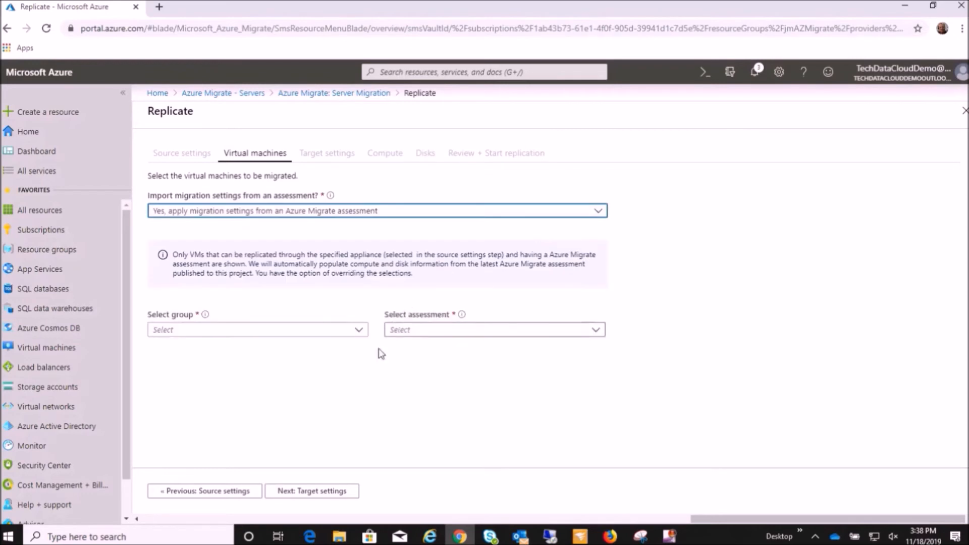
pyautogui.click(359, 330)
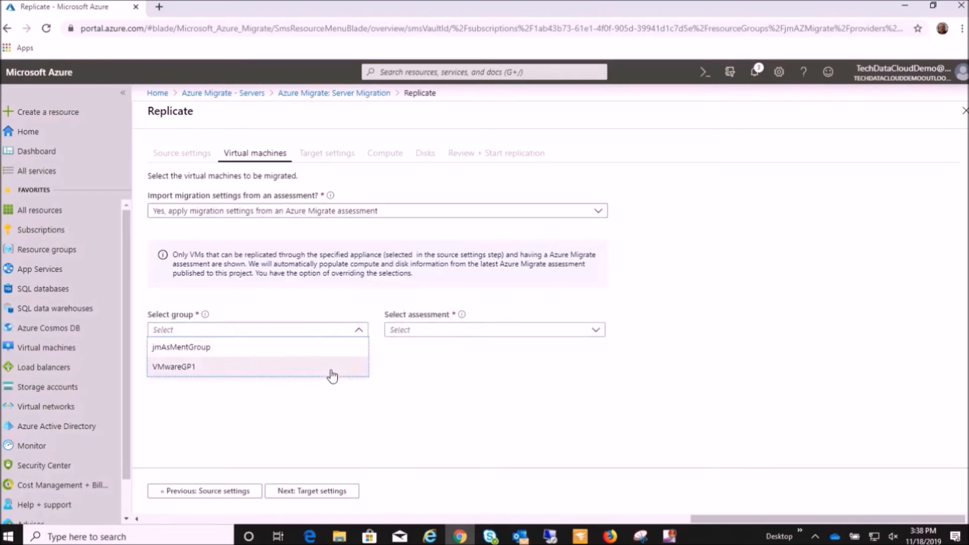
pyautogui.click(331, 372)
pyautogui.click(595, 331)
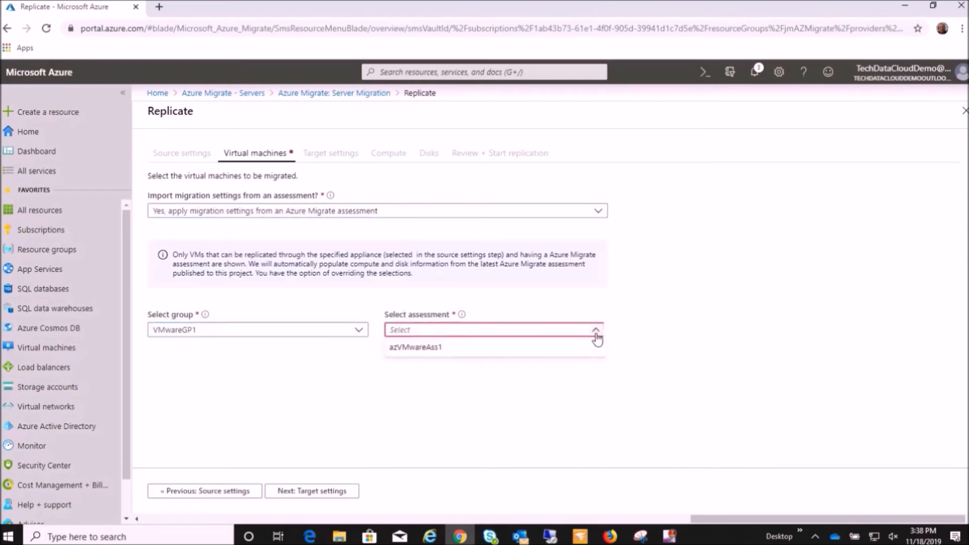
pyautogui.click(581, 351)
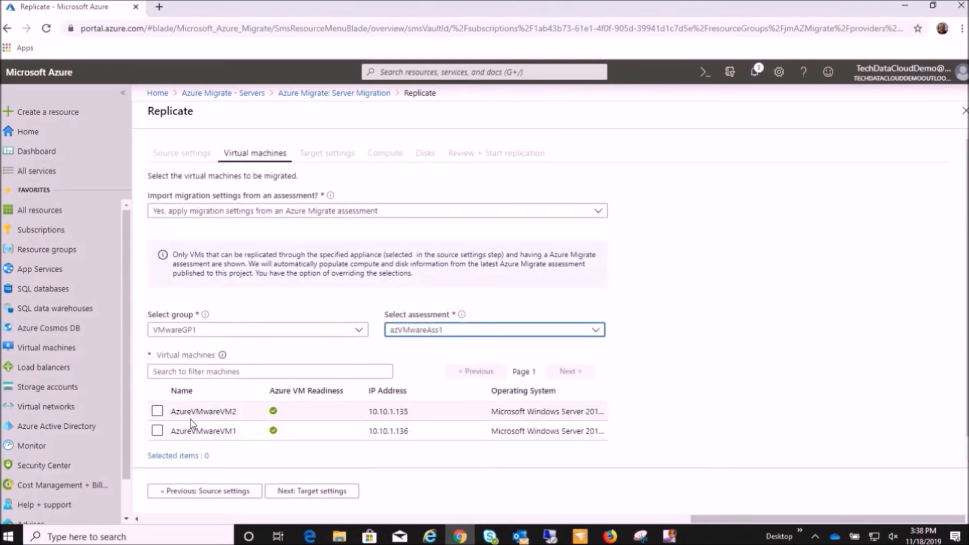
# Select AzureVMwareVM2 and AzureVMwareVM1 for replication and continue to the target settings.
pyautogui.click(158, 412)
pyautogui.click(157, 430)
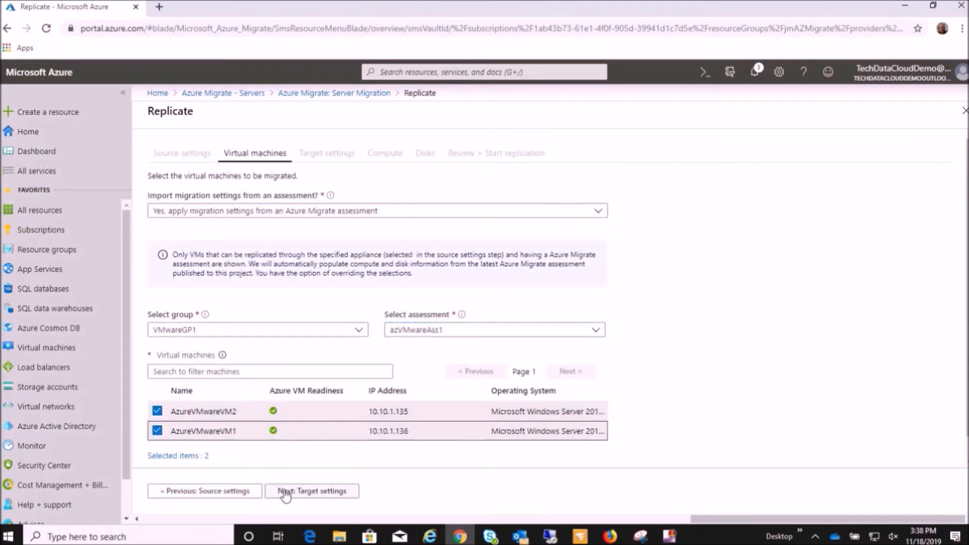
pyautogui.click(309, 493)
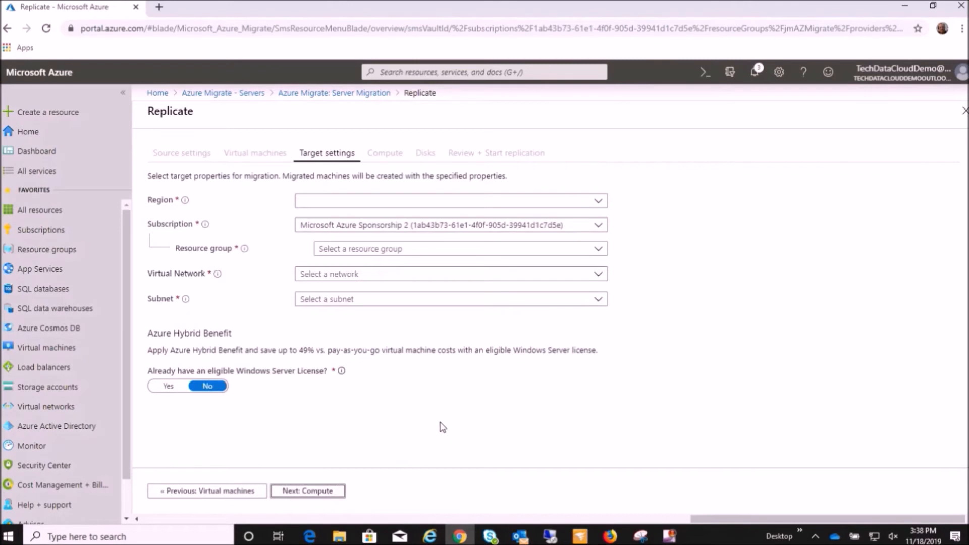
# Set the target region for the migrated machines to West US 2.
pyautogui.click(595, 200)
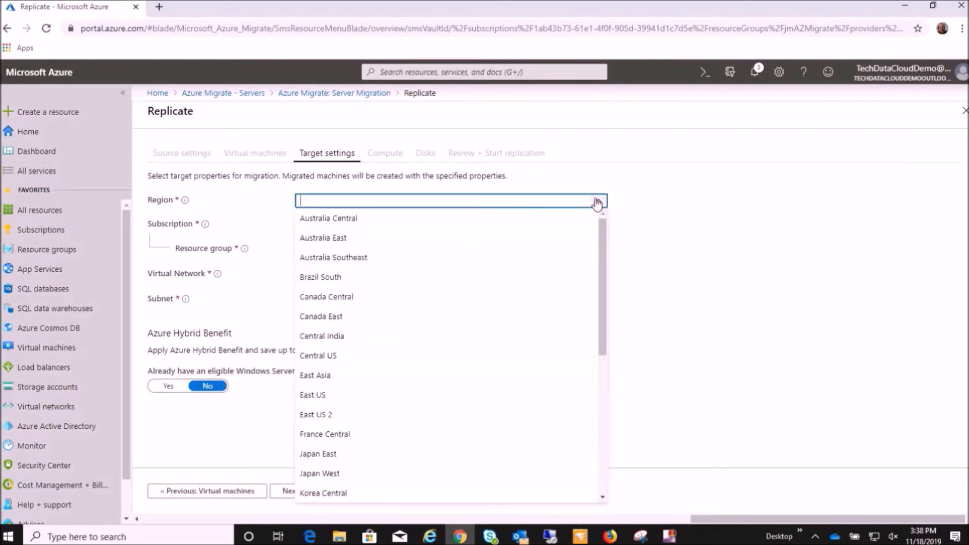
pyautogui.scroll(-2, 393, 394)
pyautogui.scroll(1, 394, 399)
pyautogui.scroll(-5, 393, 399)
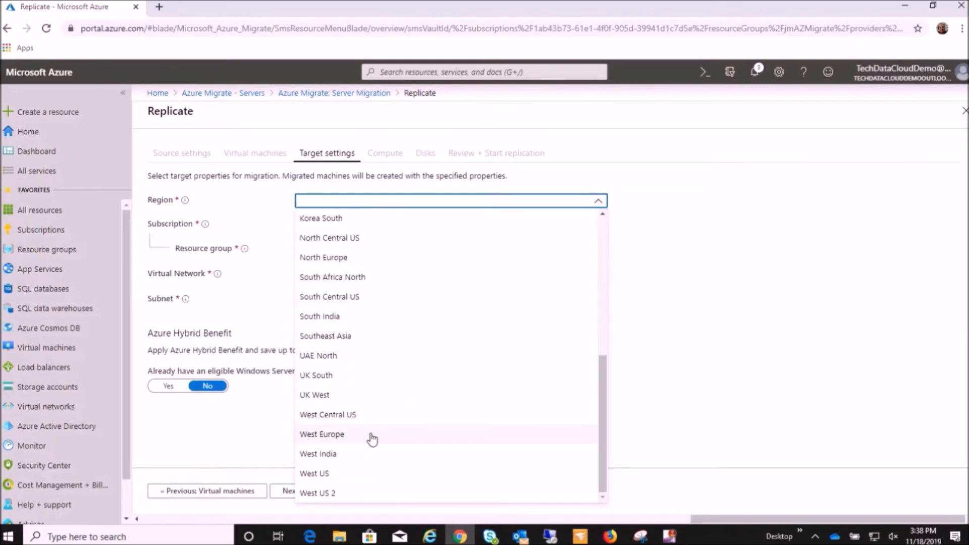
pyautogui.click(359, 493)
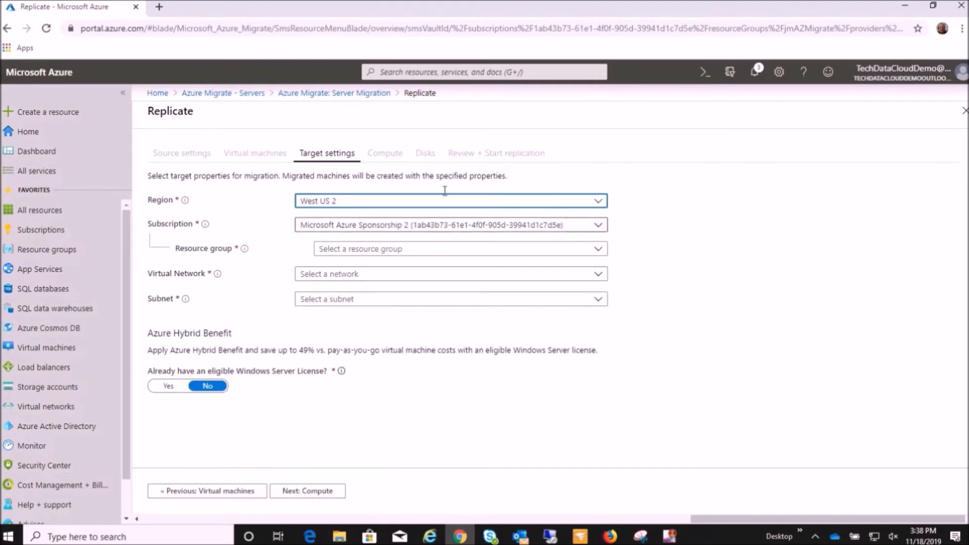
# Keep the Microsoft Azure Sponsorship 2 subscription and set the target resource group to jmAZMigrateVMs.
pyautogui.click(599, 227)
pyautogui.click(600, 231)
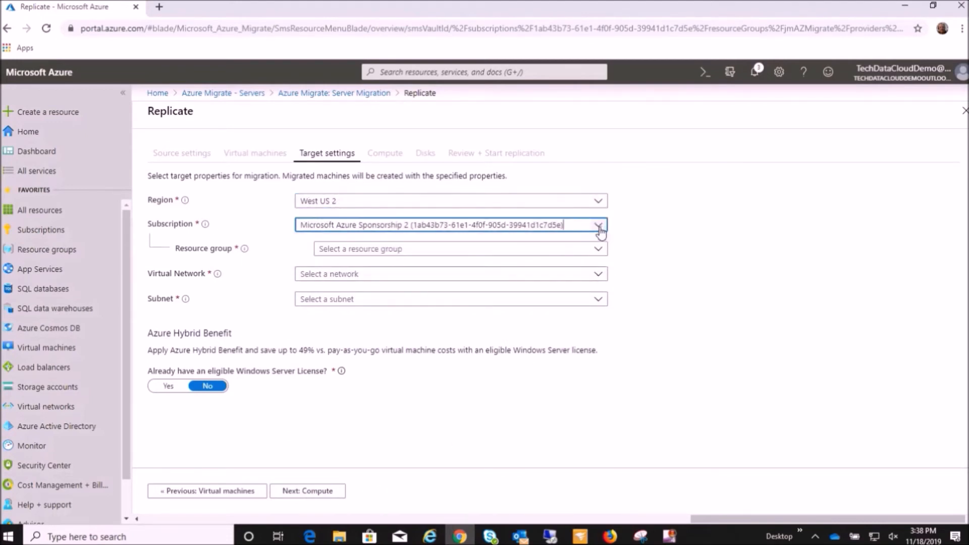
pyautogui.click(598, 249)
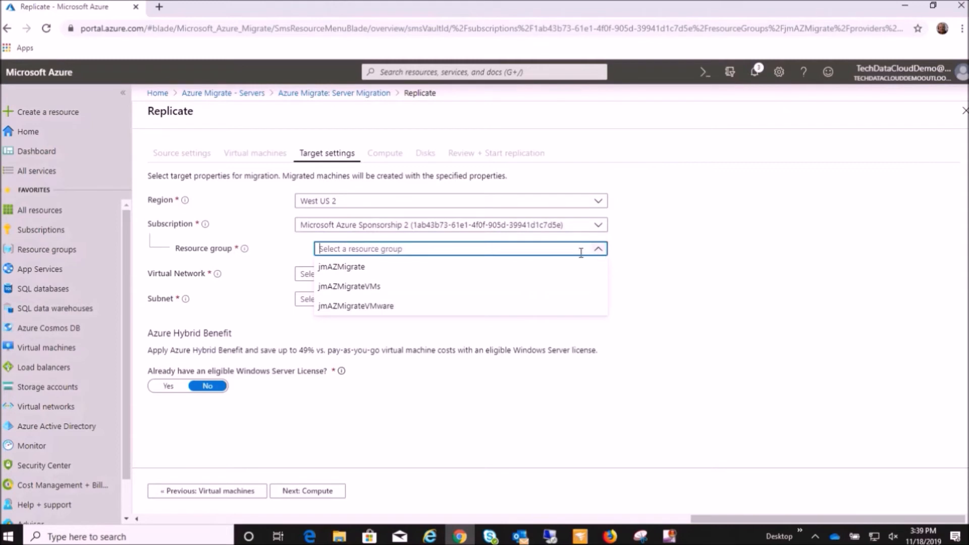
pyautogui.click(540, 295)
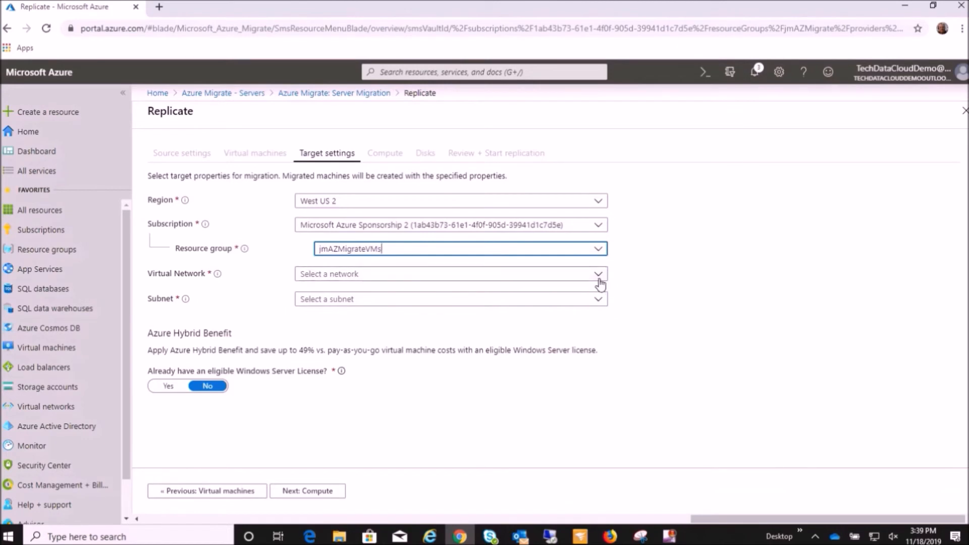
# Set the virtual network to jmAZmigrateV-Net with the default subnet, and continue to the compute settings.
pyautogui.click(600, 276)
pyautogui.click(557, 293)
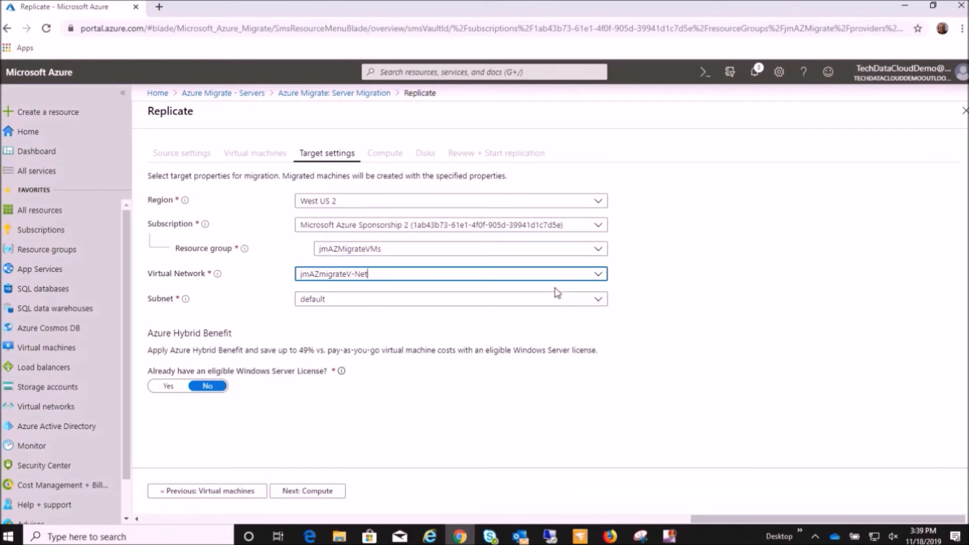
pyautogui.click(599, 301)
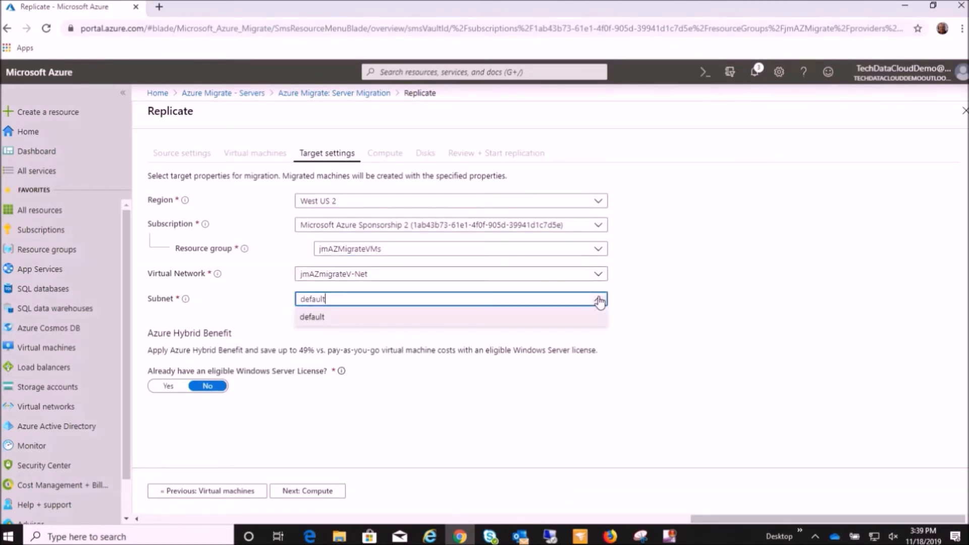
pyautogui.click(599, 301)
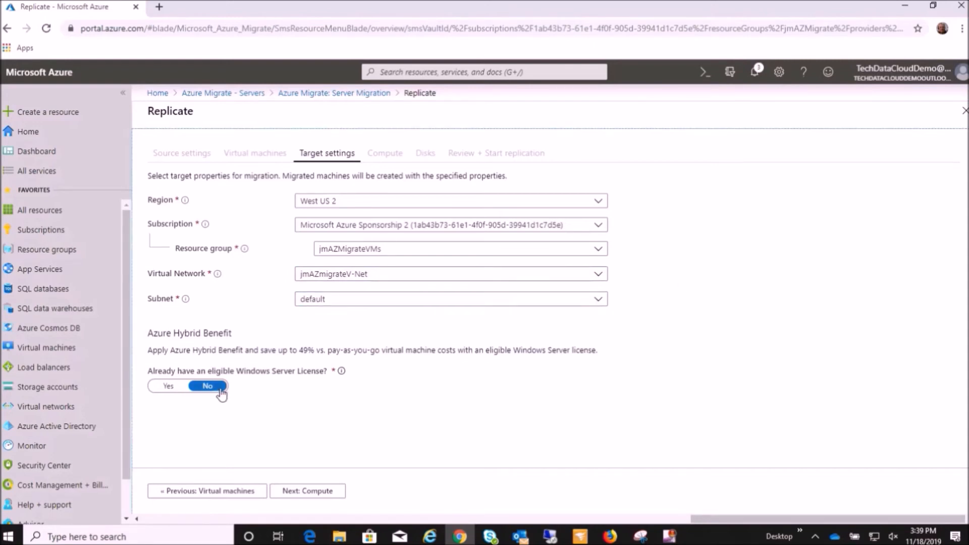
pyautogui.click(315, 492)
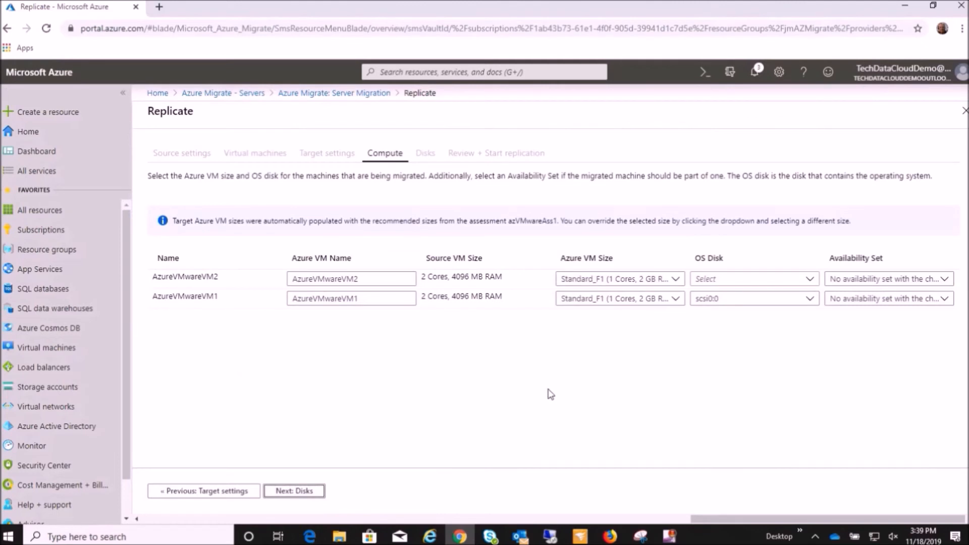
# Keep AzureVMwareVM2's recommended VM size, set its OS disk to scsi0:0, and try to continue to the disk settings.
pyautogui.click(675, 280)
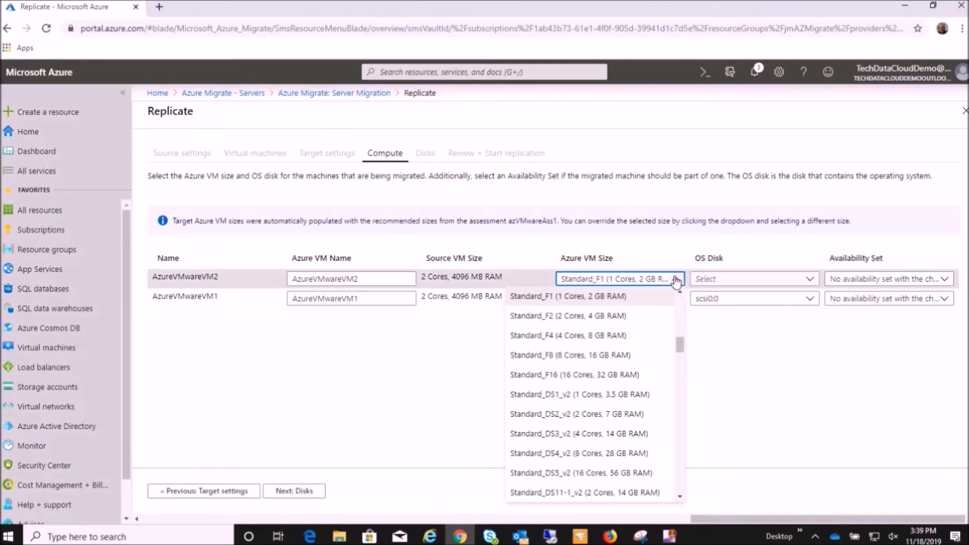
pyautogui.click(676, 279)
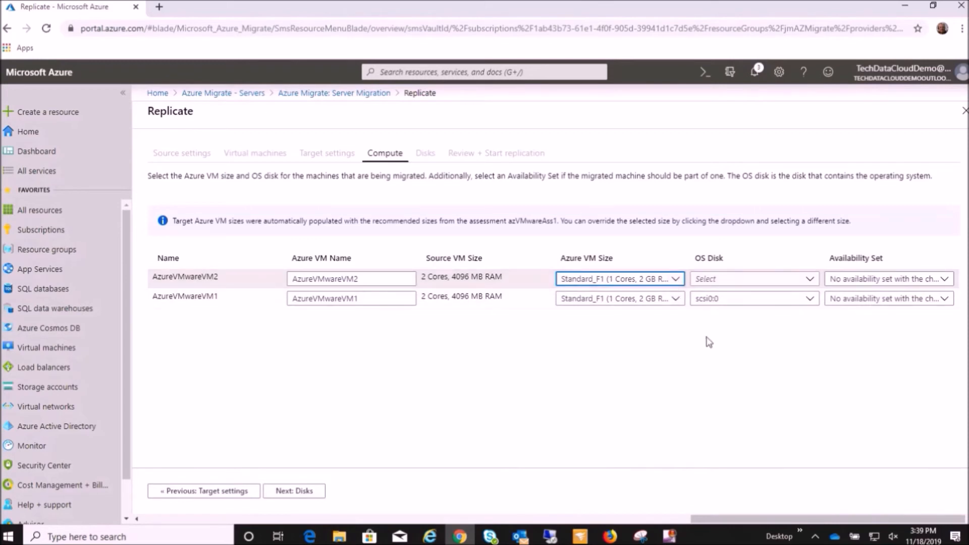
pyautogui.click(812, 281)
pyautogui.click(796, 297)
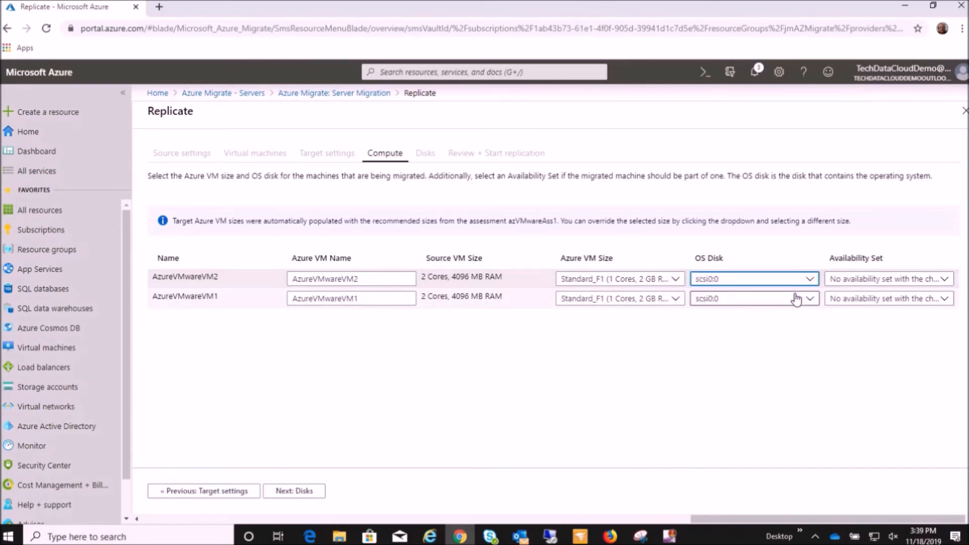
pyautogui.click(789, 330)
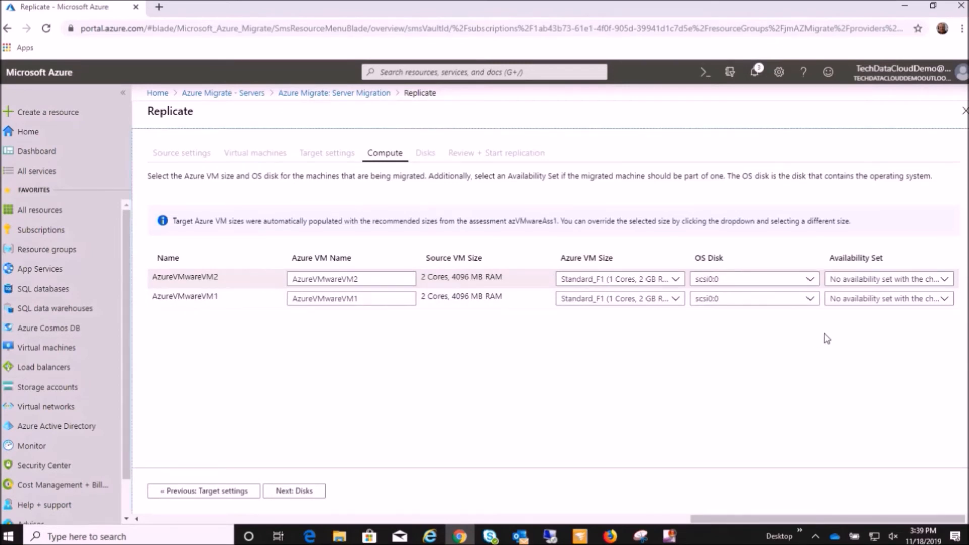
pyautogui.click(304, 491)
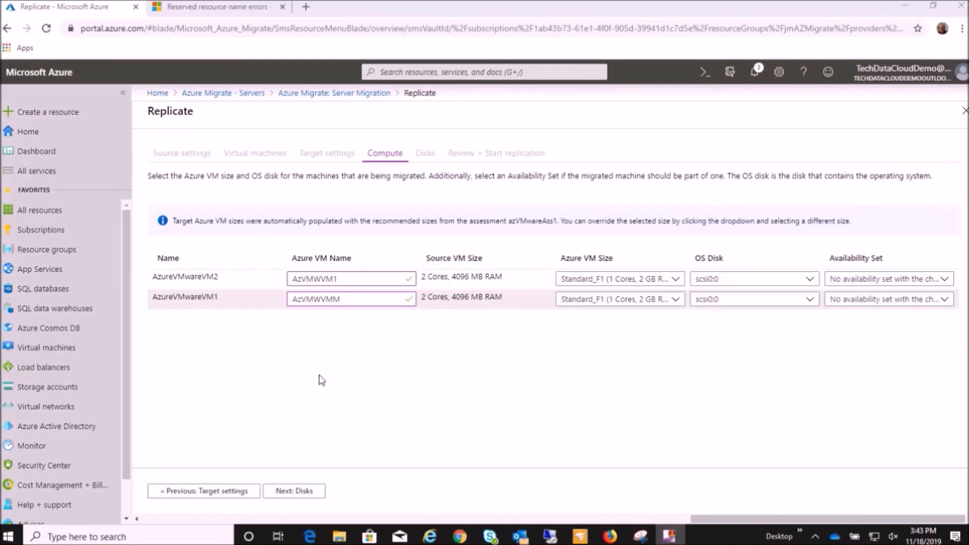
# Change the Azure VM name of AzureVMwareVM1 to AzVMWVM2 and continue to the disk settings.
pyautogui.click(359, 300)
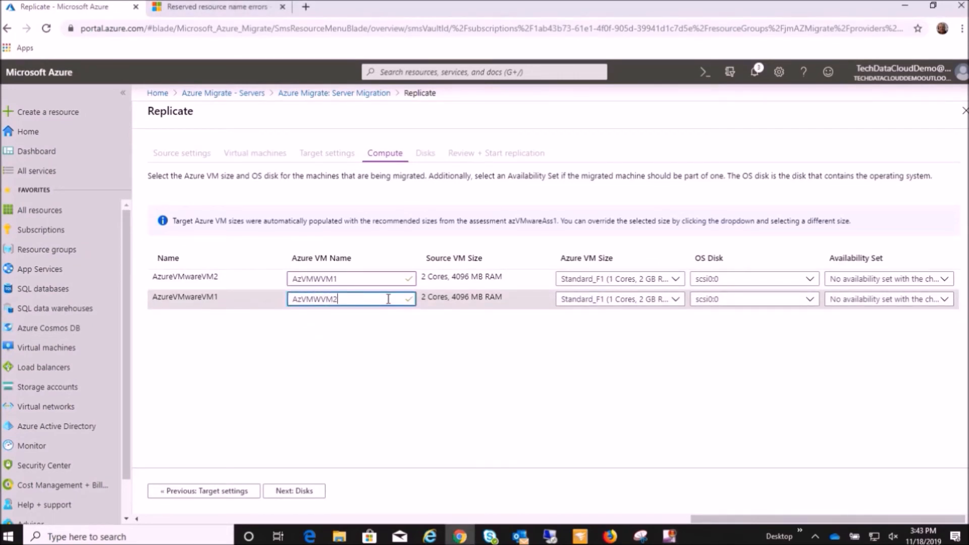
pyautogui.hscroll(-1, 332, 382)
pyautogui.click(388, 375)
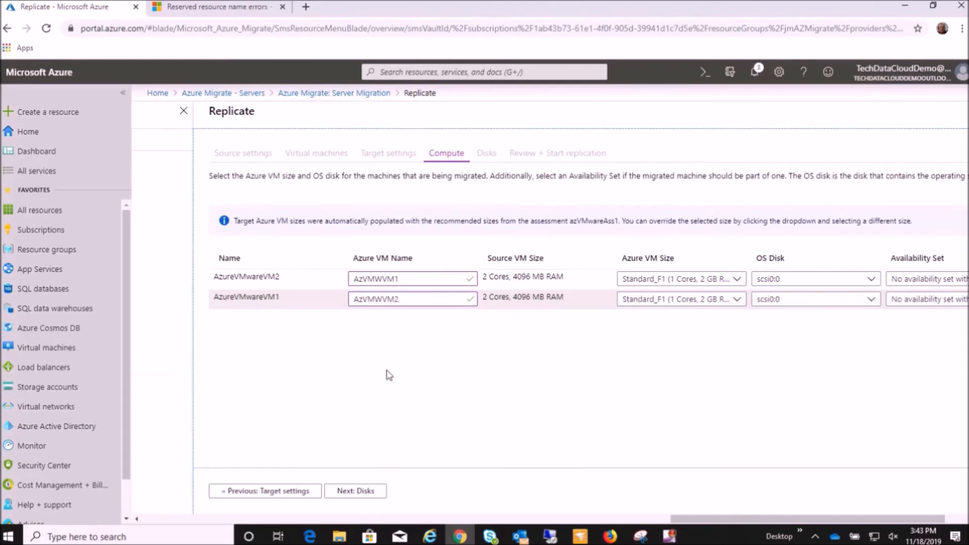
pyautogui.click(365, 489)
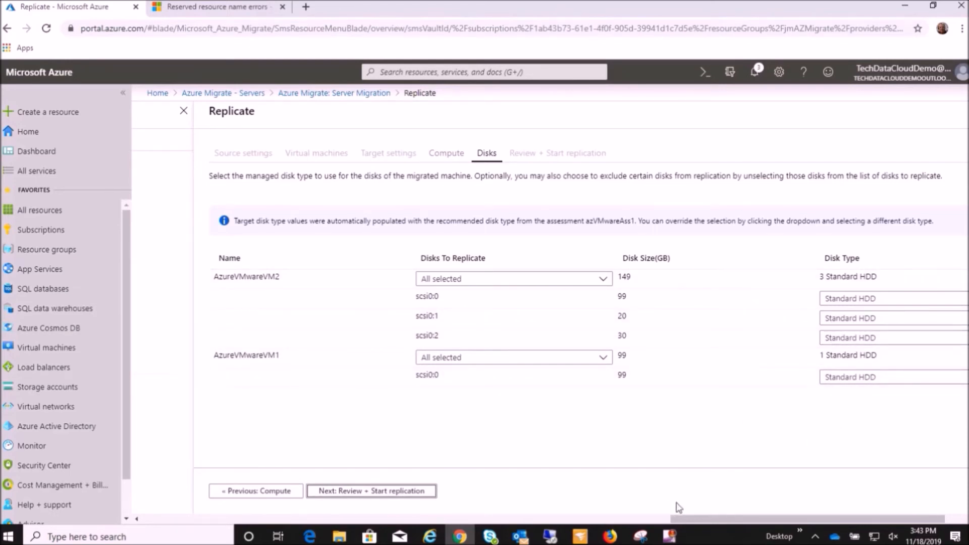
# Keep Standard HDD as the disk type for both machines' disks, proceed to the review and start the replication.
pyautogui.moveTo(719, 519); pyautogui.dragTo(739, 519)
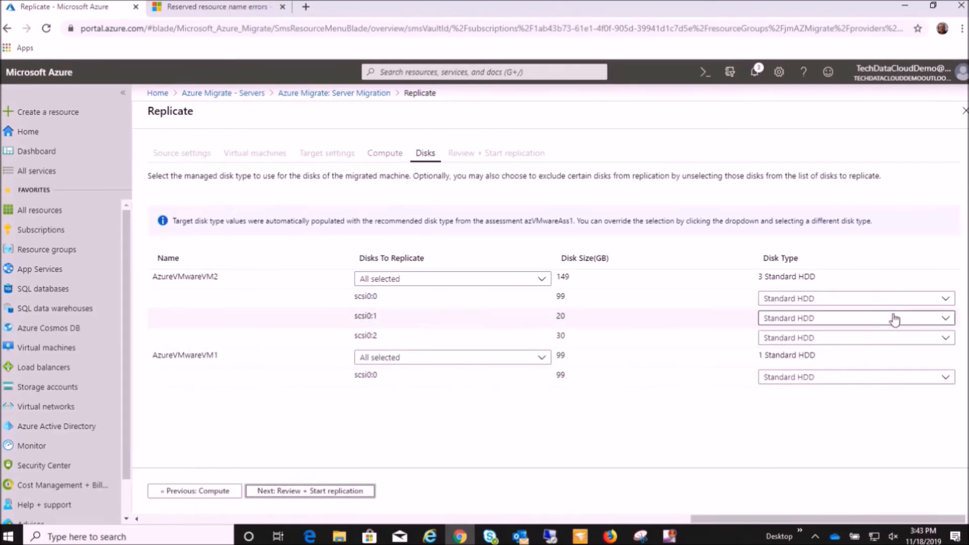
pyautogui.click(946, 301)
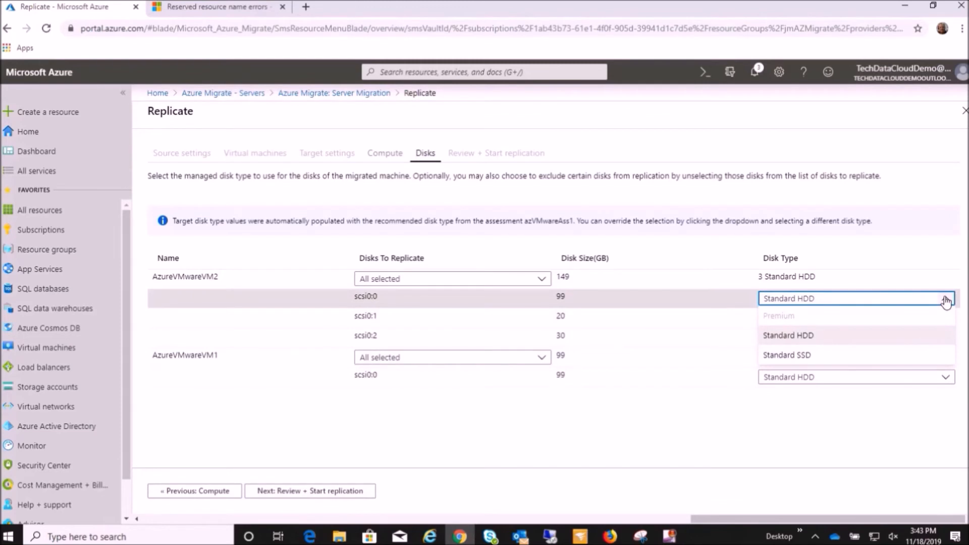
pyautogui.click(946, 302)
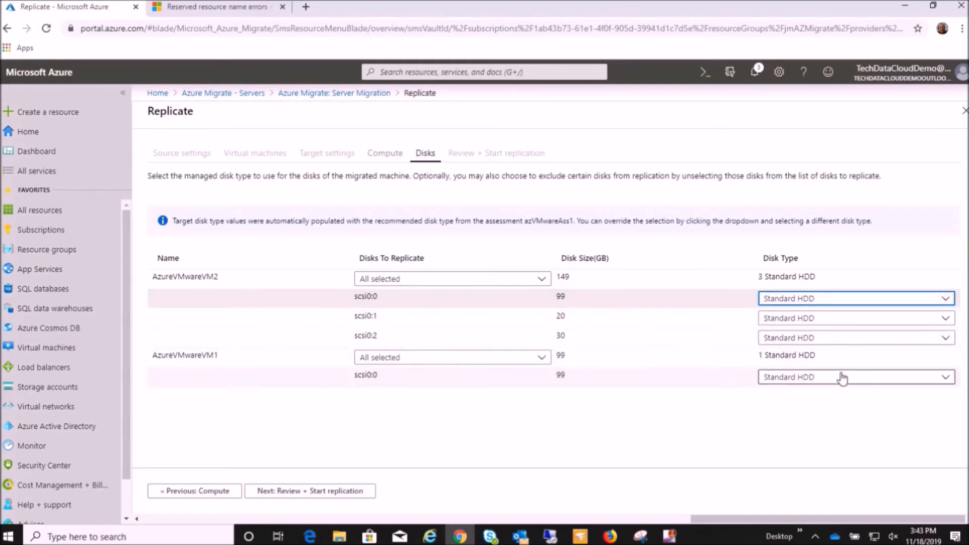
pyautogui.click(946, 379)
pyautogui.click(945, 377)
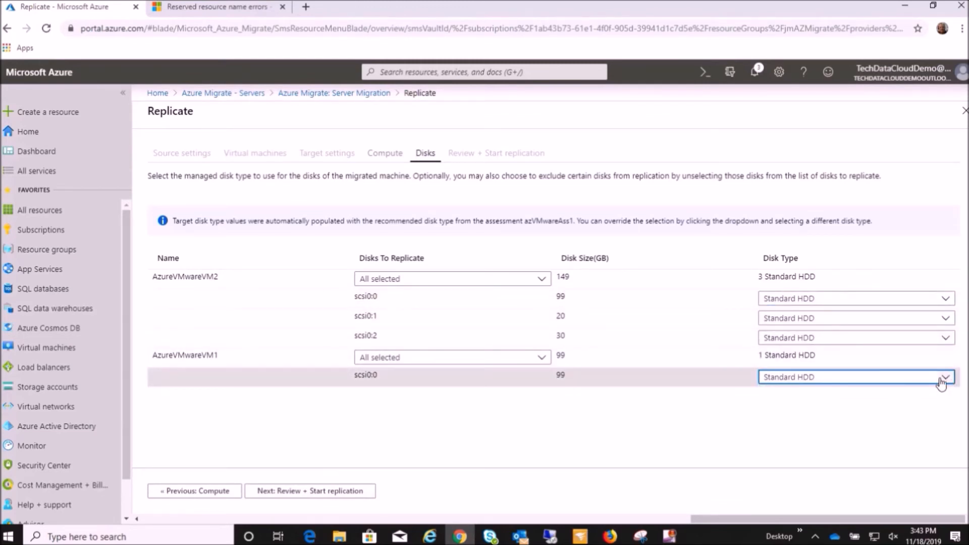
pyautogui.click(309, 490)
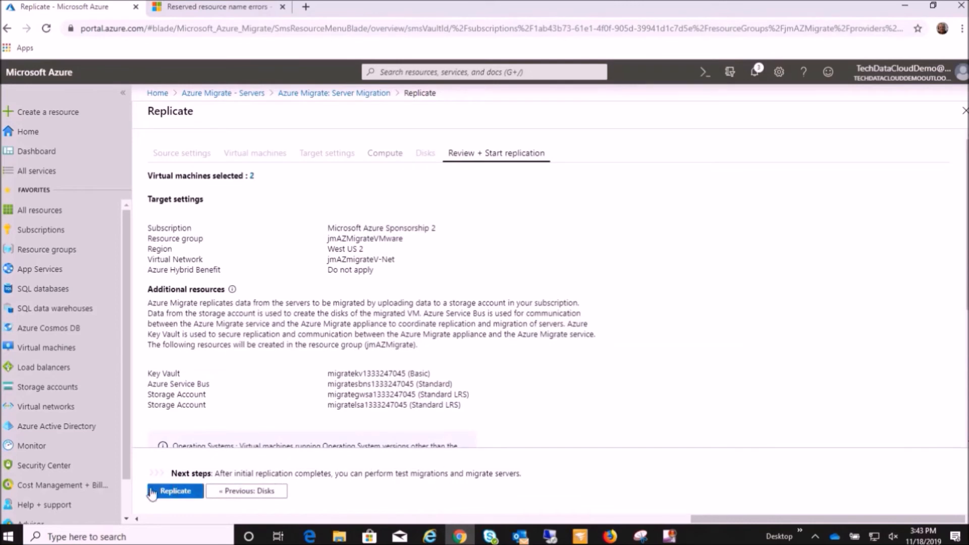
pyautogui.click(171, 491)
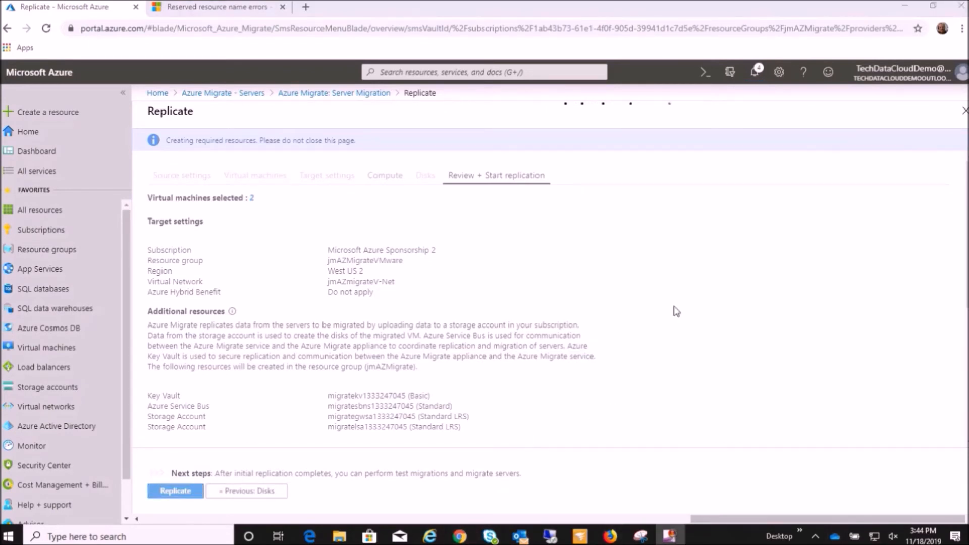
# Check the progress of the resource deployment and the replication start in the notifications and the Site Recovery jobs.
pyautogui.click(754, 72)
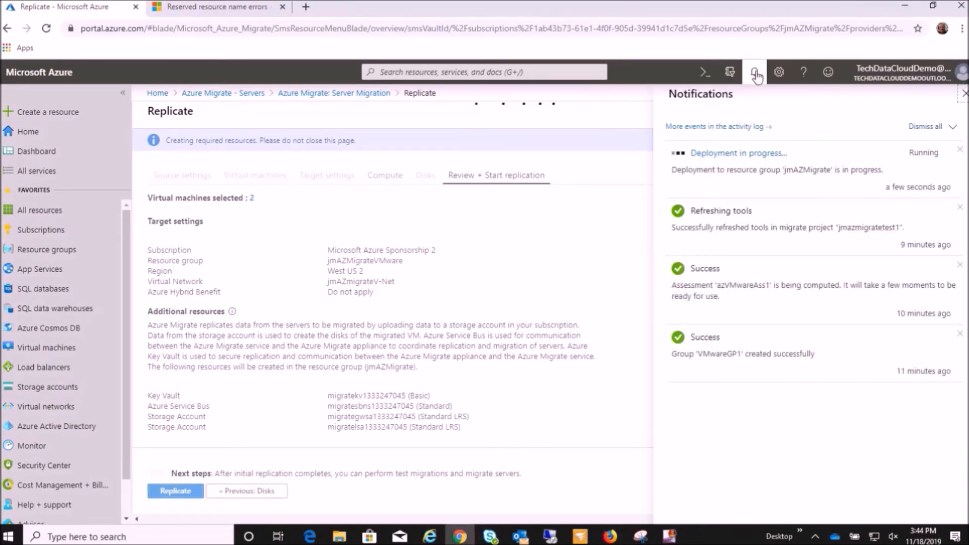
pyautogui.click(740, 157)
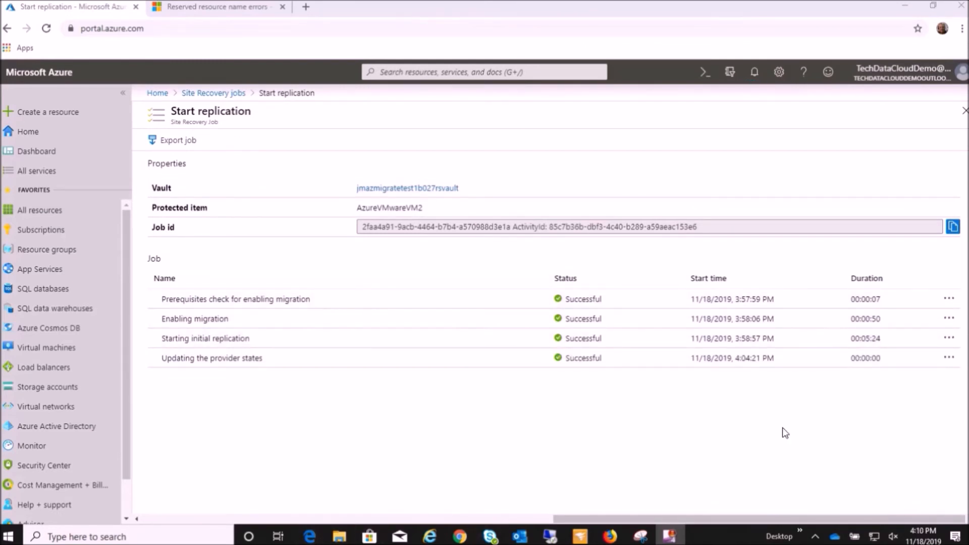
pyautogui.click(201, 92)
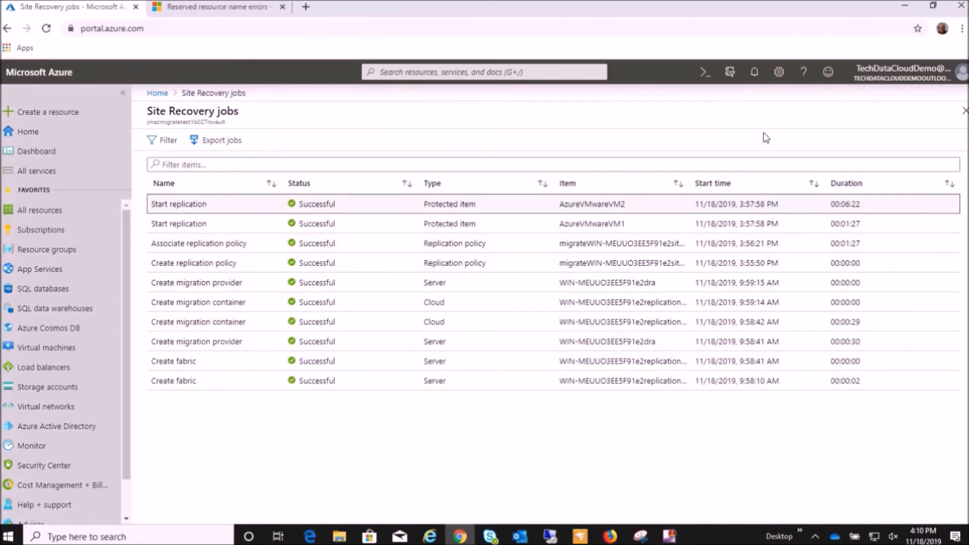
pyautogui.click(755, 75)
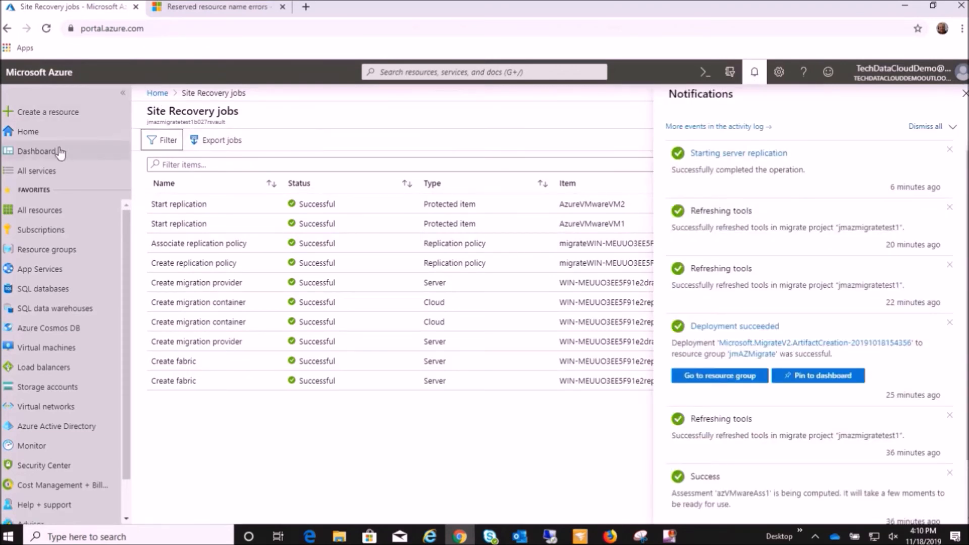
# Return to the servers page of Azure Migrate and refresh the tools of the migrate project.
pyautogui.click(158, 94)
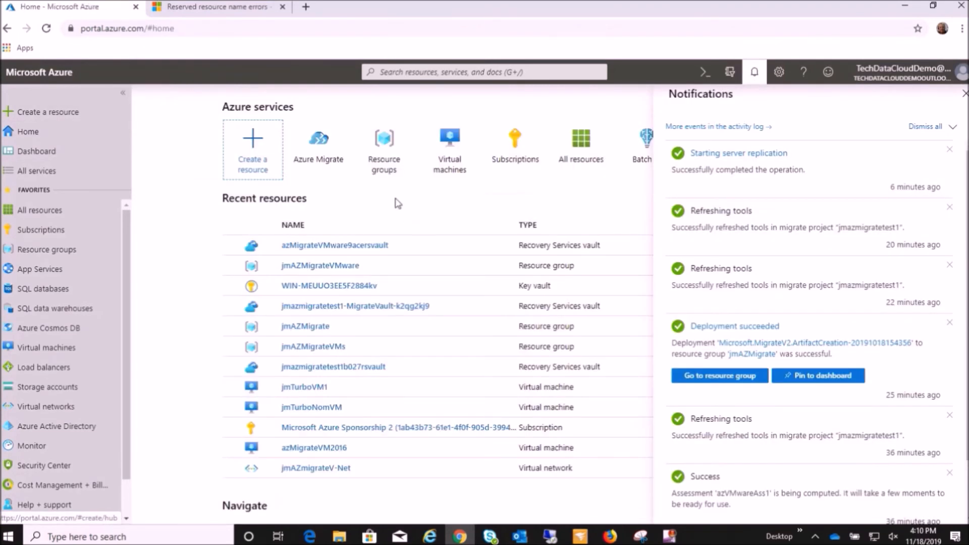
pyautogui.click(315, 156)
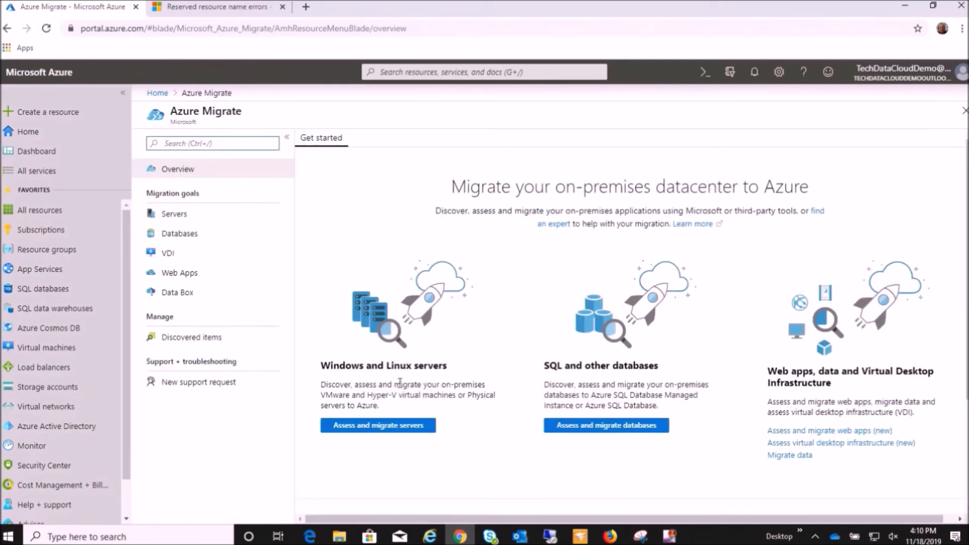
pyautogui.click(185, 218)
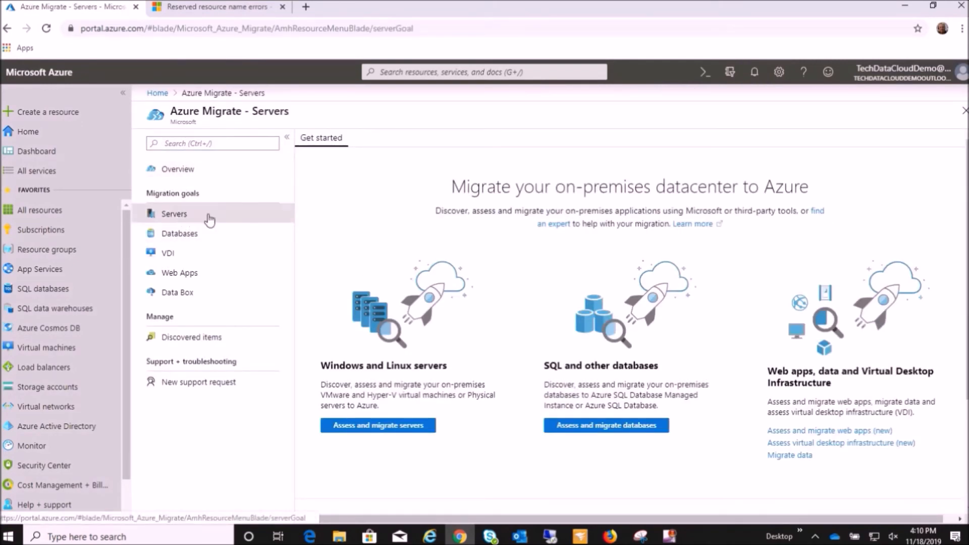
pyautogui.scroll(-3, 500, 364)
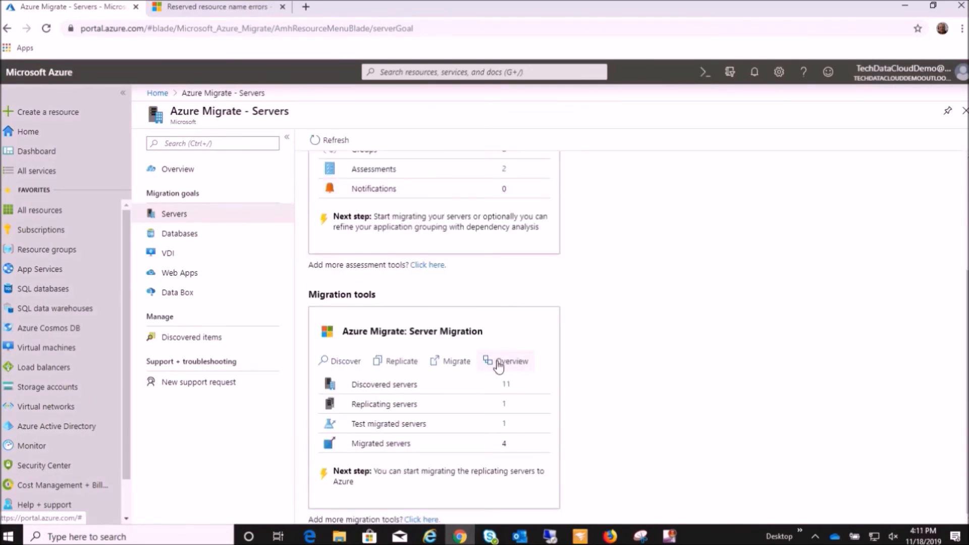
pyautogui.scroll(3, 499, 365)
pyautogui.click(329, 139)
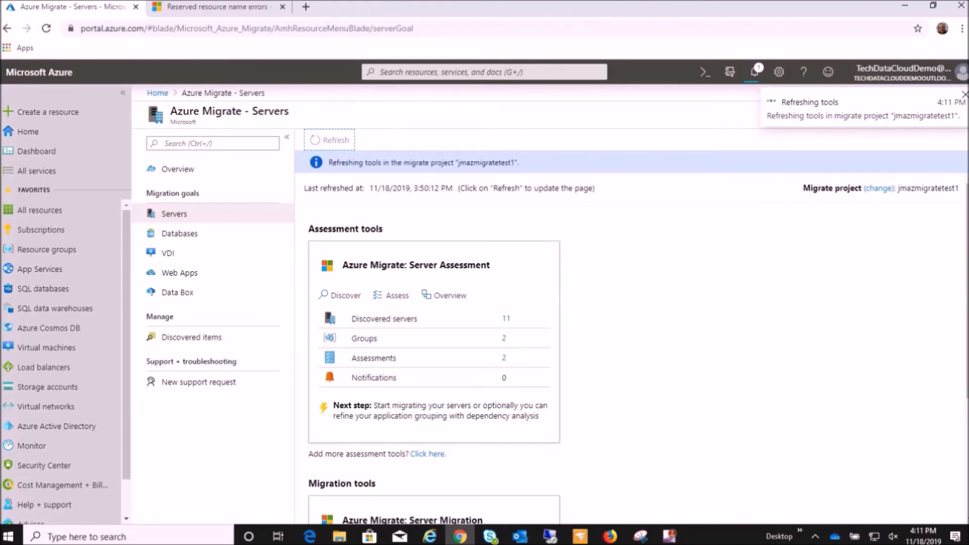
# Open the replicating servers of Server Migration and show the machines replicating via the Azure Migrate appliance.
pyautogui.scroll(-3, 505, 328)
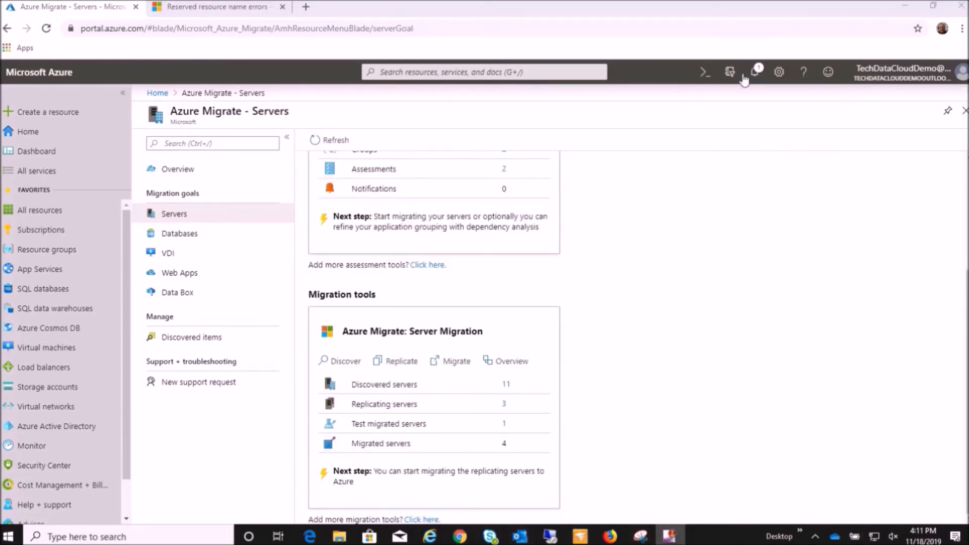
pyautogui.scroll(3, 436, 328)
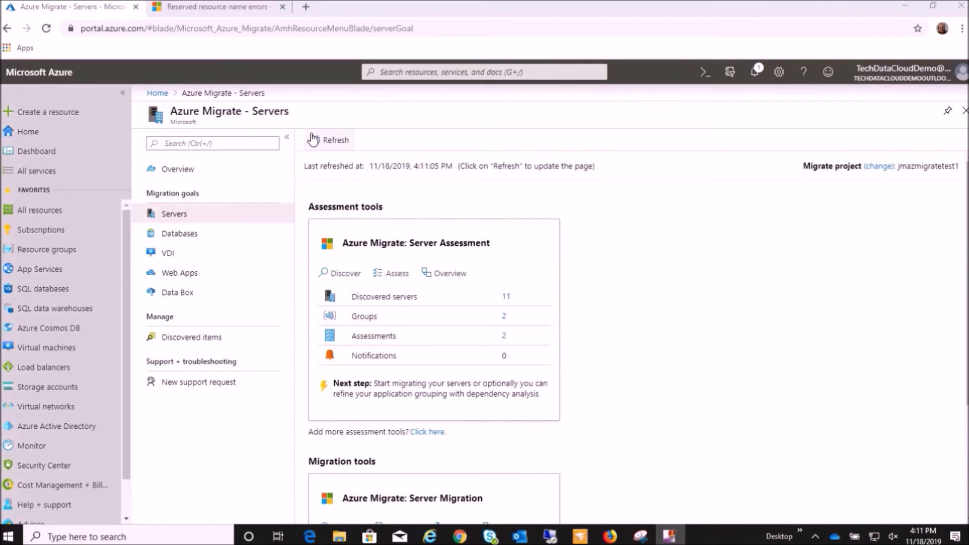
pyautogui.scroll(-1, 504, 295)
pyautogui.scroll(-3, 503, 296)
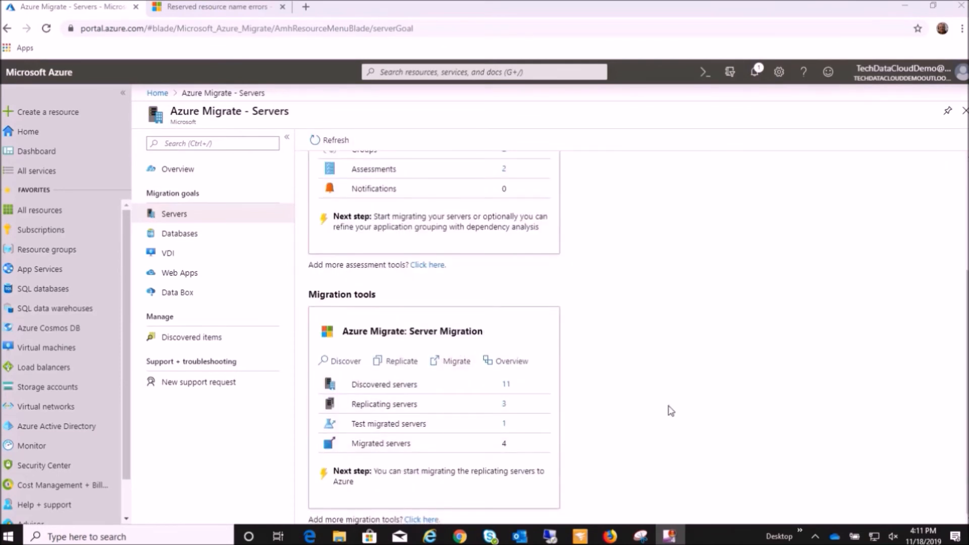
pyautogui.click(504, 405)
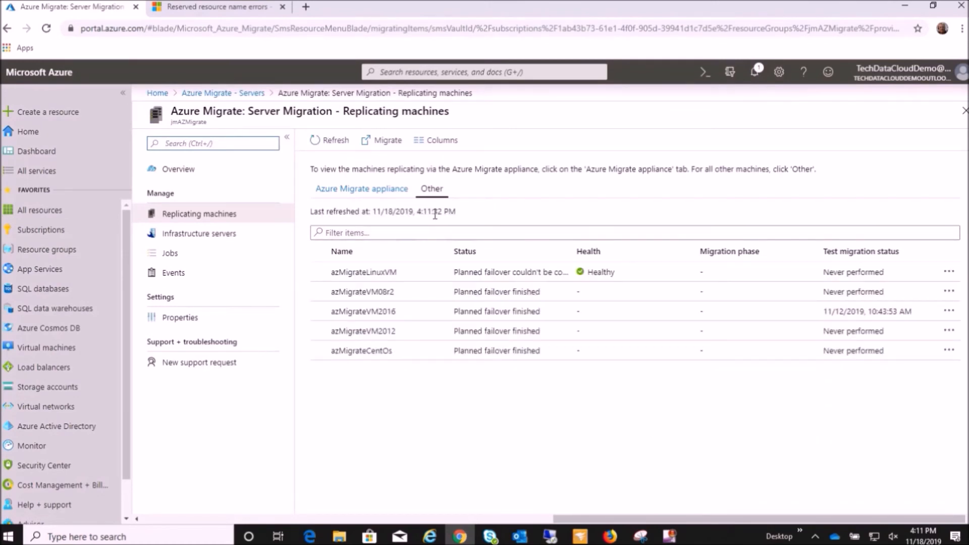
pyautogui.click(374, 190)
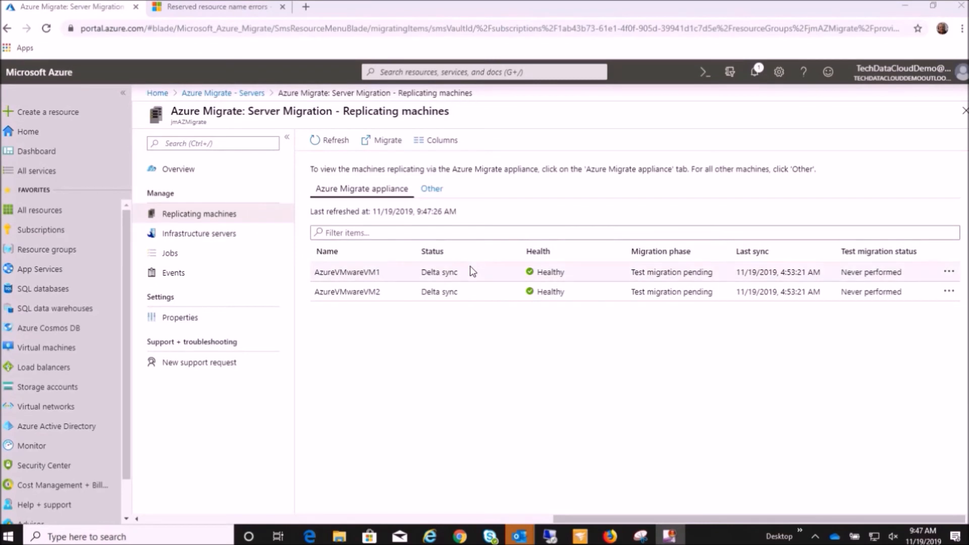
# Start a test migration of AzureVMwareVM1 into the virtual network jmAZmigrateV-Net.
pyautogui.click(947, 271)
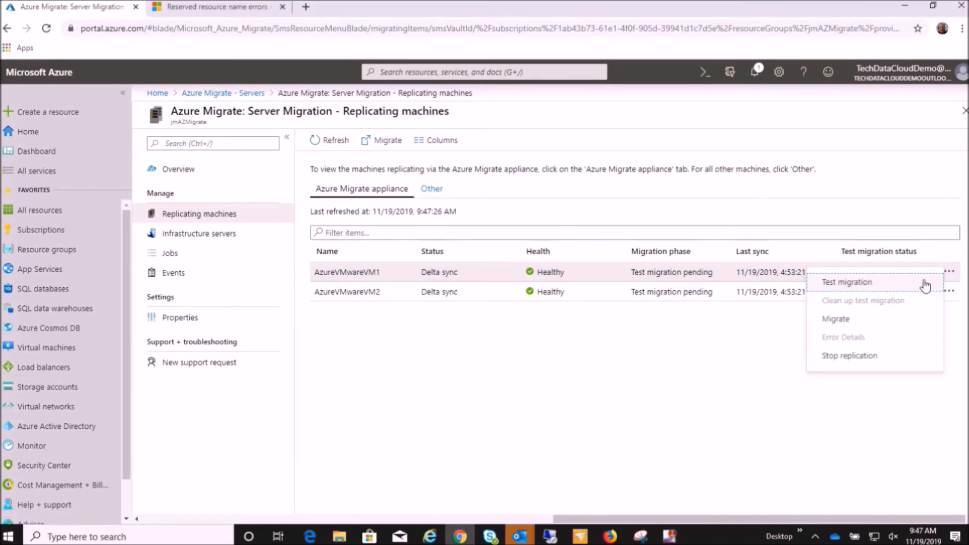
pyautogui.click(855, 284)
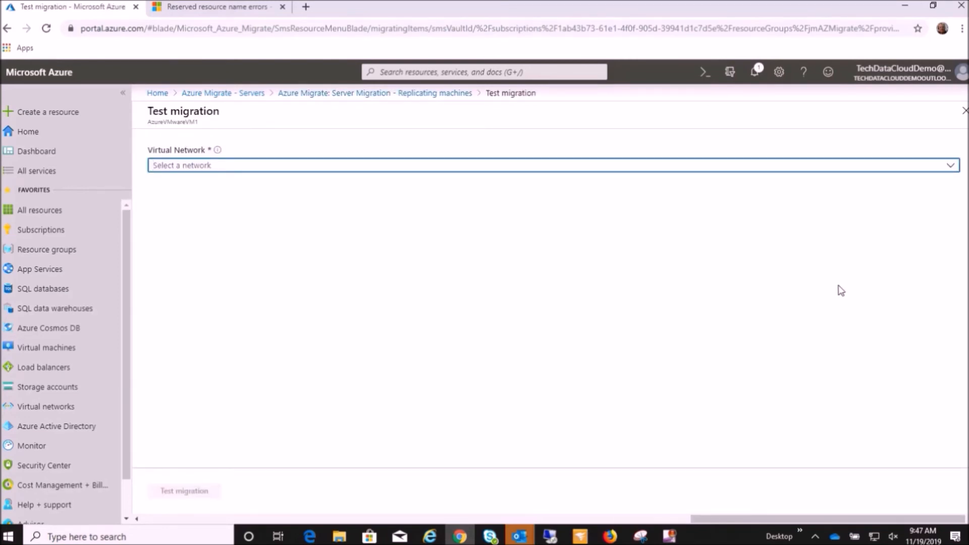
pyautogui.click(329, 165)
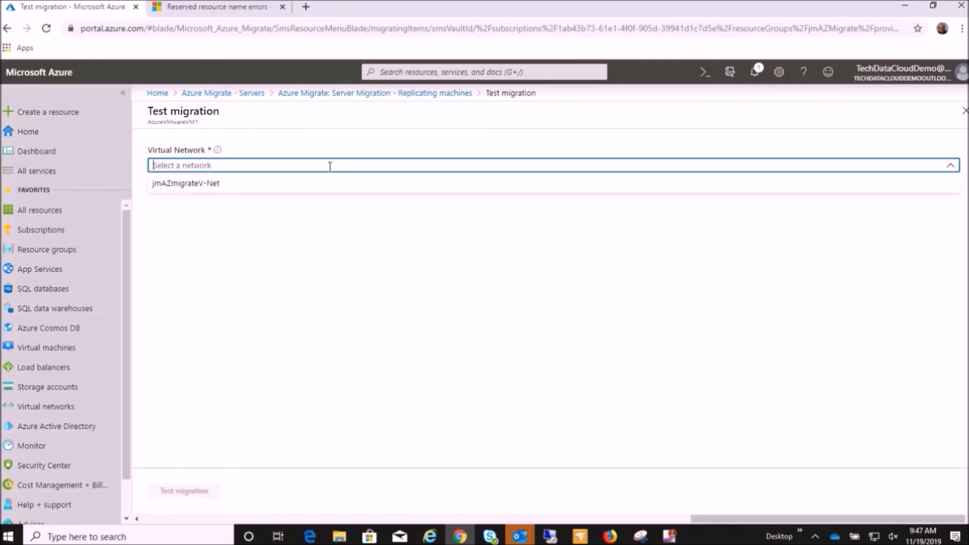
pyautogui.click(287, 184)
pyautogui.click(194, 490)
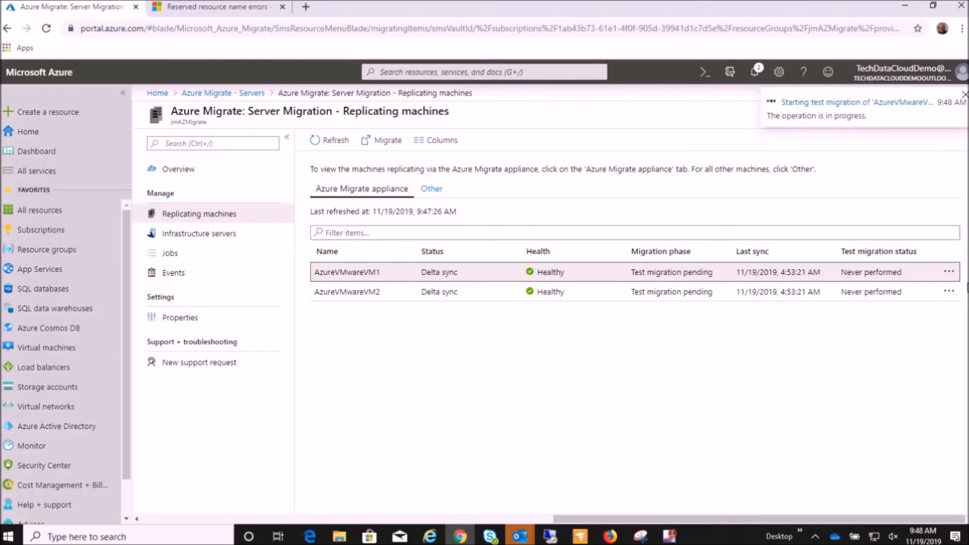
# Start a test migration of AzureVMwareVM2 into jmAZmigrateV-Net and open the details of its migration job.
pyautogui.click(949, 291)
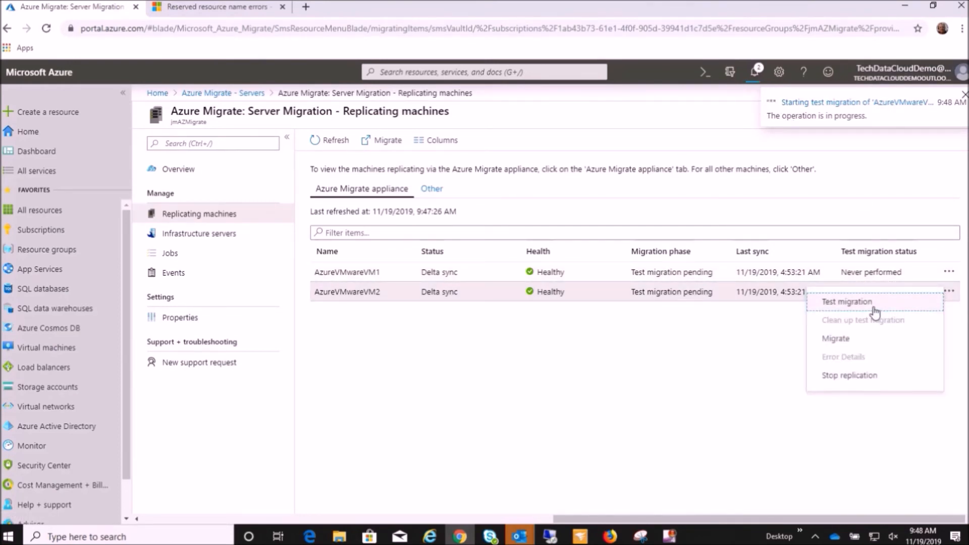
pyautogui.click(874, 313)
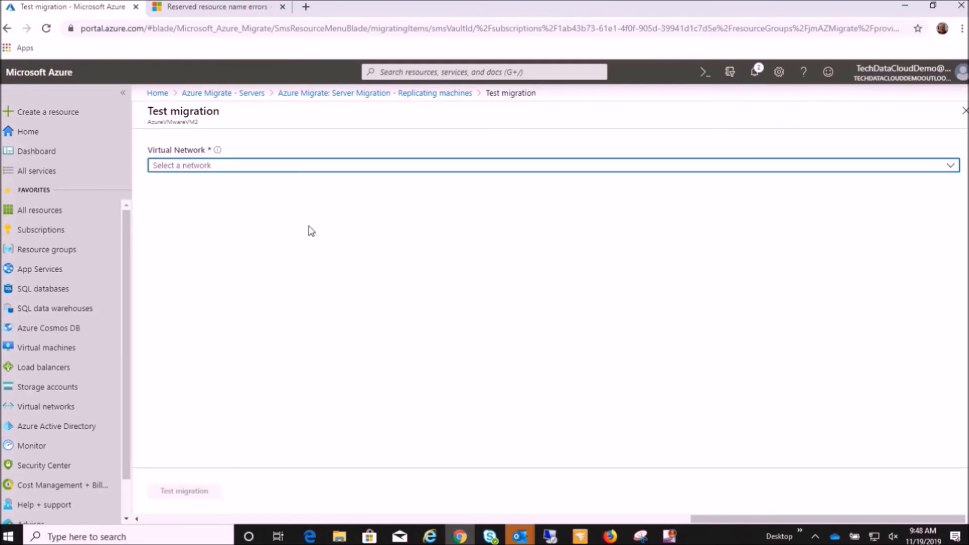
pyautogui.click(307, 165)
pyautogui.click(248, 193)
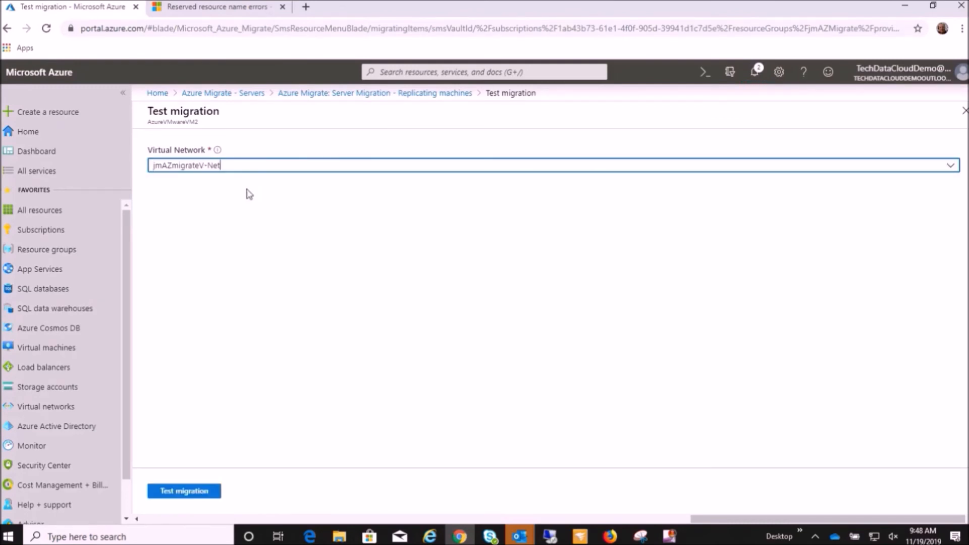
pyautogui.click(195, 492)
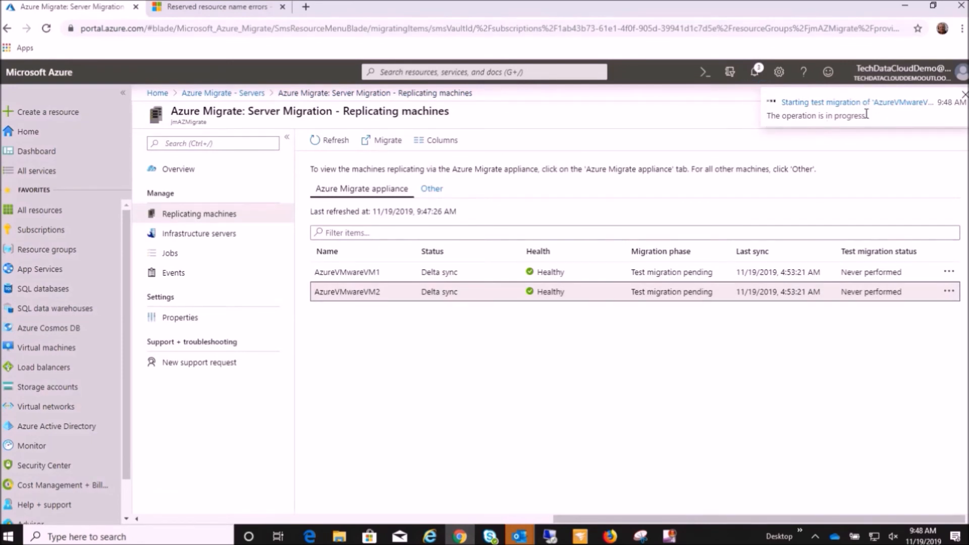
pyautogui.click(804, 107)
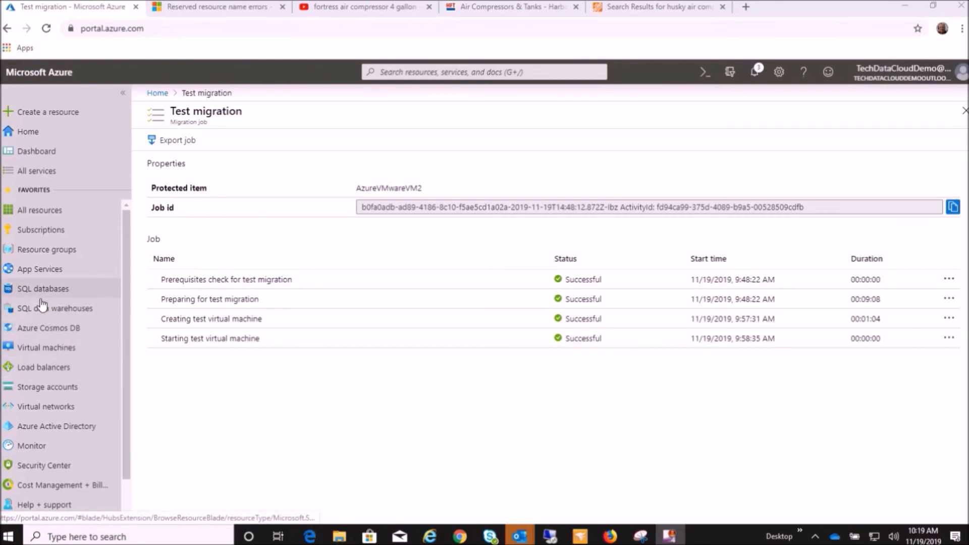
# Mark the two test machines in the virtual machines list and examine the overview and usage charts of AzVMwareVM1-test.
pyautogui.click(49, 353)
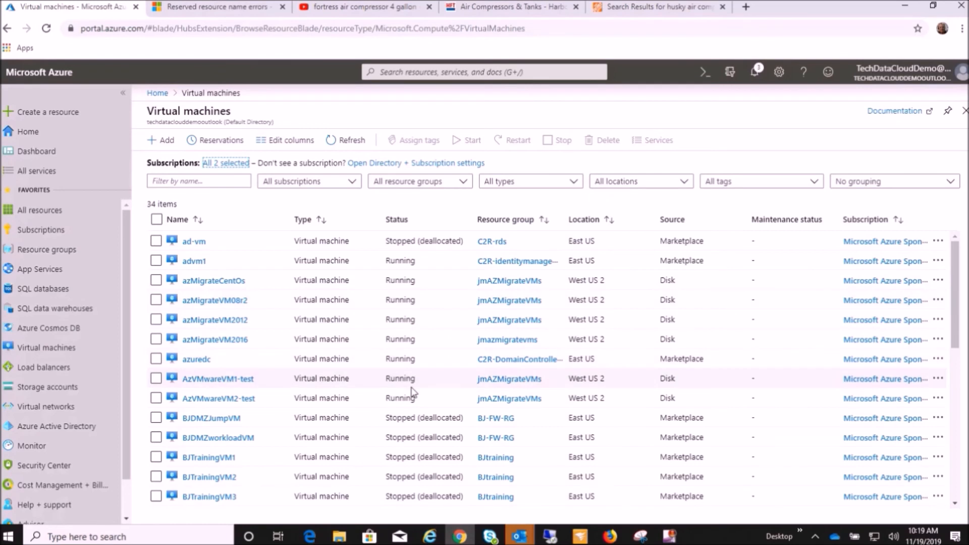
pyautogui.click(156, 379)
pyautogui.click(156, 399)
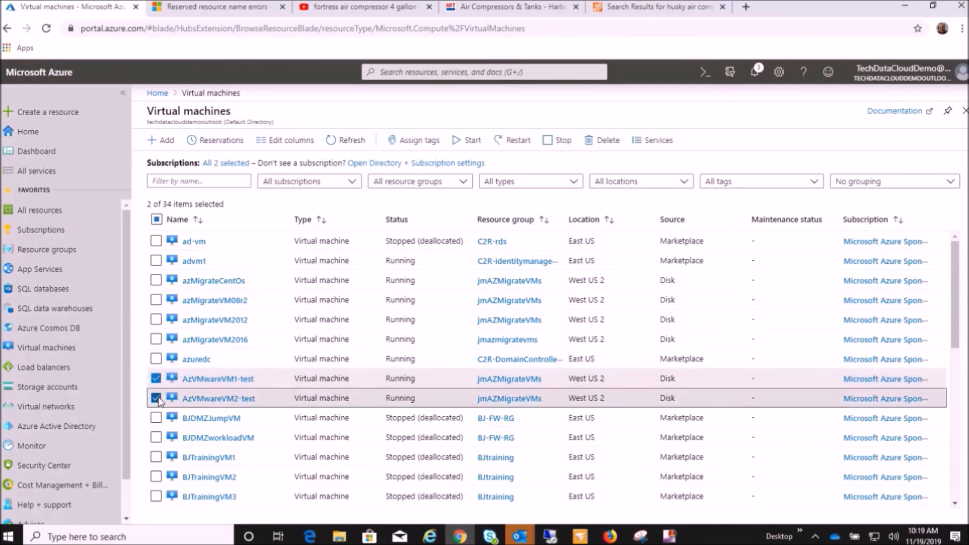
pyautogui.click(212, 382)
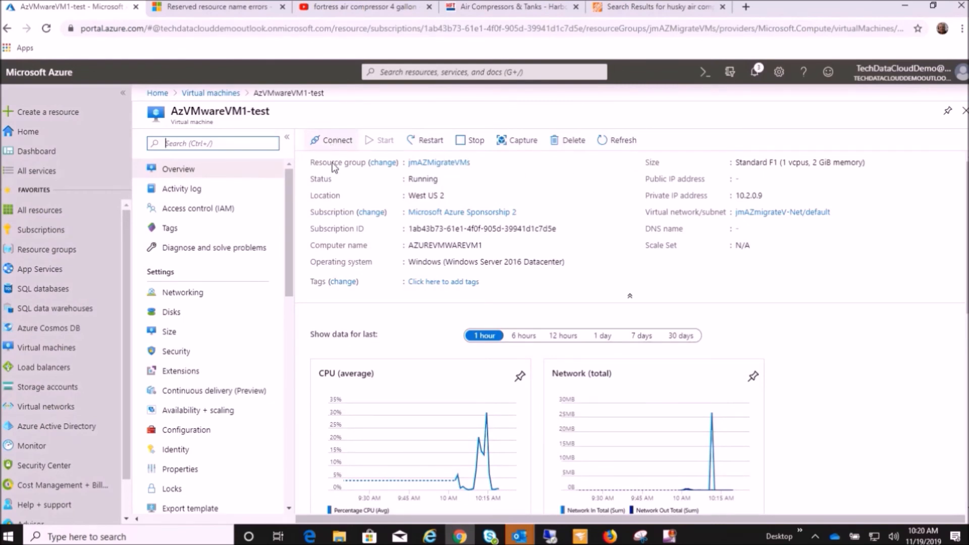
pyautogui.scroll(-2, 423, 322)
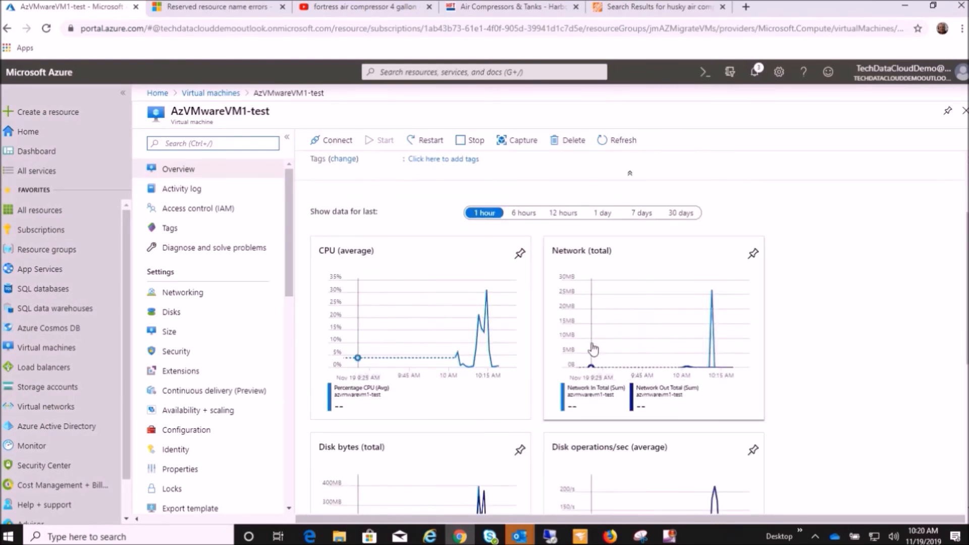
pyautogui.scroll(-4, 591, 348)
pyautogui.scroll(1, 593, 352)
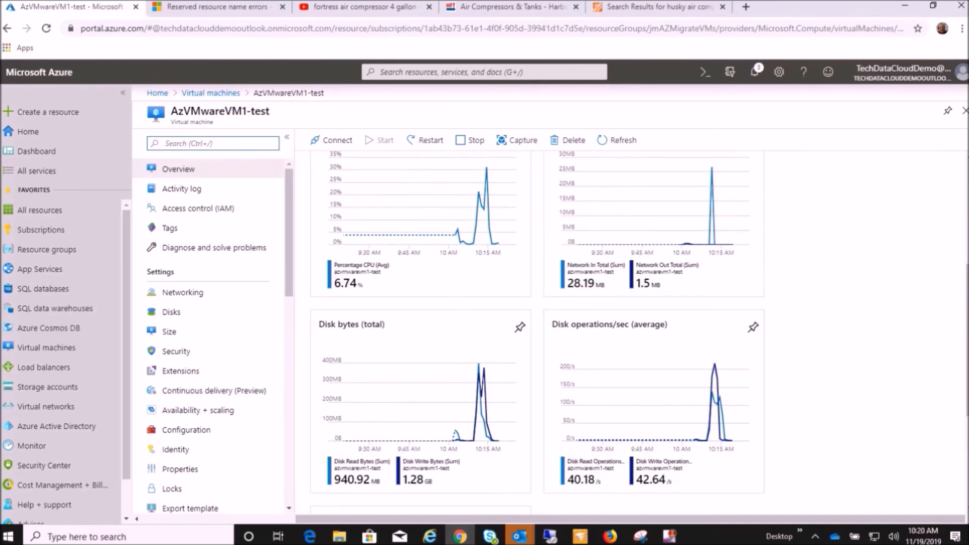
# Return to the servers page of Azure Migrate and open the replicating servers of Server Migration.
pyautogui.click(7, 29)
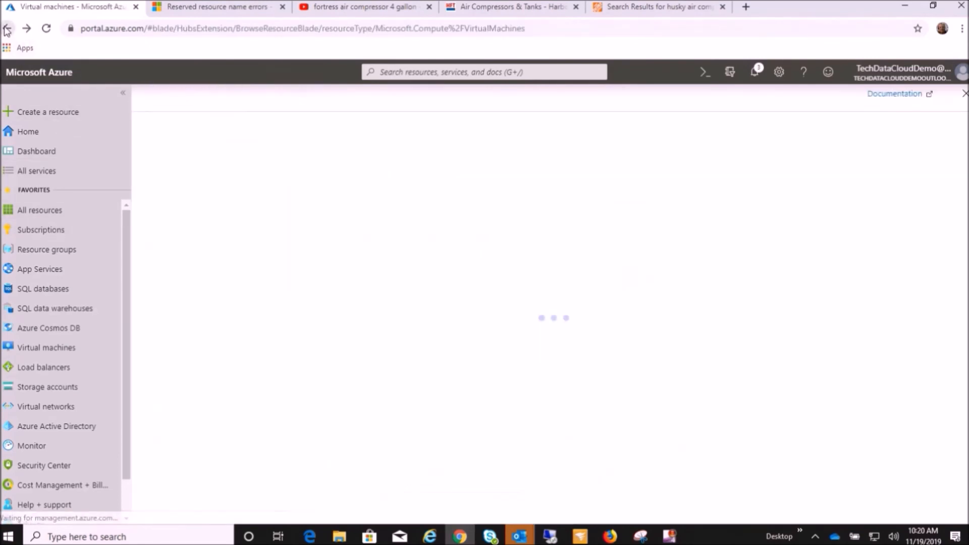
pyautogui.click(8, 29)
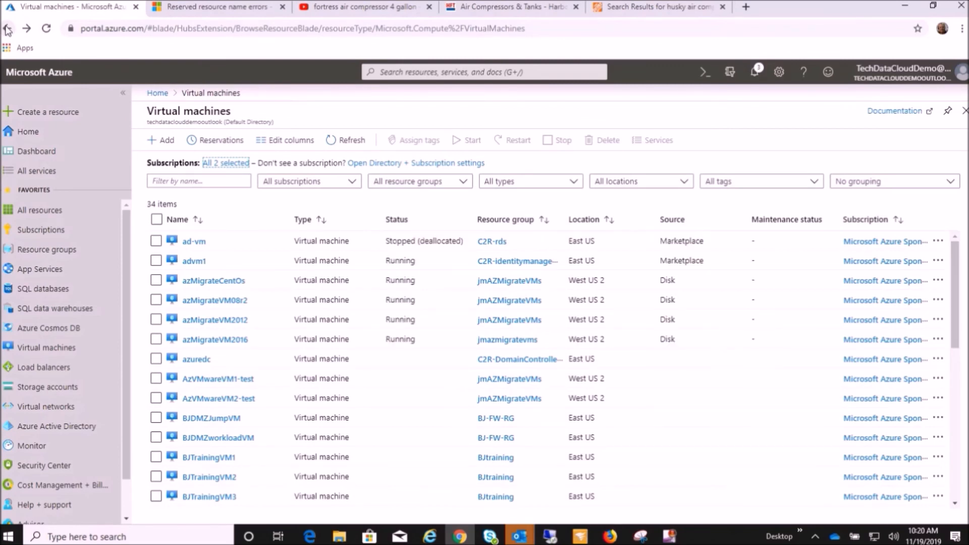
pyautogui.click(384, 144)
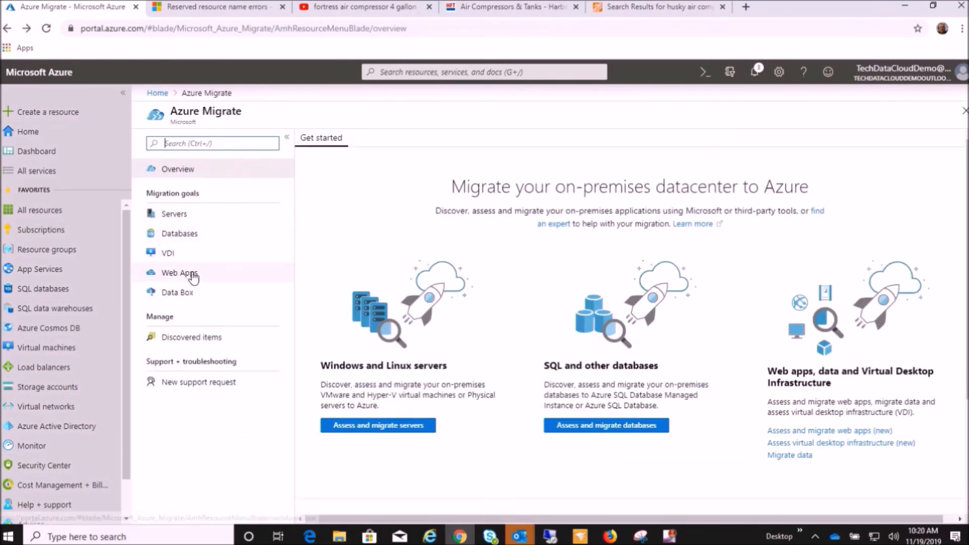
pyautogui.click(202, 217)
pyautogui.scroll(-5, 519, 441)
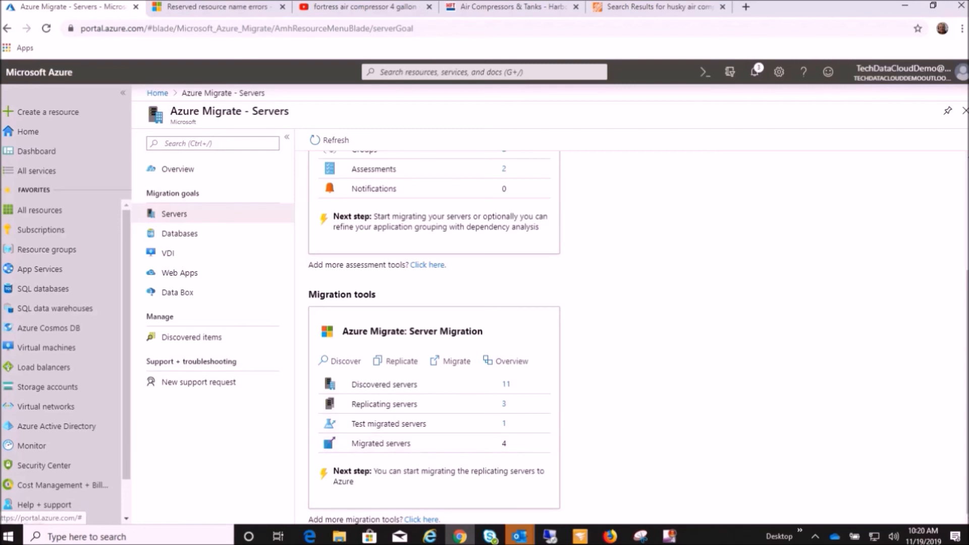
pyautogui.scroll(3, 631, 333)
pyautogui.scroll(-3, 331, 409)
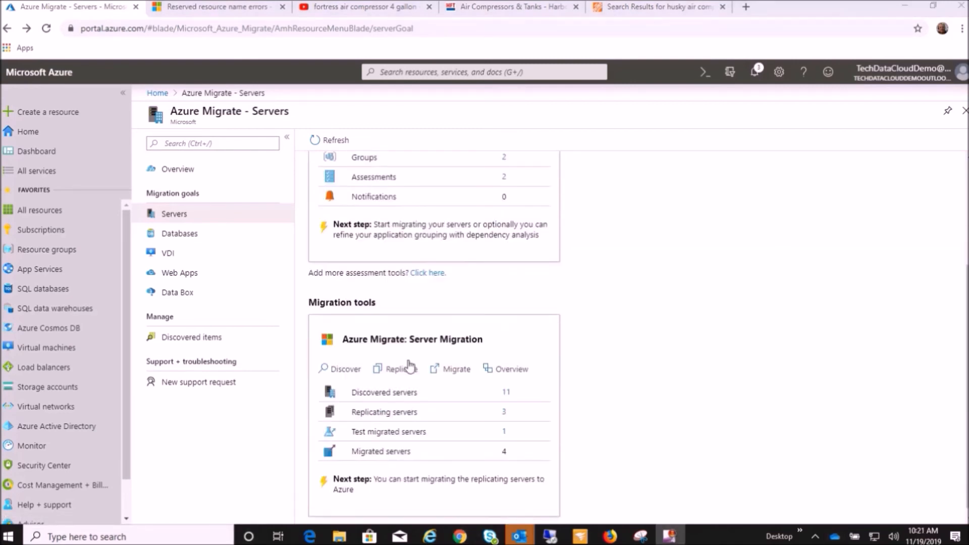
pyautogui.click(504, 405)
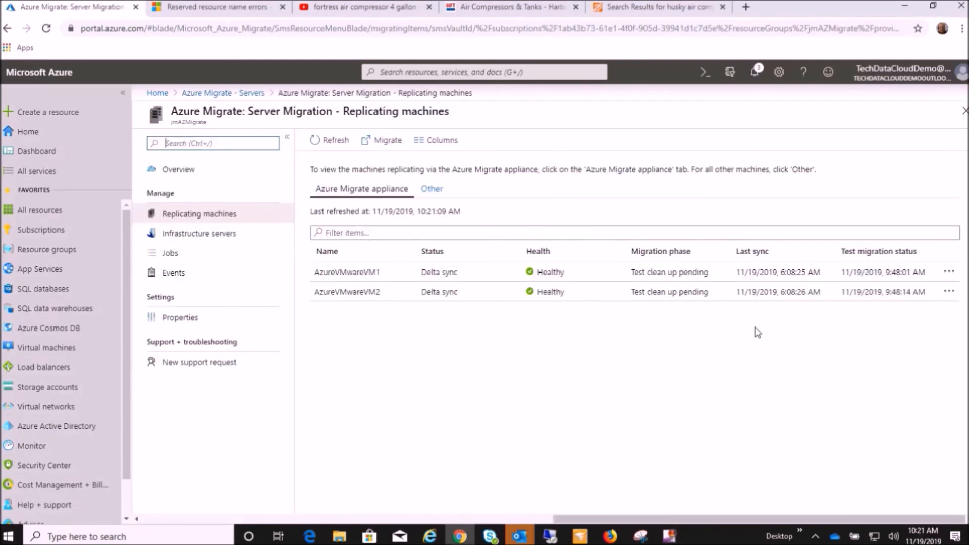
# Clean up the test migration of AzureVMwareVM1 with the note "Test Complete", marking testing as complete and deleting the test virtual machine.
pyautogui.click(949, 272)
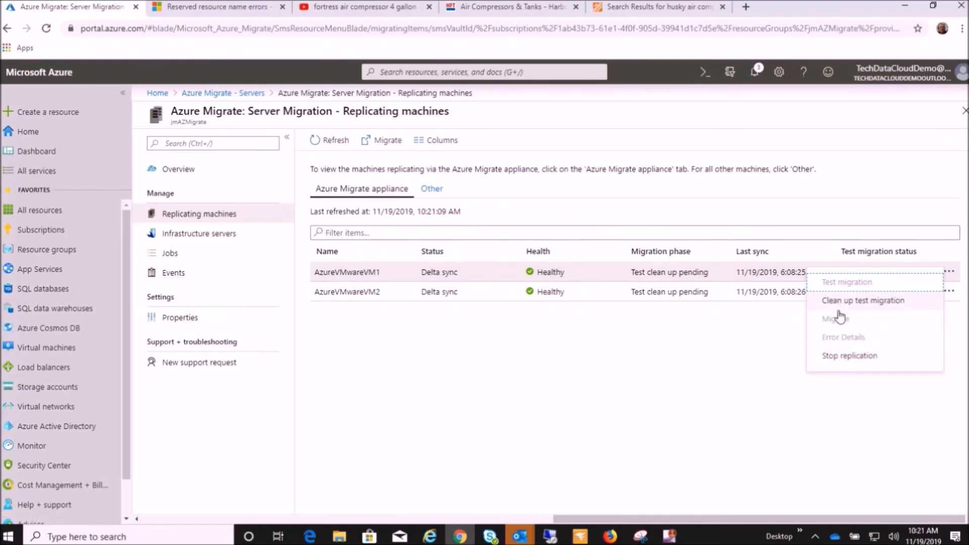
pyautogui.click(871, 302)
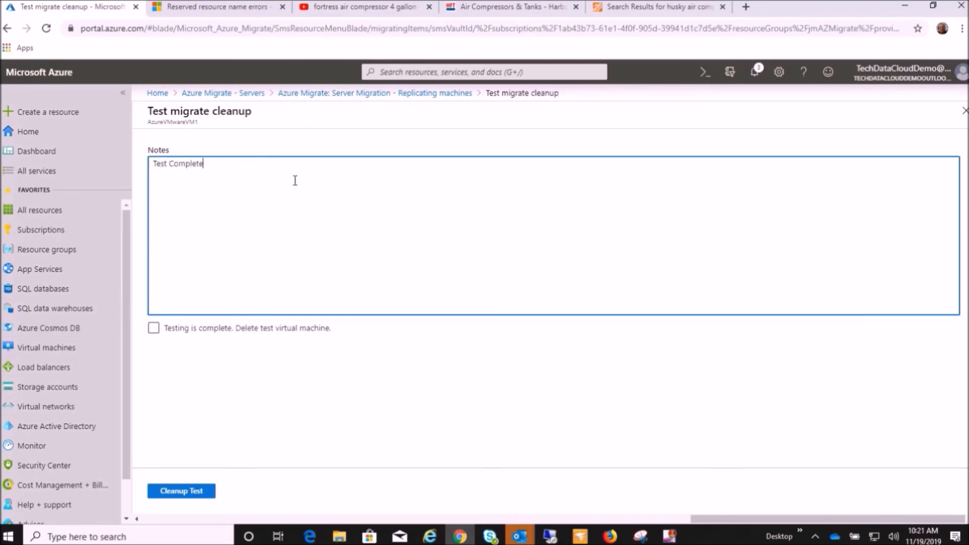
pyautogui.click(153, 328)
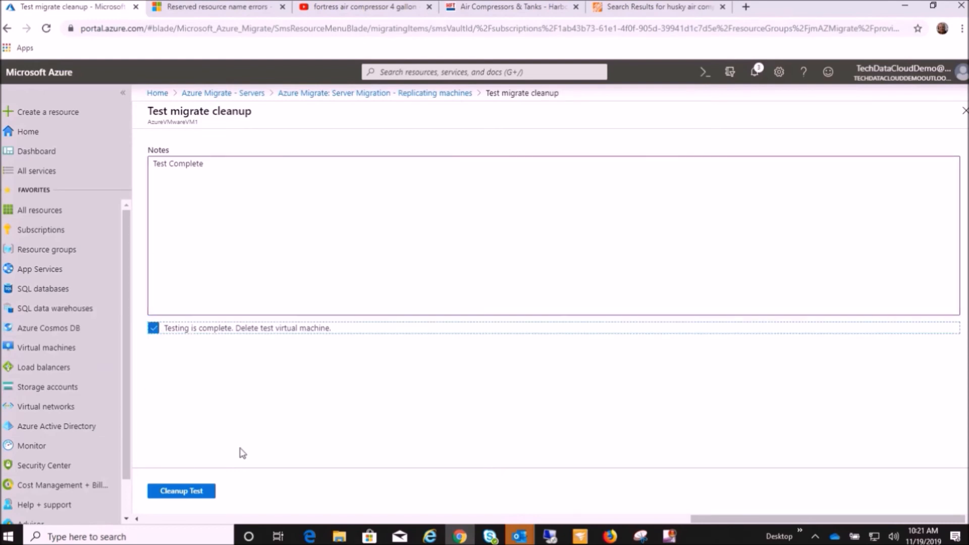
pyautogui.click(191, 497)
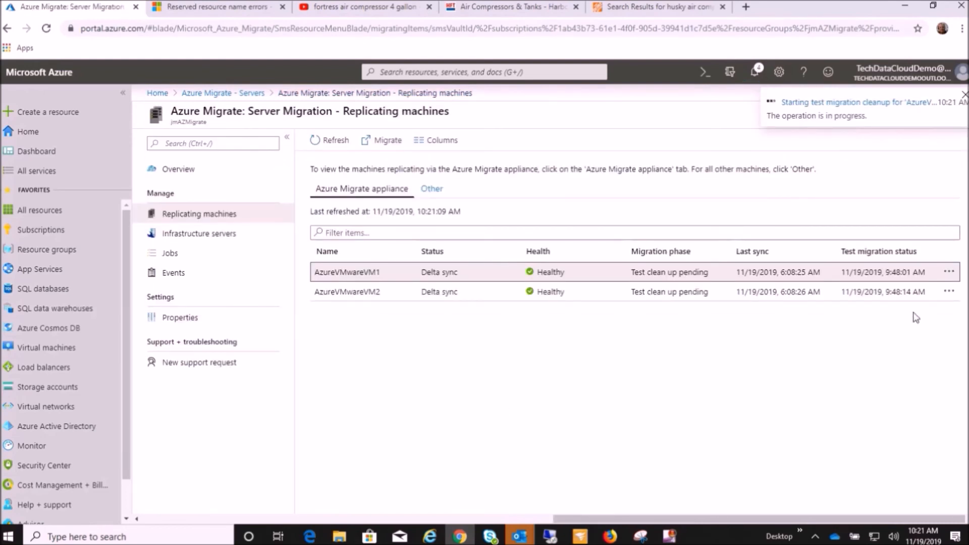
# Clean up the test migration of AzureVMwareVM2 with the note "Testing Complete", deleting its test virtual machine, and open the cleanup job's details.
pyautogui.click(949, 292)
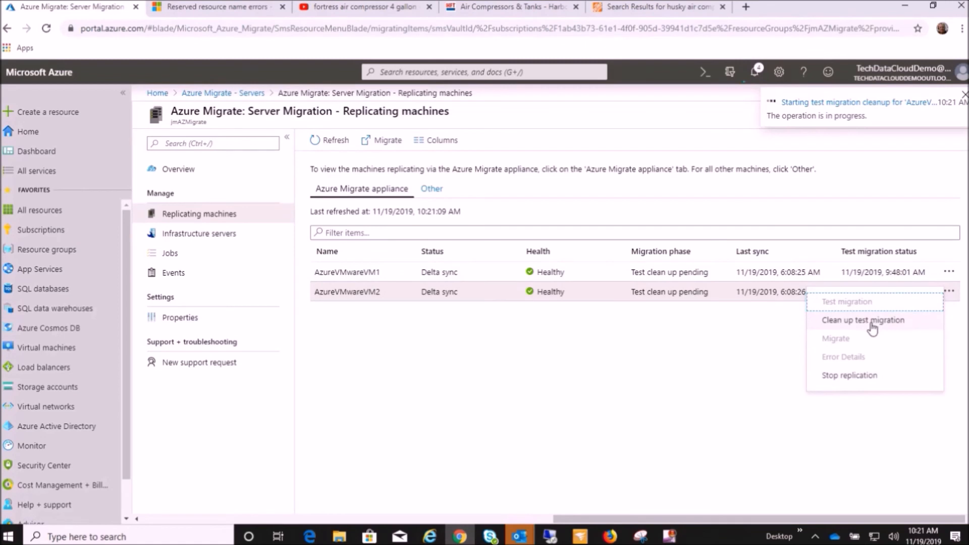
pyautogui.click(873, 328)
pyautogui.write('Testing Complete')
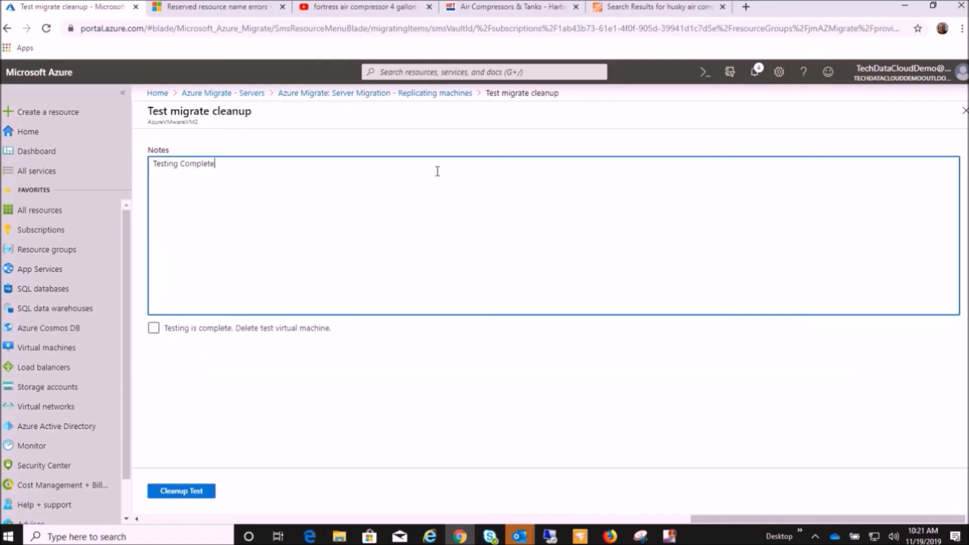
pyautogui.click(169, 335)
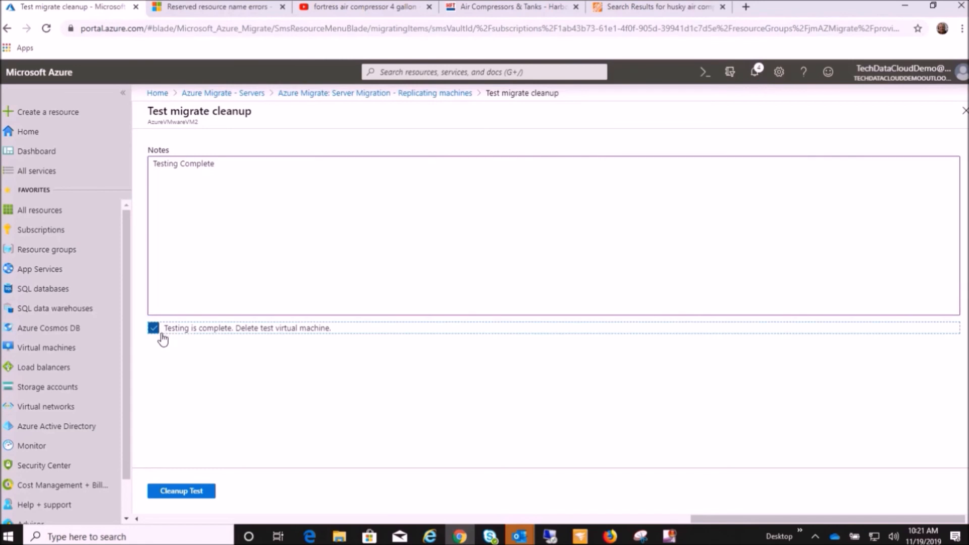
pyautogui.click(175, 491)
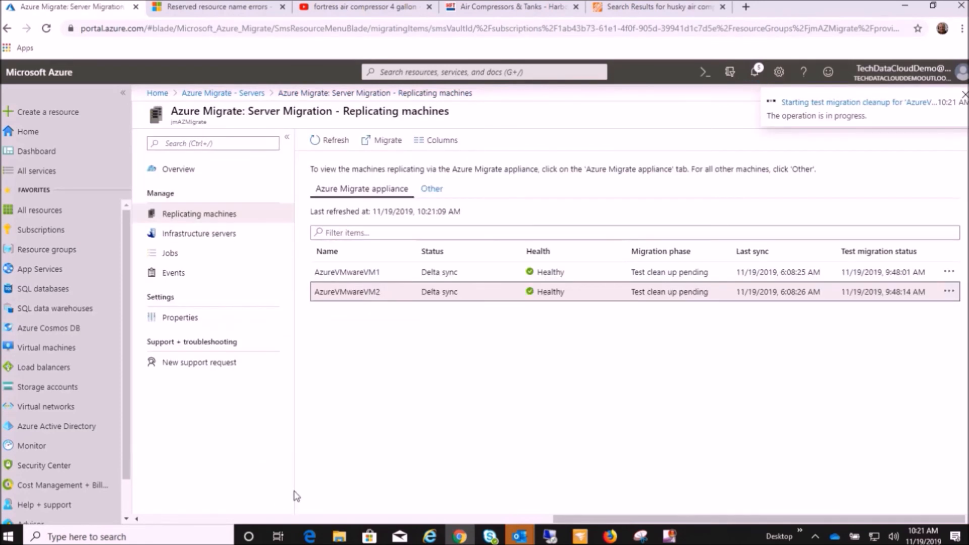
pyautogui.click(802, 103)
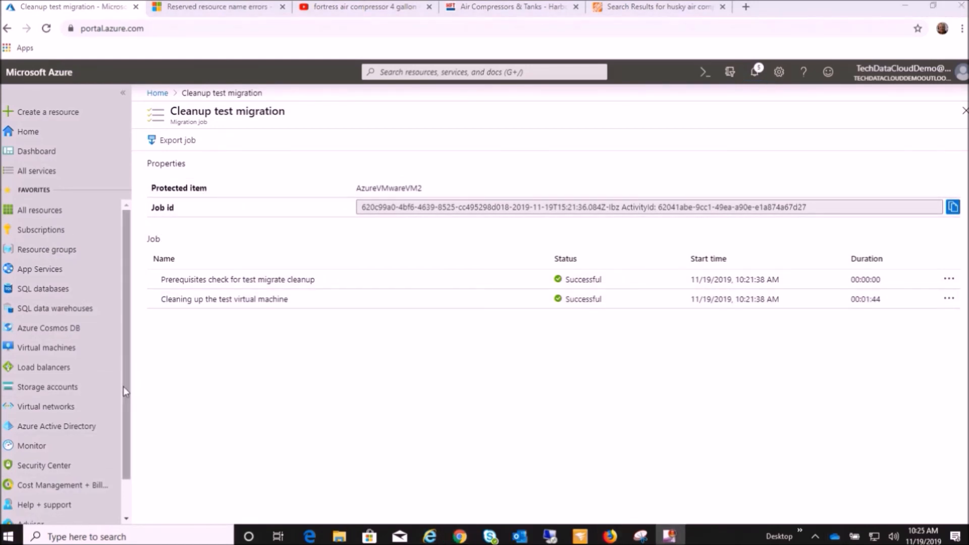
# Check the virtual machines list for the removal of the two test machines.
pyautogui.click(48, 348)
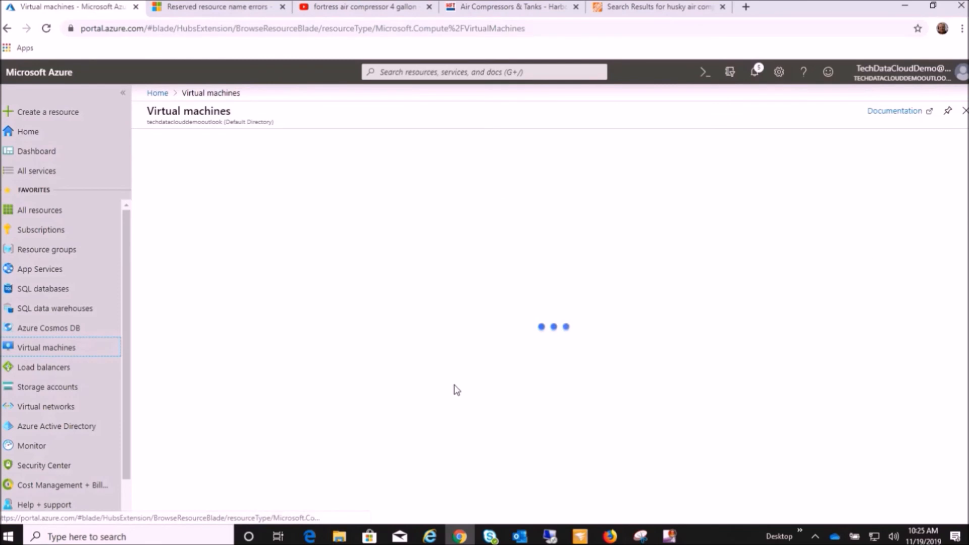
pyautogui.scroll(-3, 381, 348)
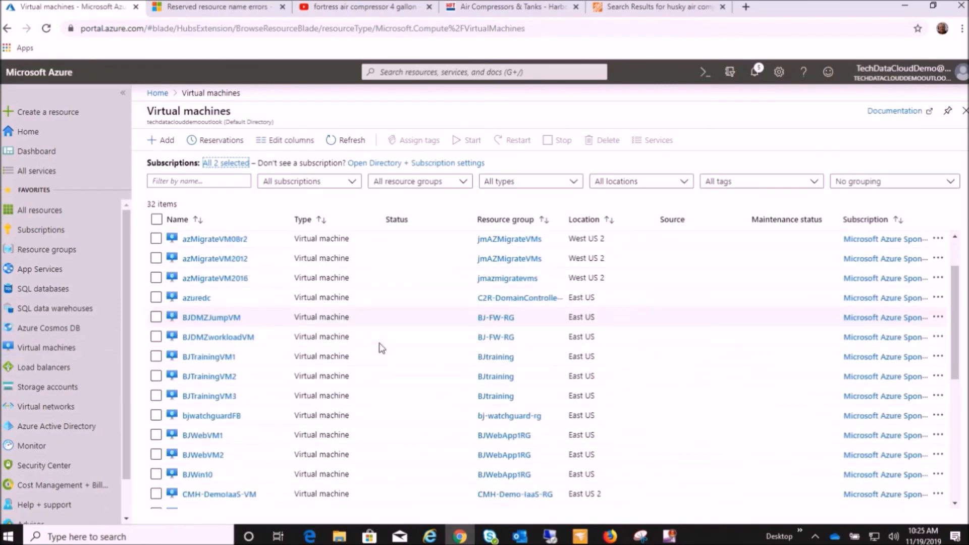
pyautogui.scroll(-3, 382, 348)
pyautogui.scroll(8, 378, 346)
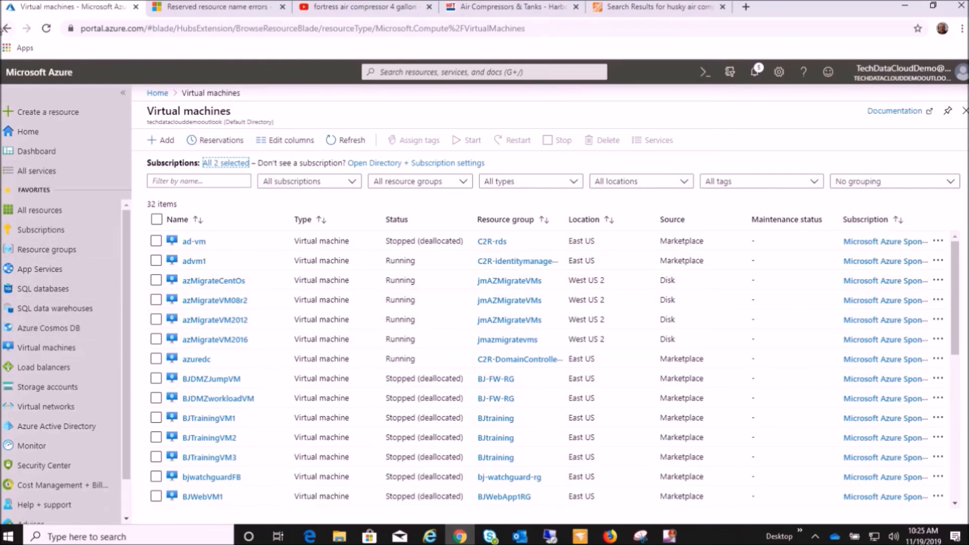
# Go from the portal home to the Azure Migrate servers page and open Server Migration's replicating machines.
pyautogui.click(30, 131)
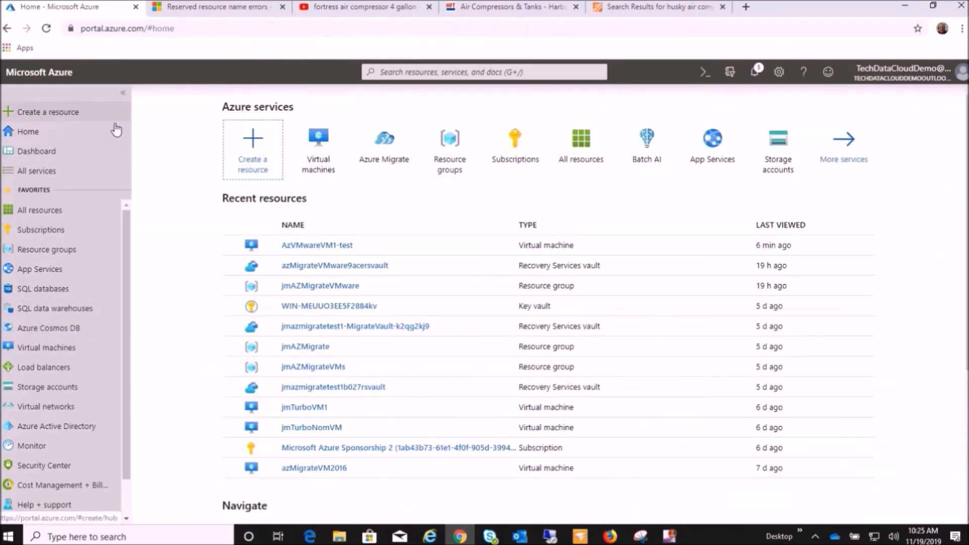
pyautogui.click(356, 159)
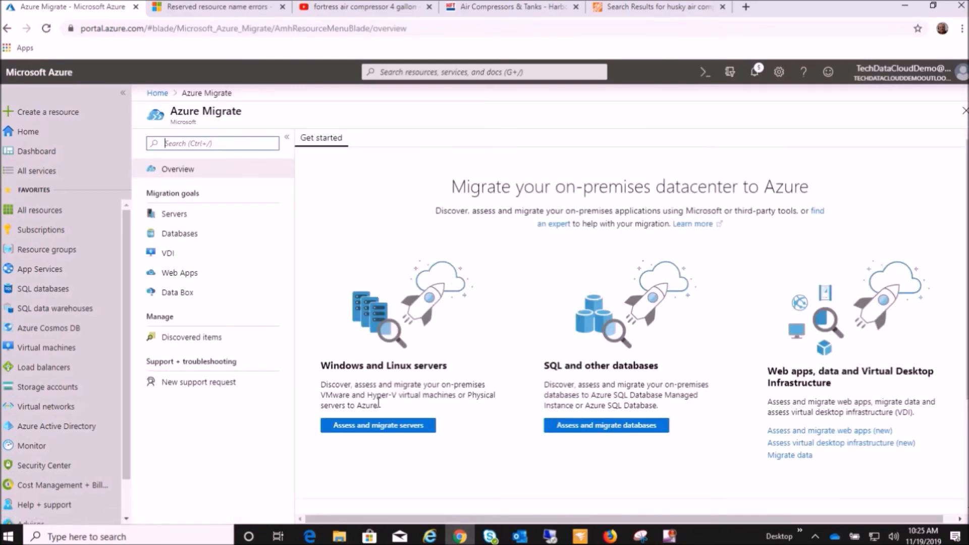
pyautogui.click(171, 213)
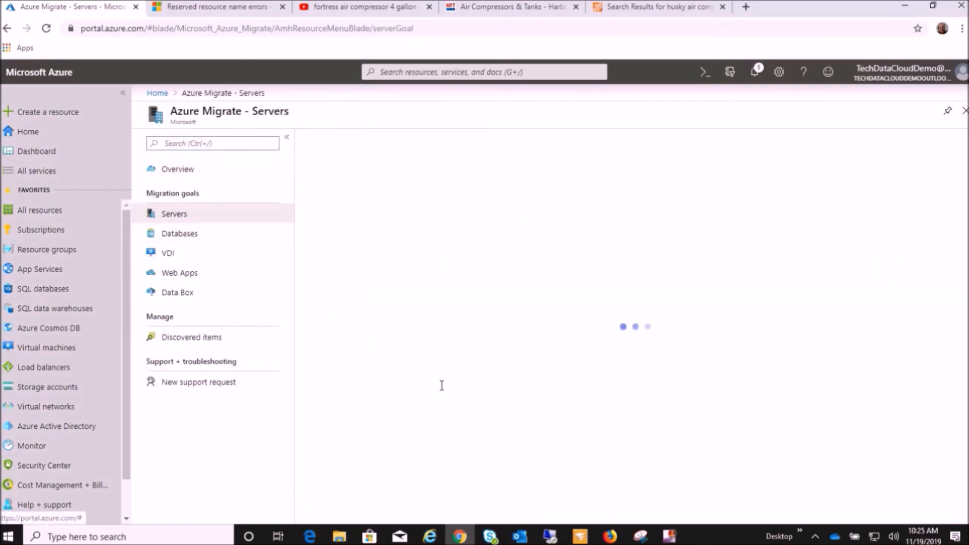
pyautogui.scroll(-4, 484, 404)
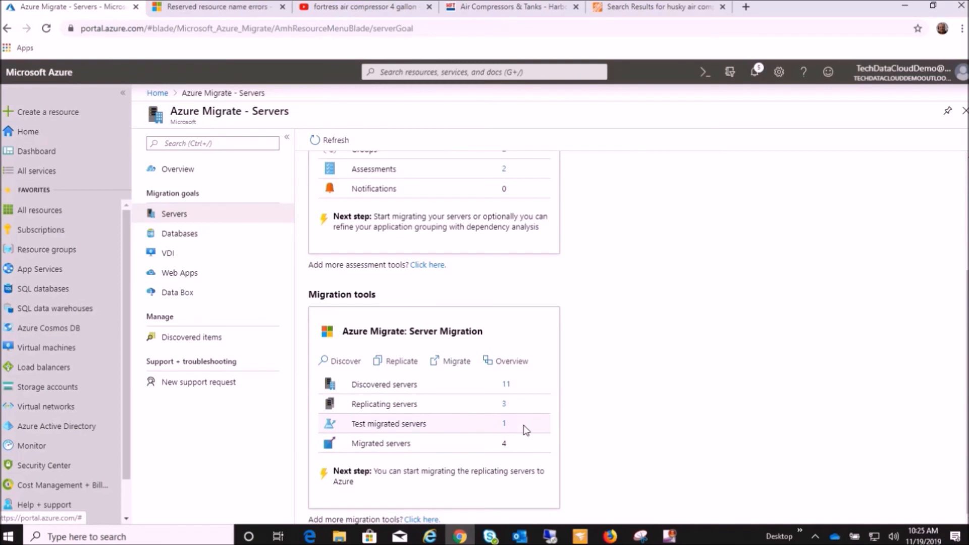
pyautogui.click(505, 404)
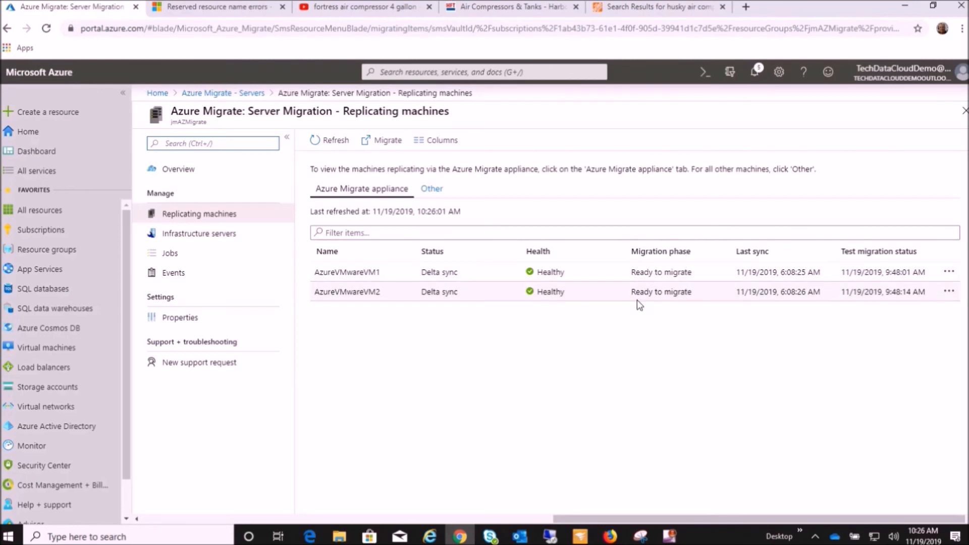
# Migrate AzureVMwareVM1 to Azure, keeping Yes for shutting down the virtual machine and performing a planned migration with no data loss.
pyautogui.click(949, 272)
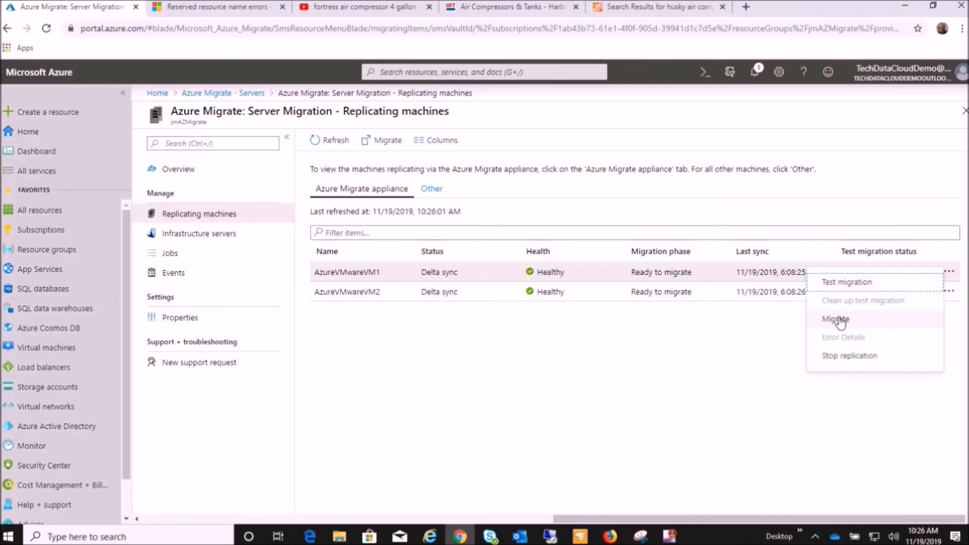
pyautogui.click(840, 322)
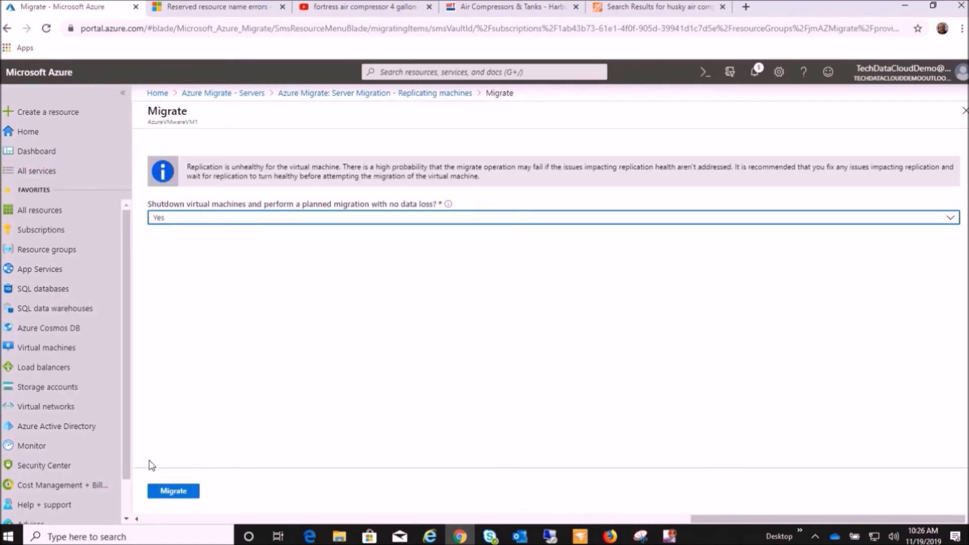
pyautogui.click(173, 491)
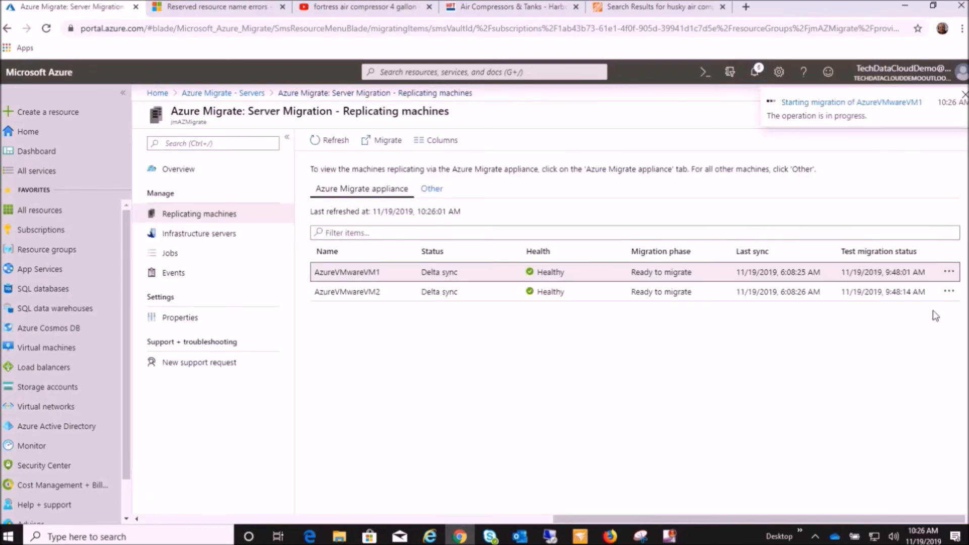
# Migrate AzureVMwareVM2 with shutdown and no data loss set to Yes, and open its migration job's details.
pyautogui.click(949, 291)
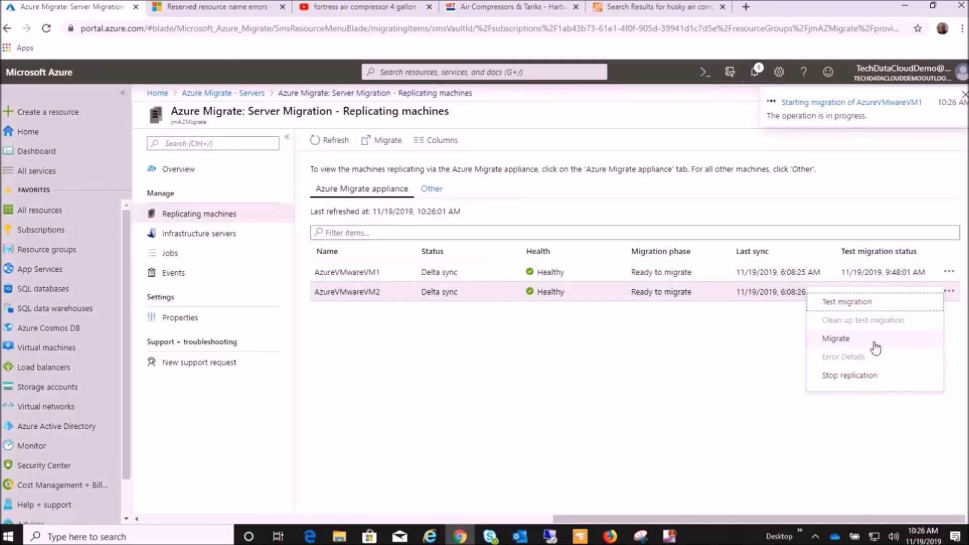
pyautogui.click(851, 343)
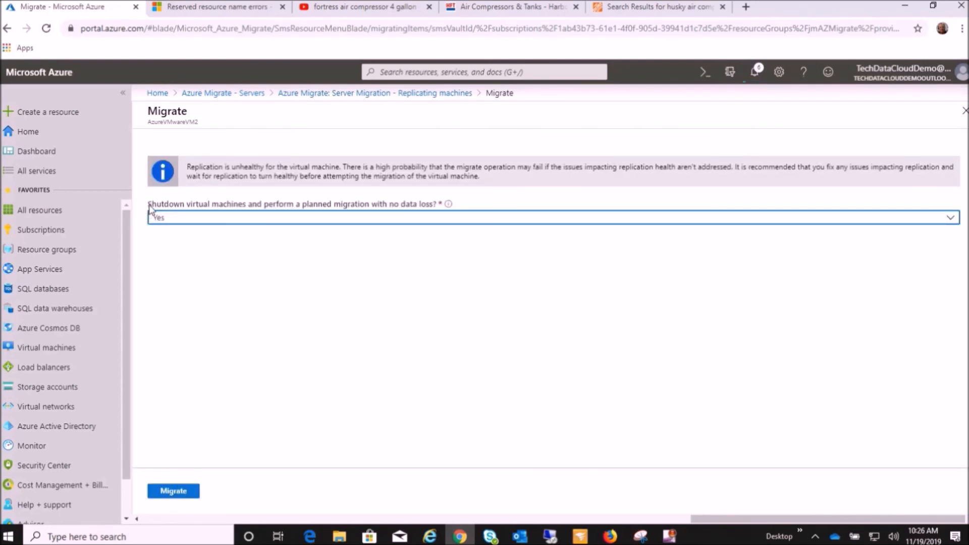
pyautogui.click(353, 217)
pyautogui.click(178, 491)
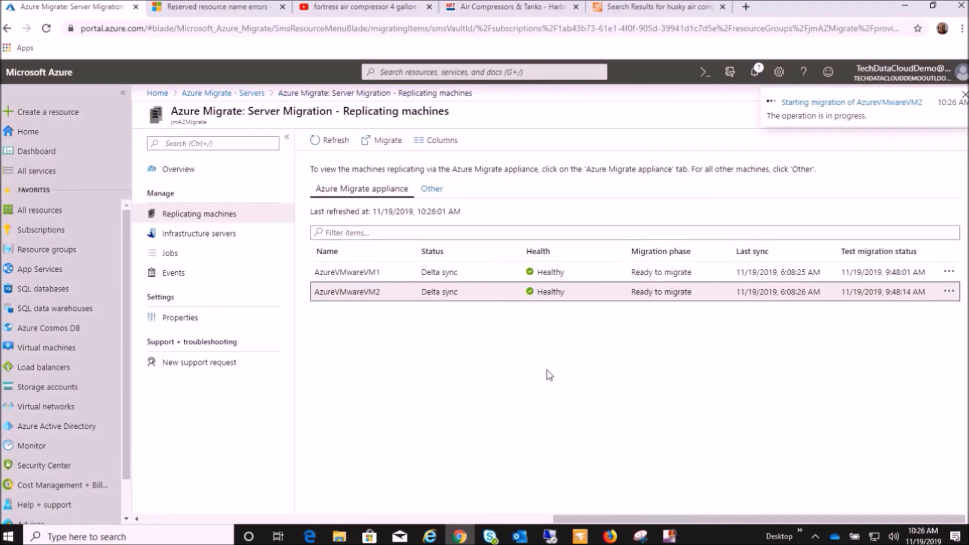
pyautogui.click(842, 103)
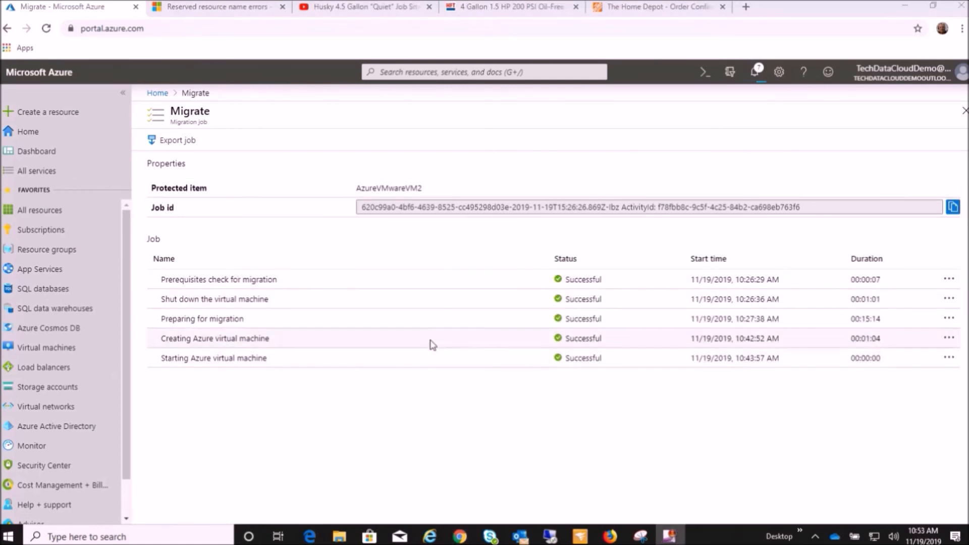
# Check the virtual machines list for the migrated machines and select AzVMwareVM1 and AzVMwareVM2.
pyautogui.click(47, 348)
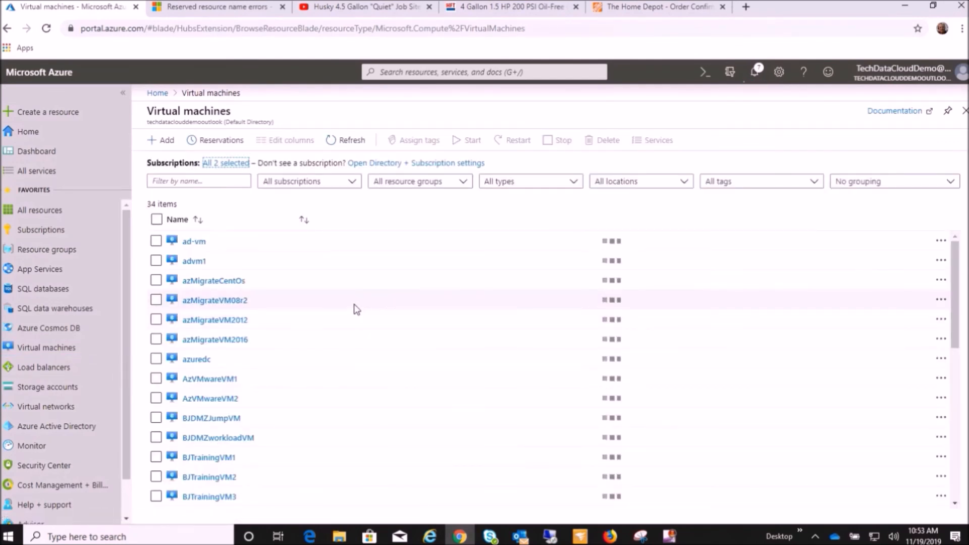
pyautogui.scroll(-5, 353, 307)
pyautogui.scroll(-4, 332, 346)
pyautogui.scroll(4, 315, 353)
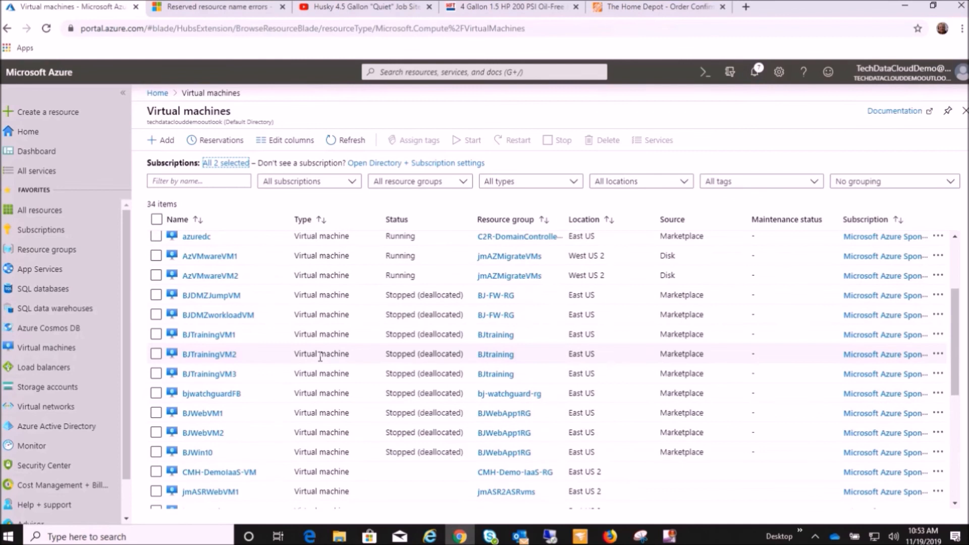
pyautogui.scroll(3, 320, 357)
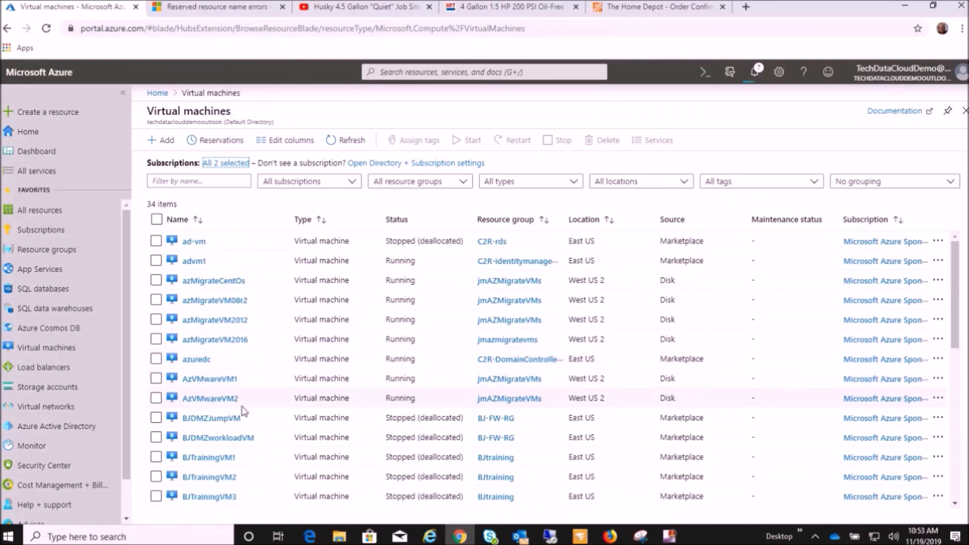
pyautogui.click(156, 378)
pyautogui.click(156, 398)
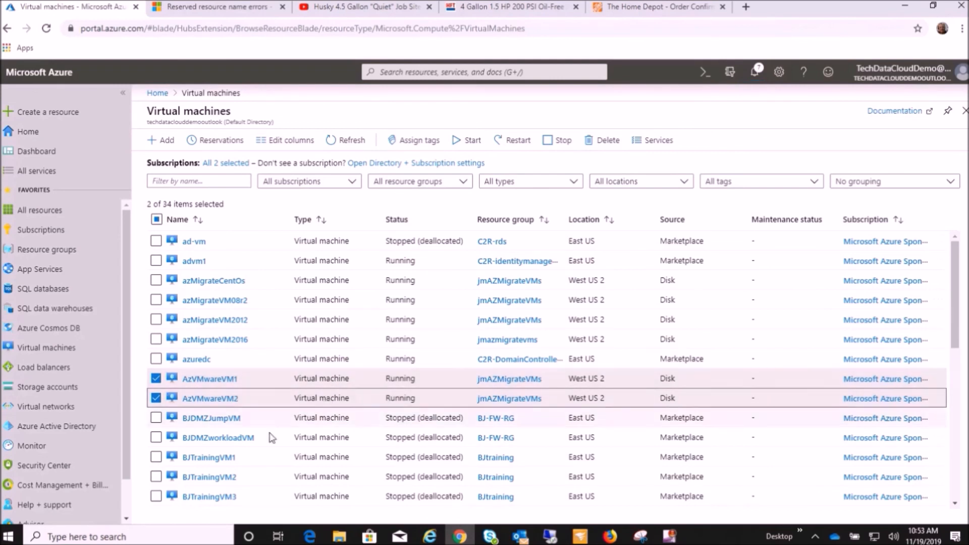
# Open the overview of the migrated AzVMwareVM1 and start connecting to it.
pyautogui.click(211, 382)
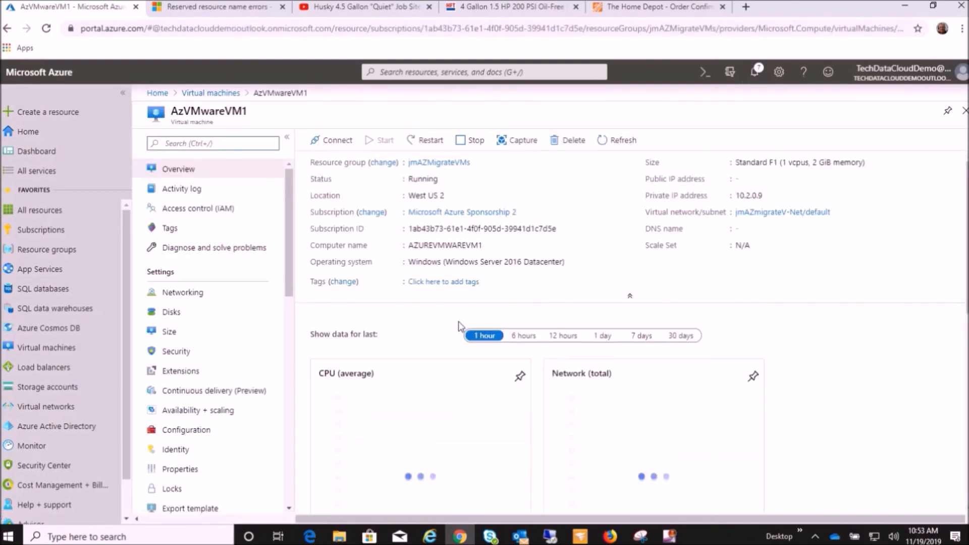
pyautogui.click(330, 144)
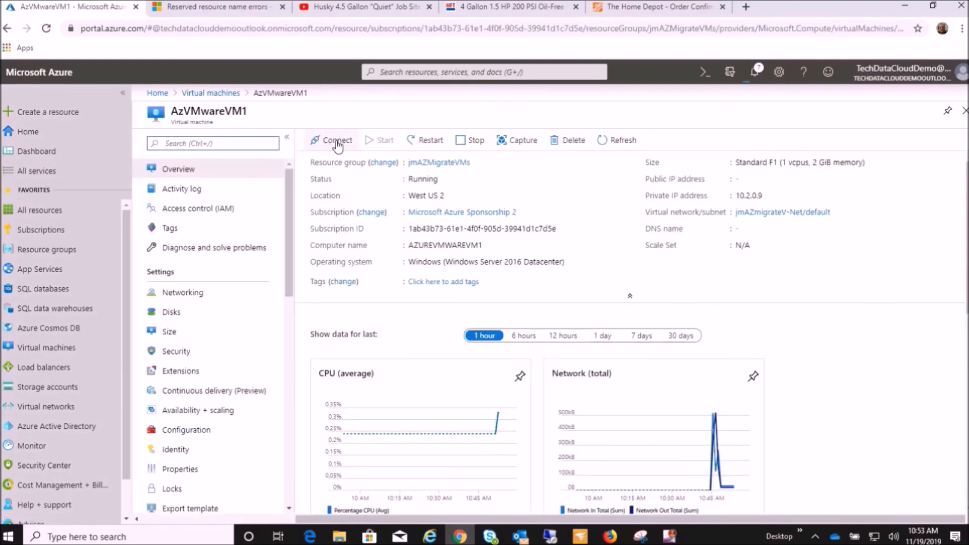